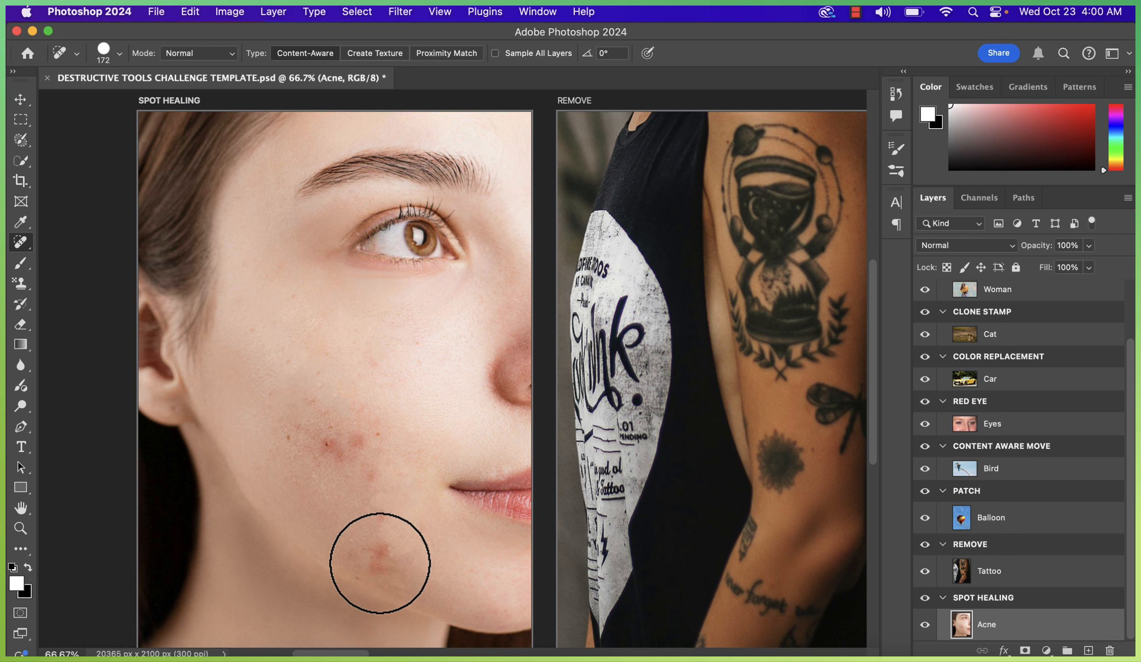
Step: Heal the acne spots across the woman's chin, jaw and cheek using the Spot Healing Brush at size 172
click(377, 556)
click(358, 551)
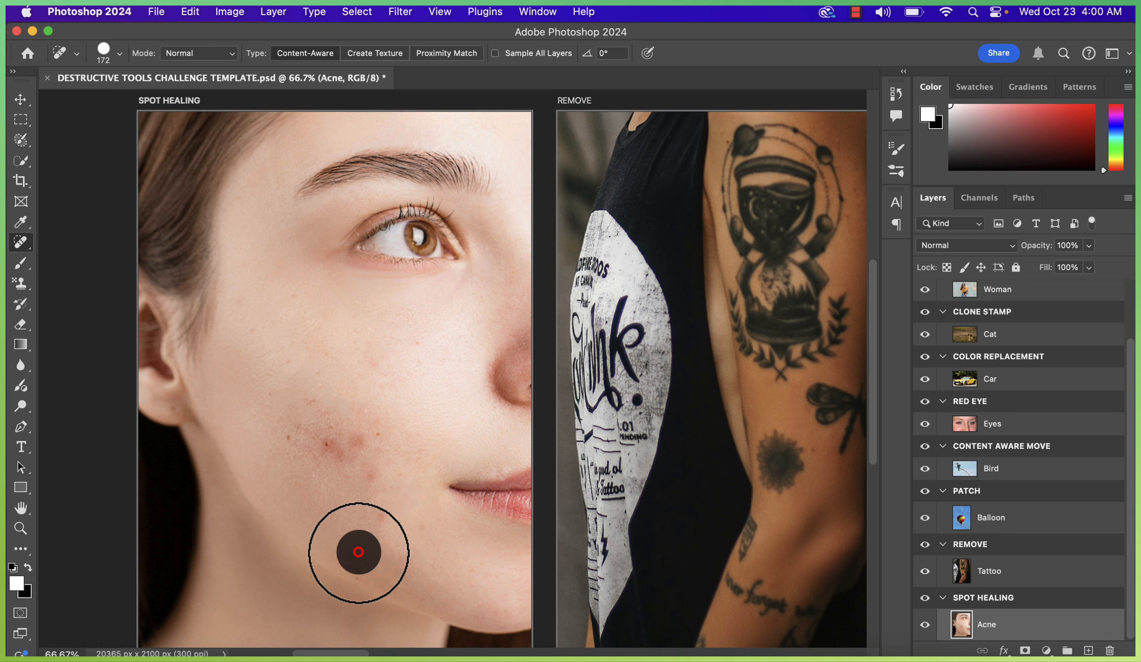
click(382, 508)
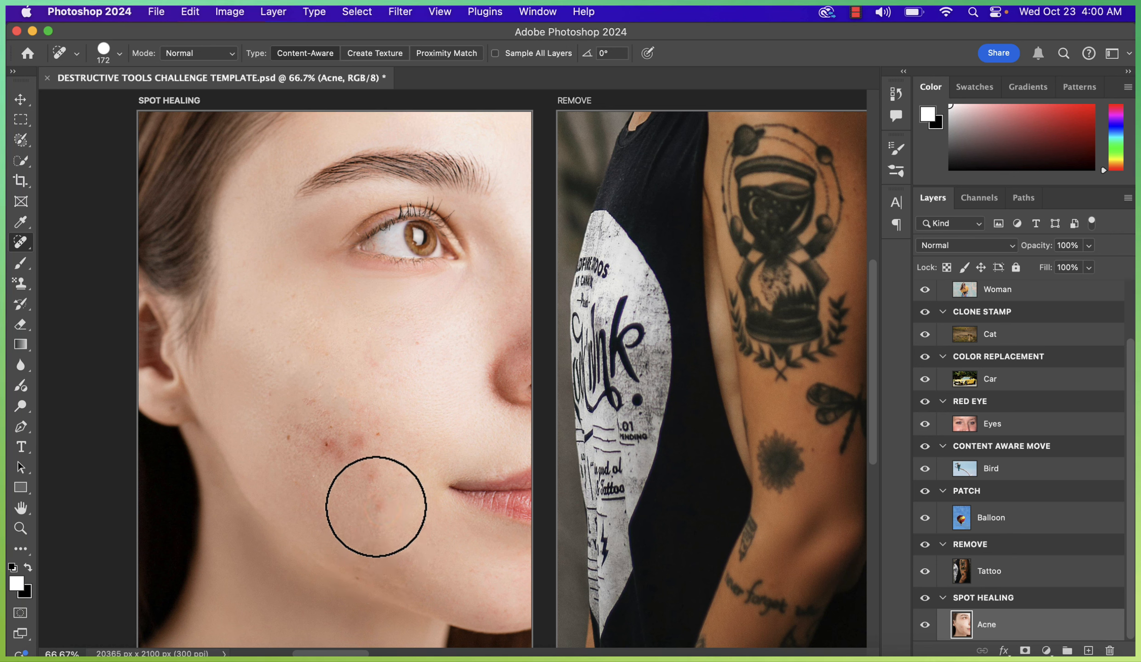
click(376, 506)
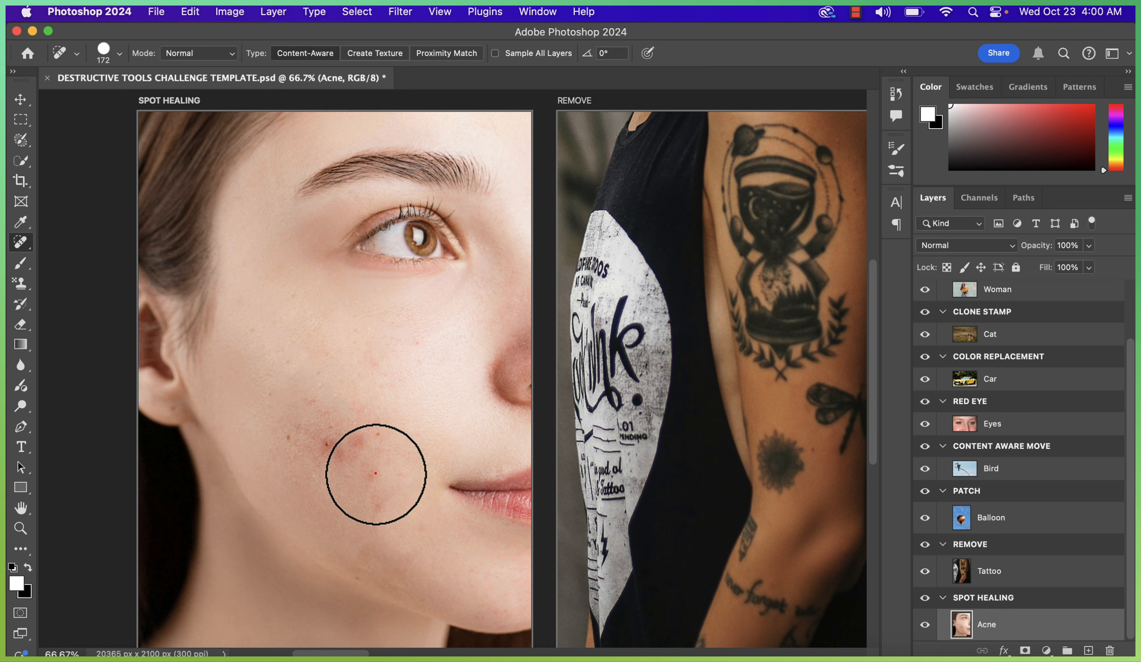
click(376, 473)
click(359, 434)
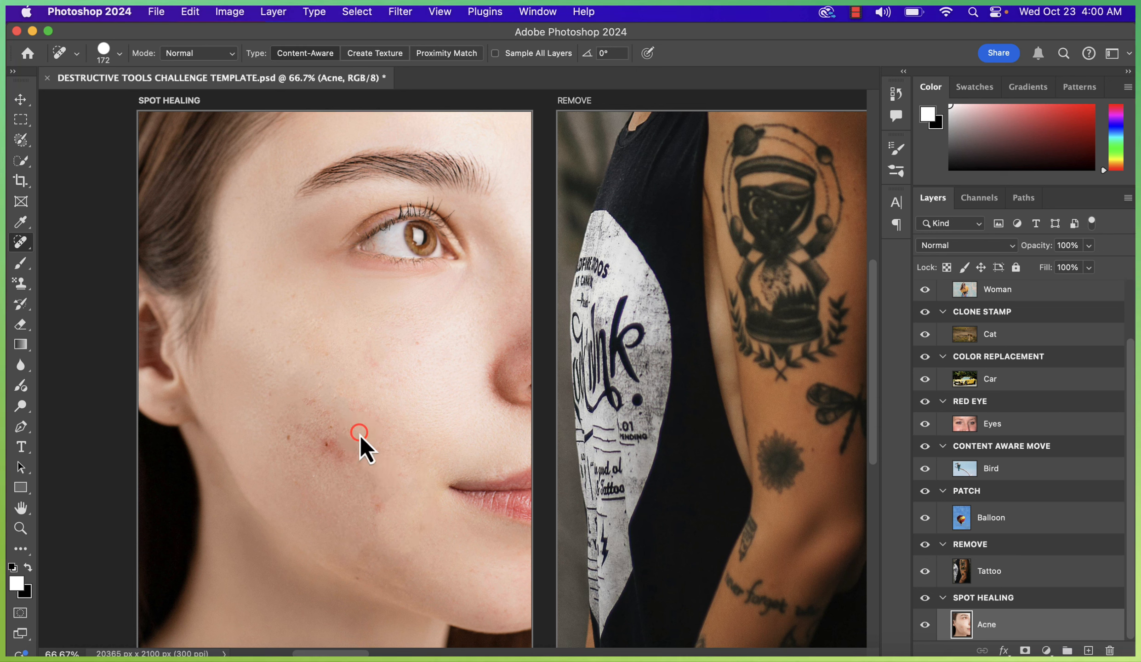
click(324, 447)
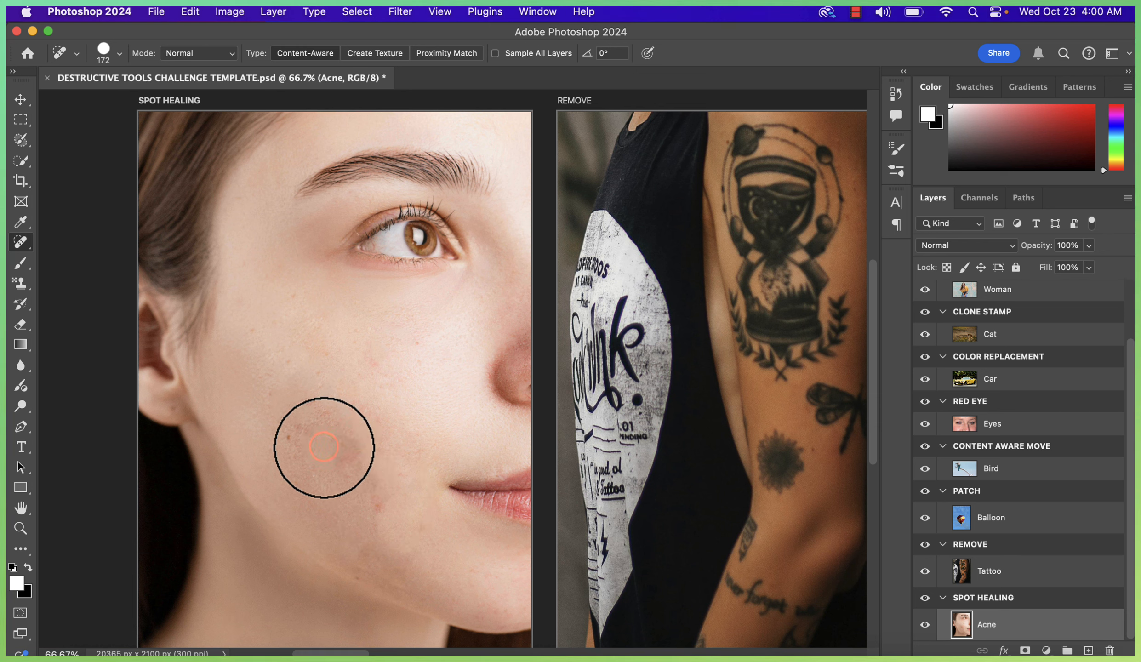
click(353, 455)
click(311, 407)
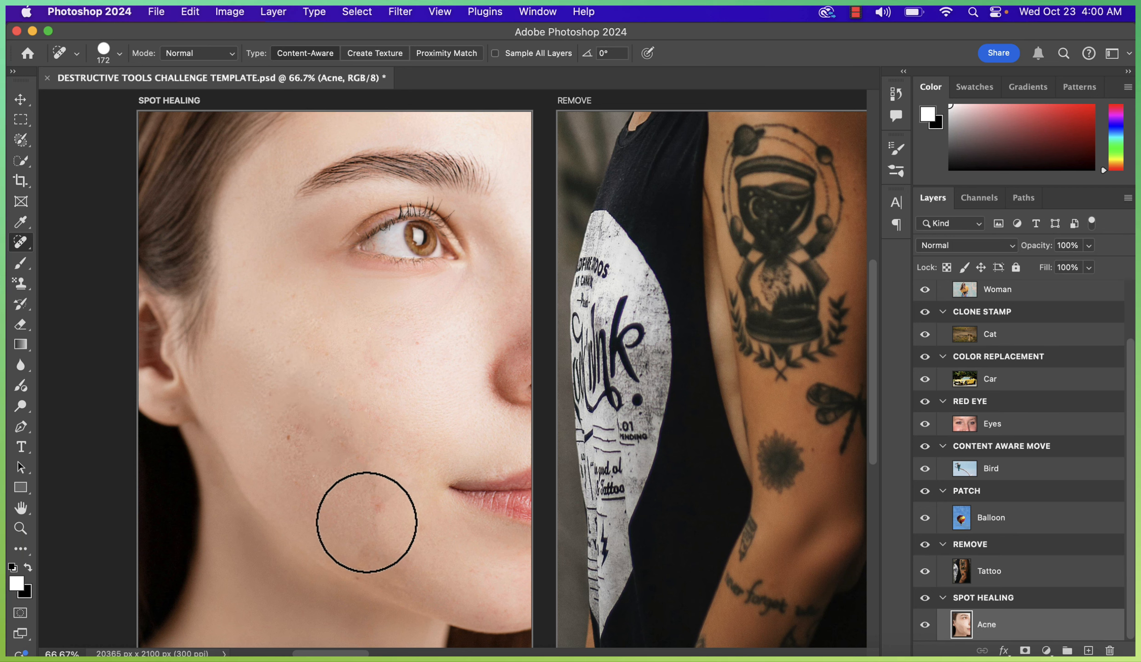
click(378, 506)
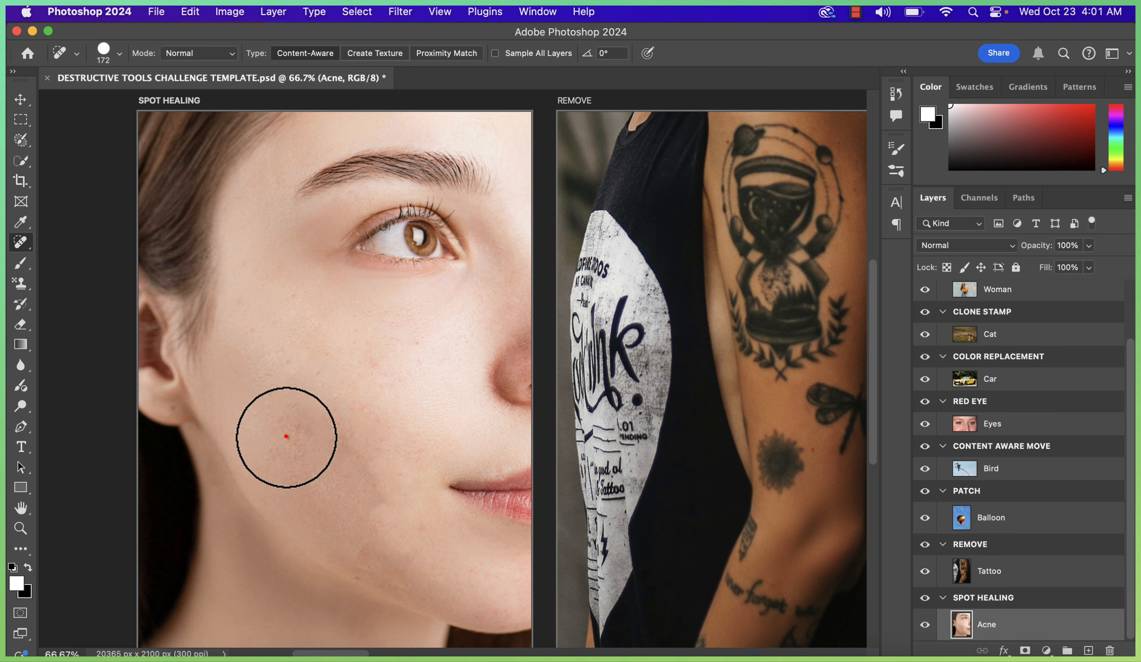
click(286, 437)
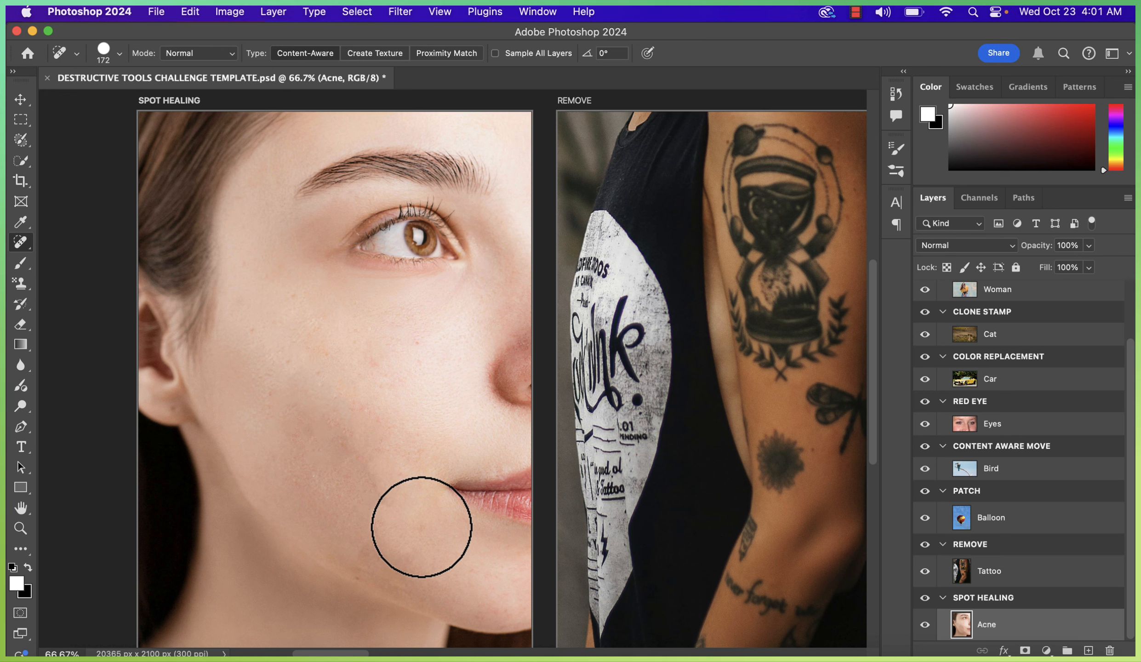
Step: On the Tattoo layer, erase the round dark tattoo above the elbow using the Remove tool at size 355
click(21, 508)
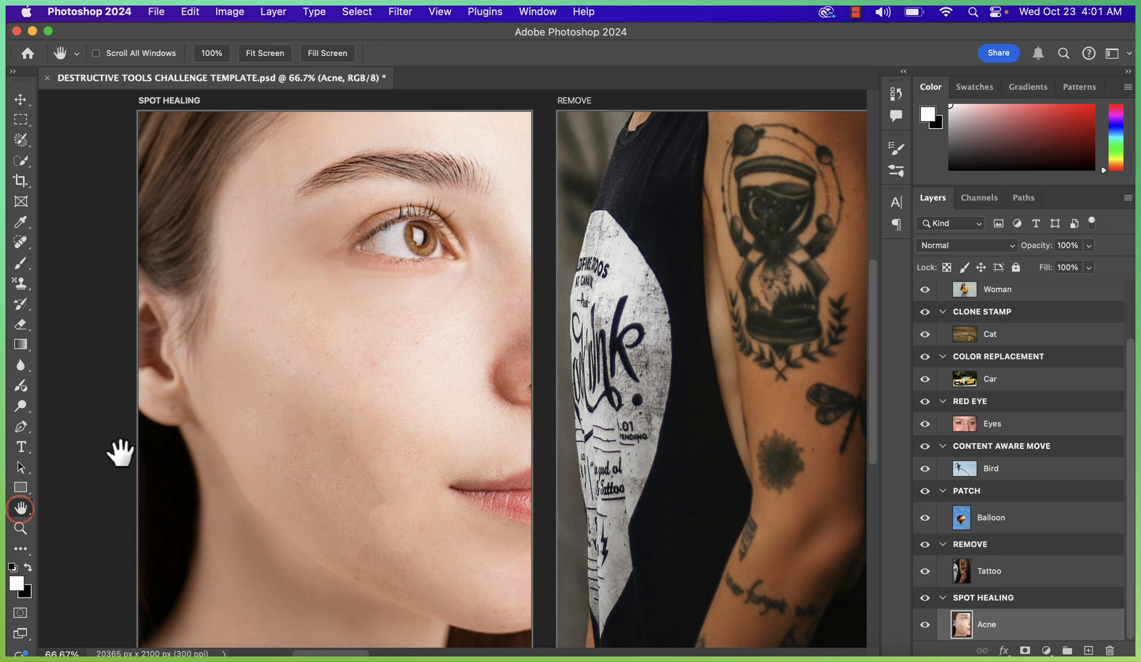
drag(678, 408, 446, 391)
drag(598, 415, 522, 438)
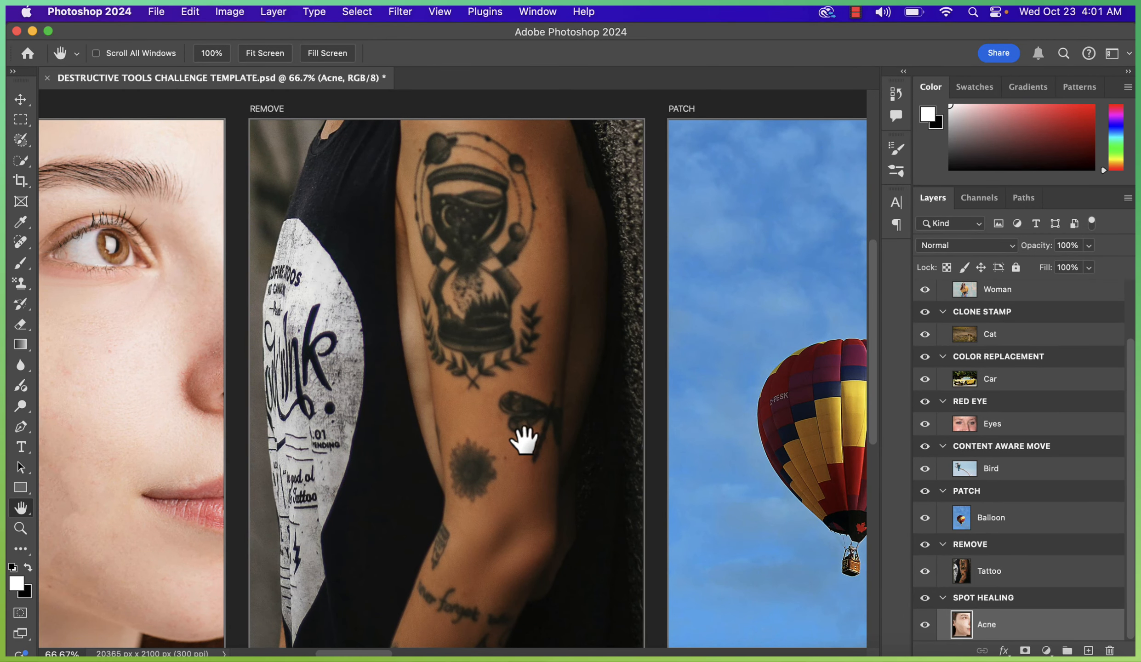
click(20, 528)
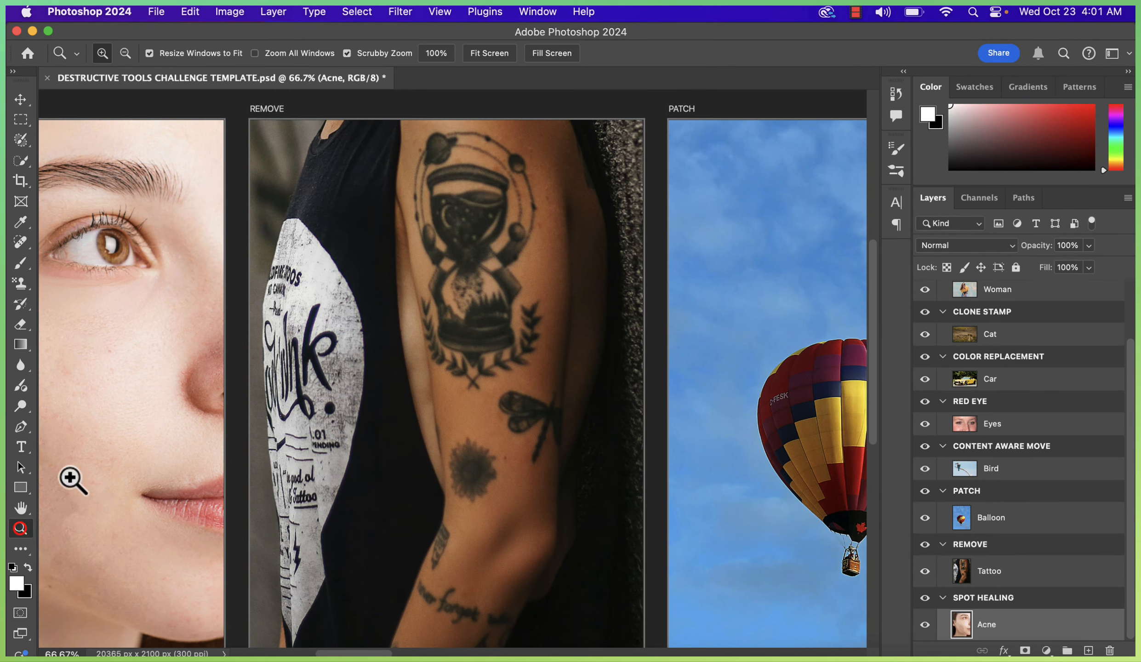
super+click(356, 420)
alt+click(315, 184)
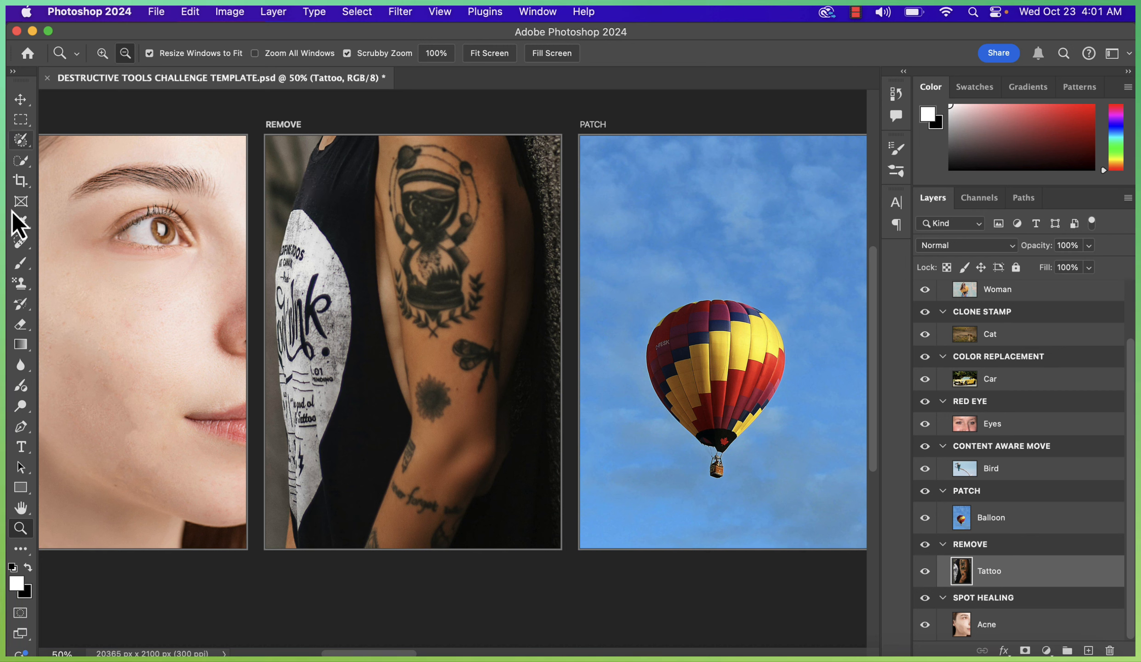
click(22, 249)
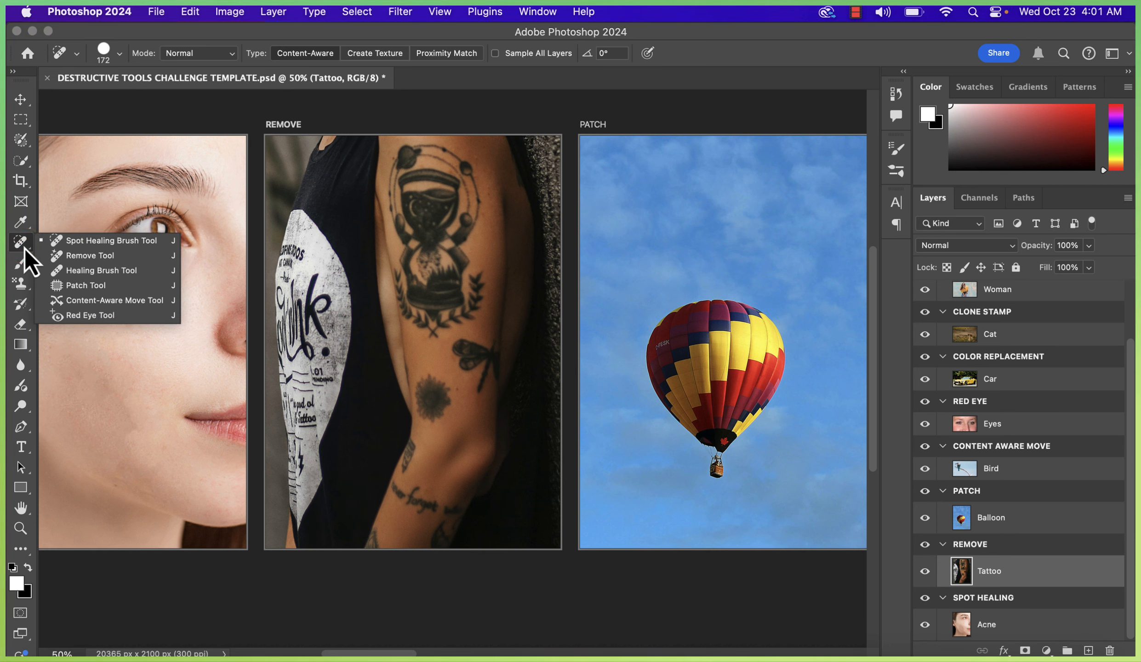
click(99, 257)
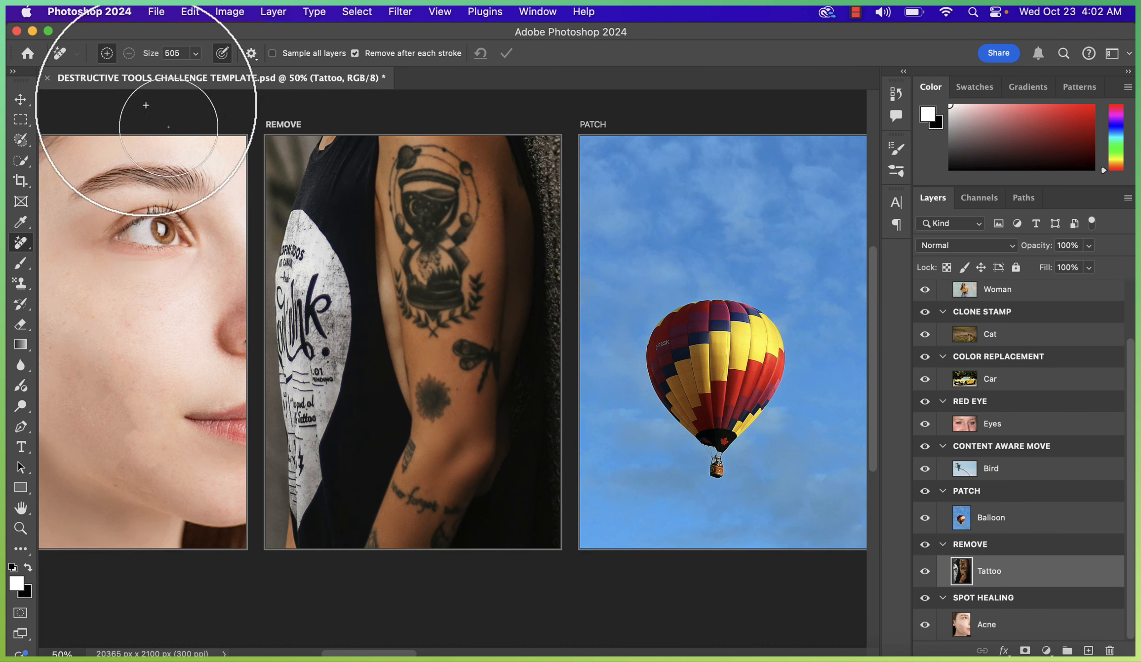
click(194, 56)
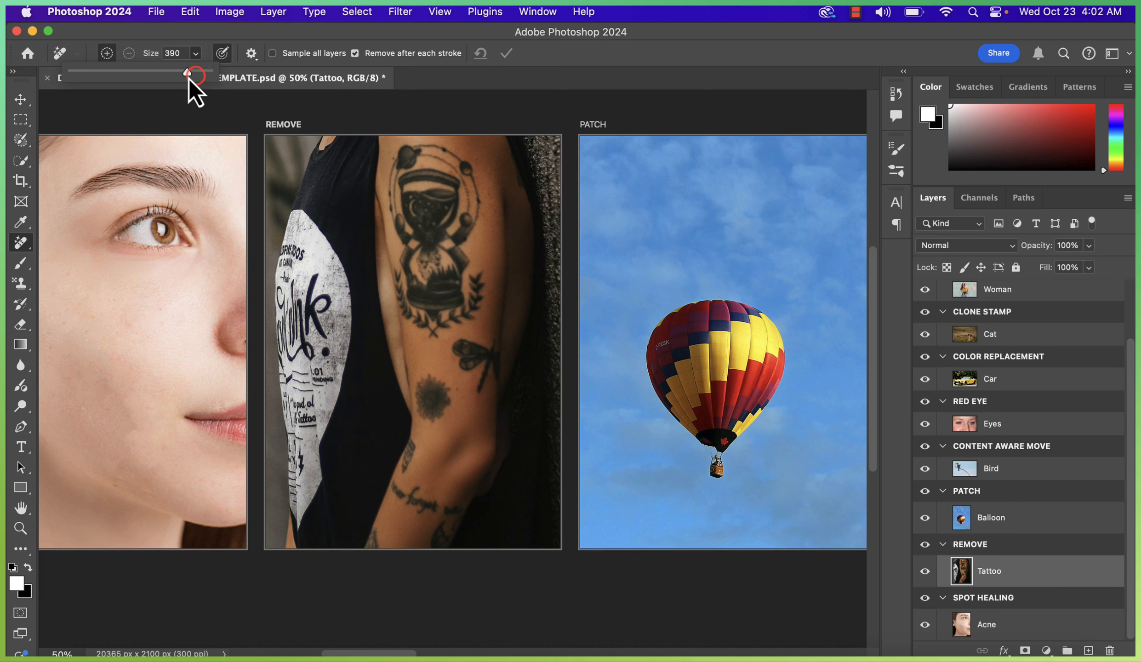
drag(182, 72, 176, 73)
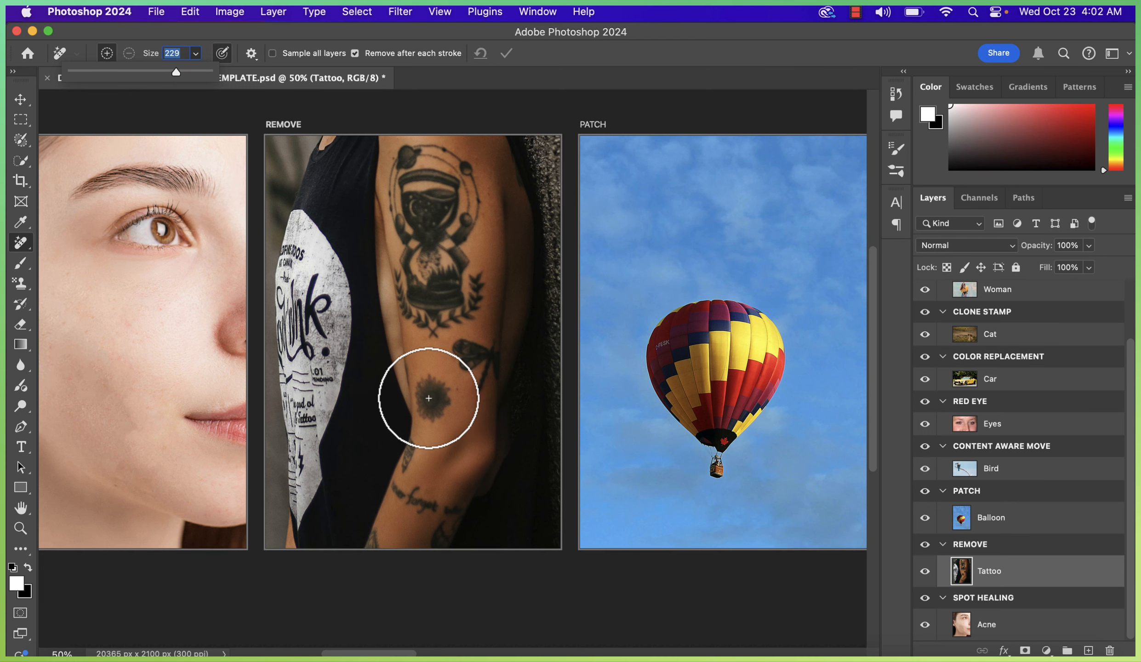
click(185, 72)
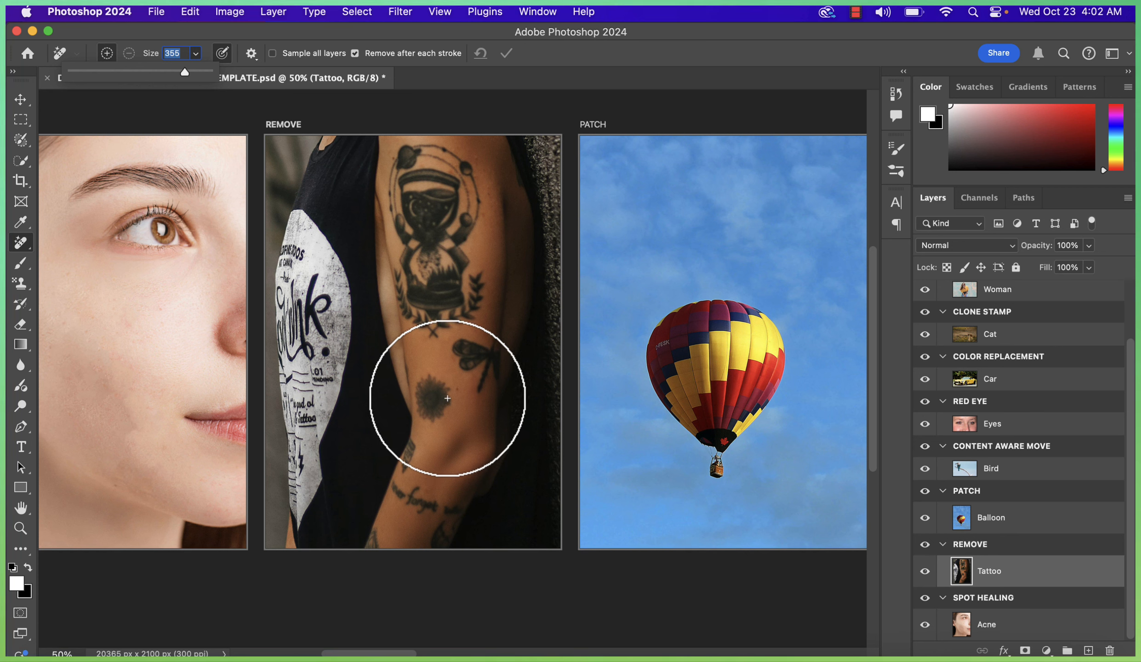
click(446, 398)
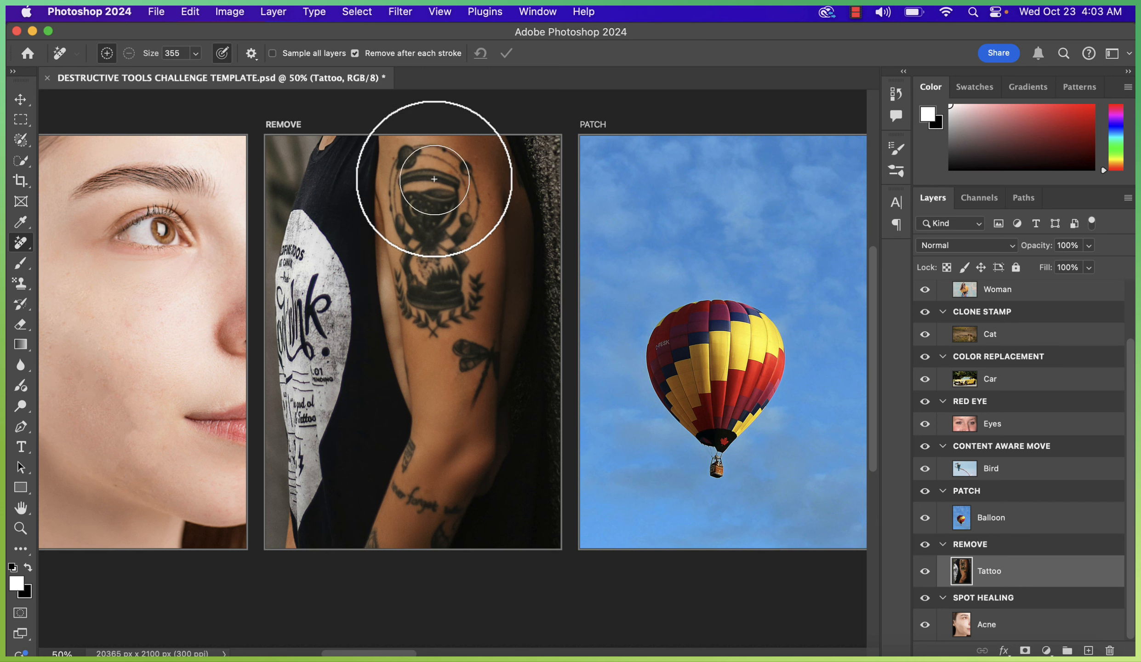
Step: Remove the hourglass, dragonfly and forearm lettering tattoos from the arm with the Remove tool
drag(433, 176, 439, 253)
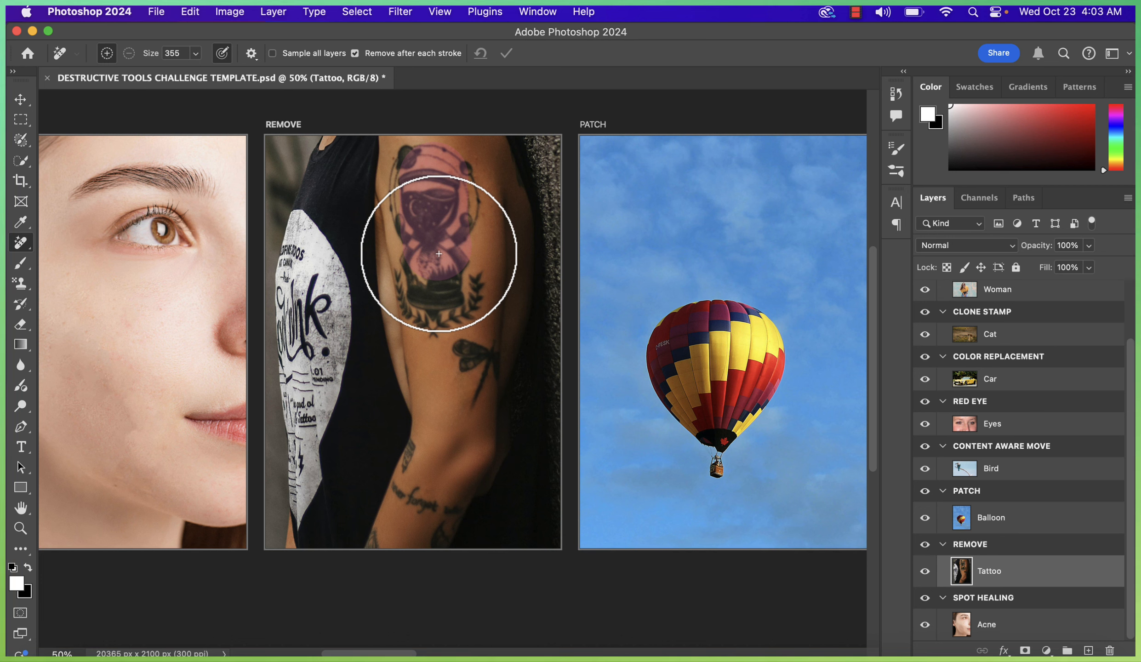
click(534, 180)
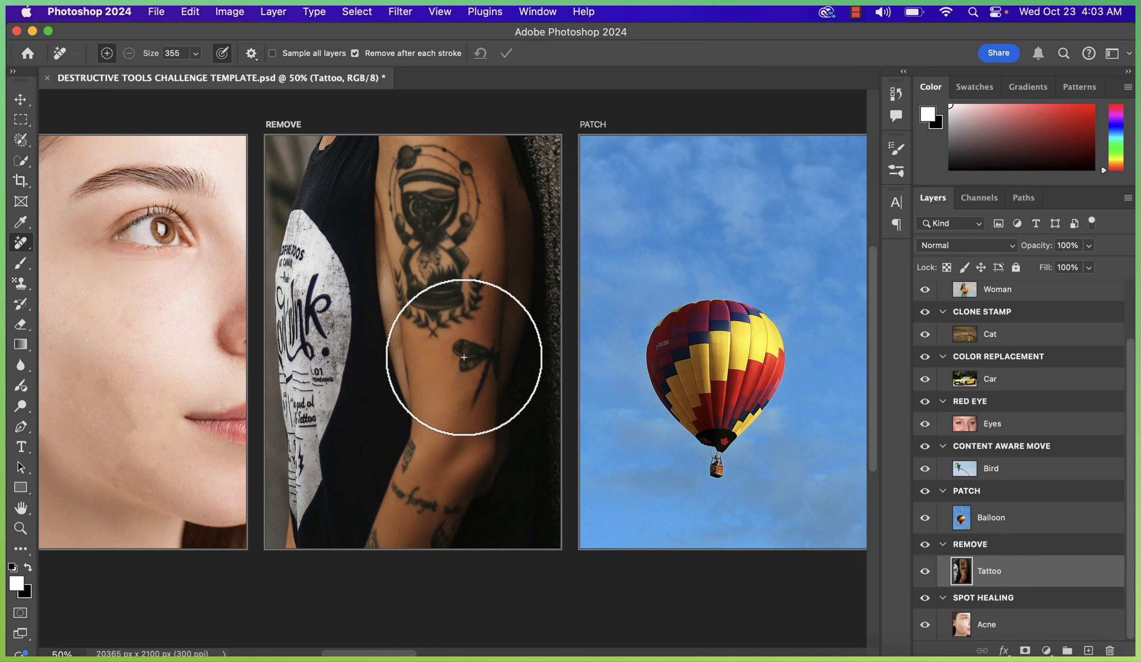
click(465, 390)
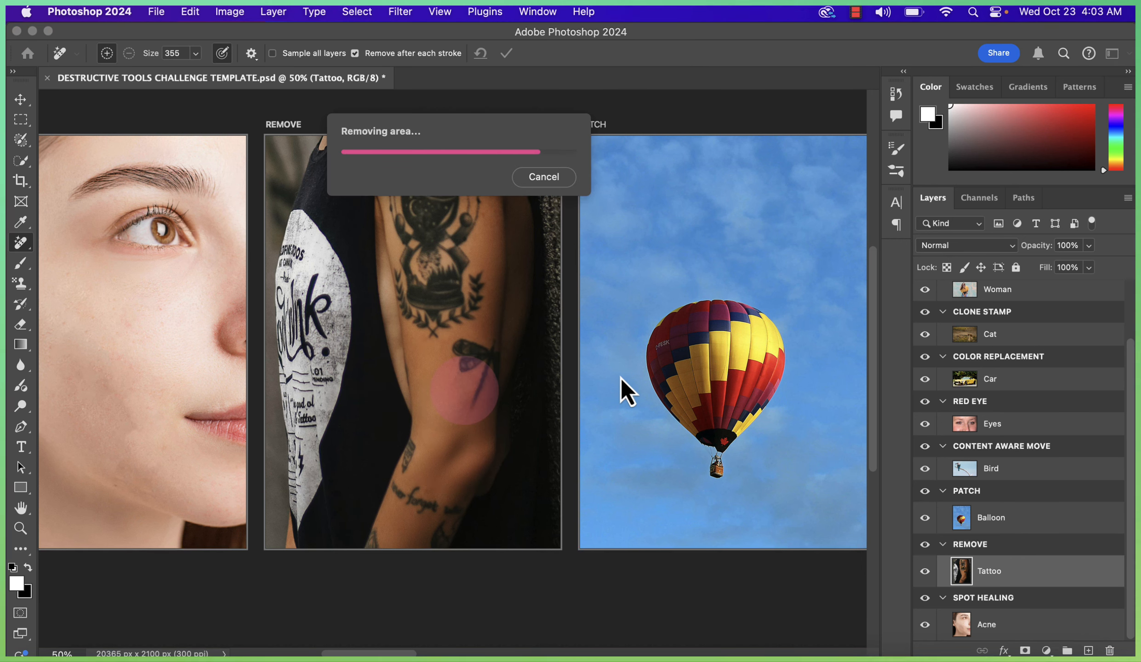
click(467, 361)
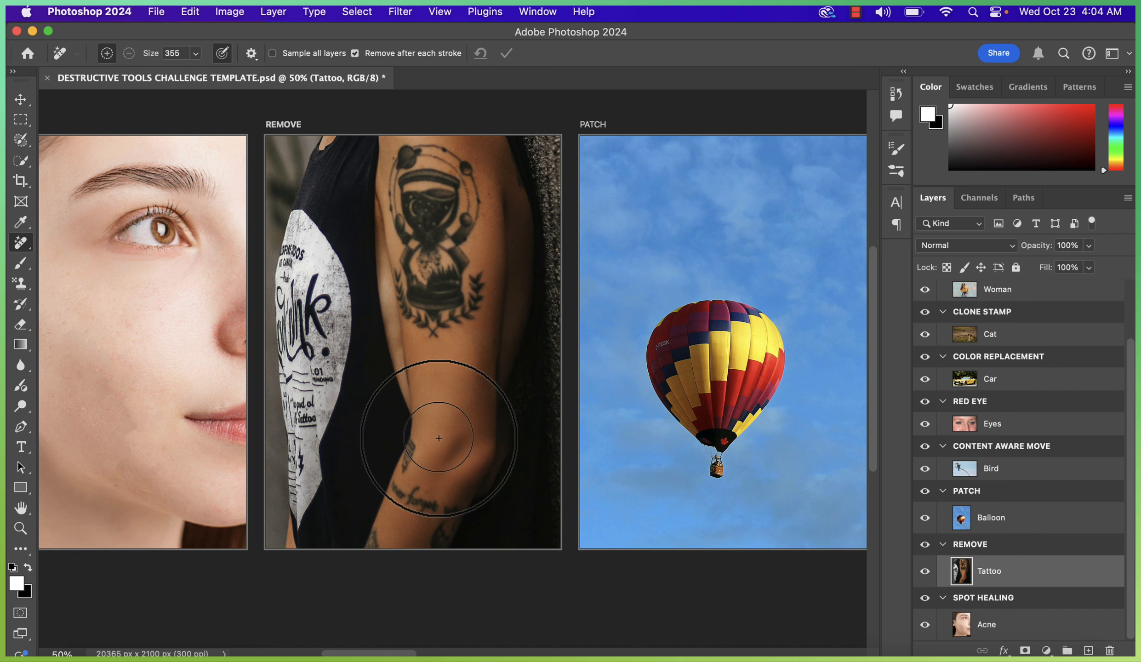
click(421, 499)
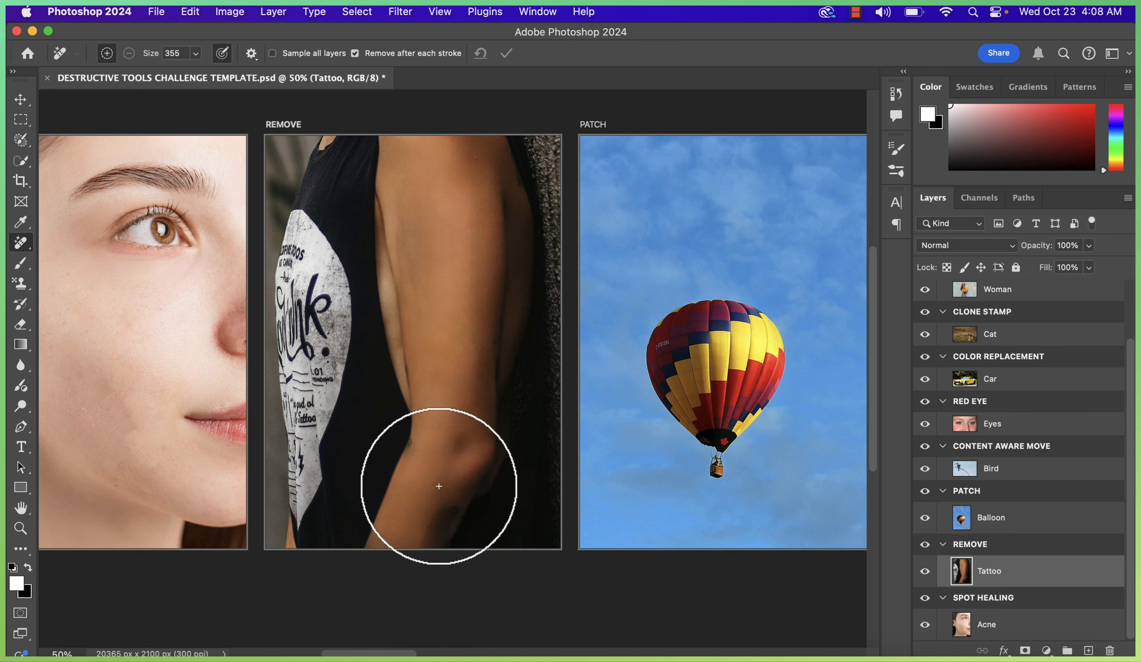
Step: On the Balloon layer, outline the whole hot-air balloon with the Patch tool, replace it with sky from the upper area, and deselect
scroll(408, 637, right, 10)
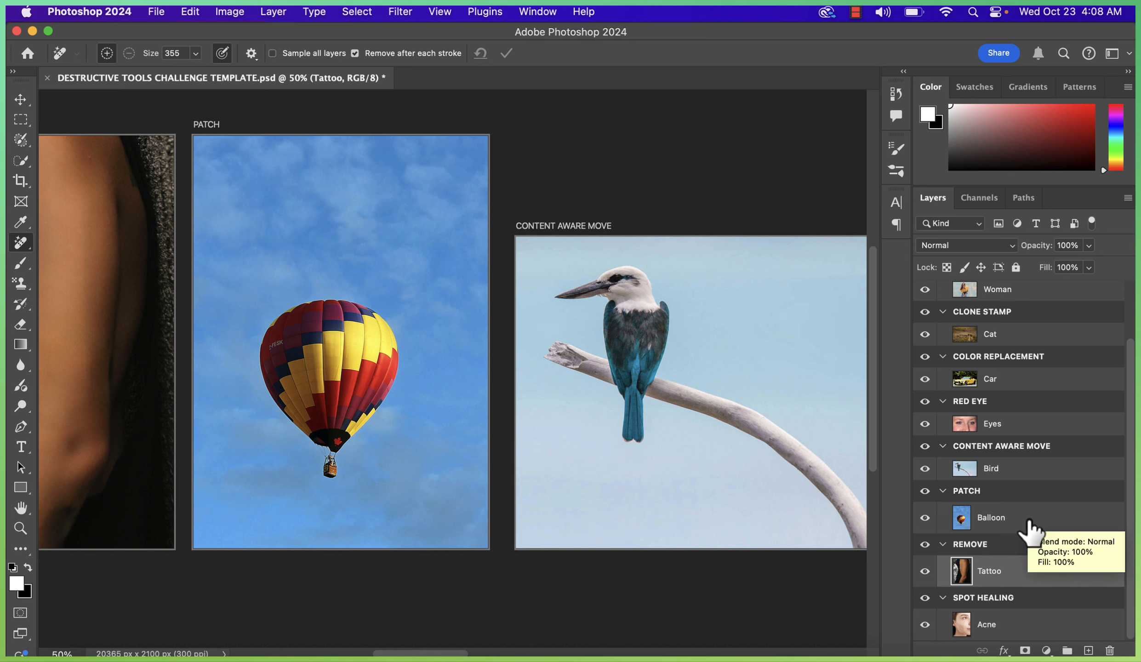
click(1003, 529)
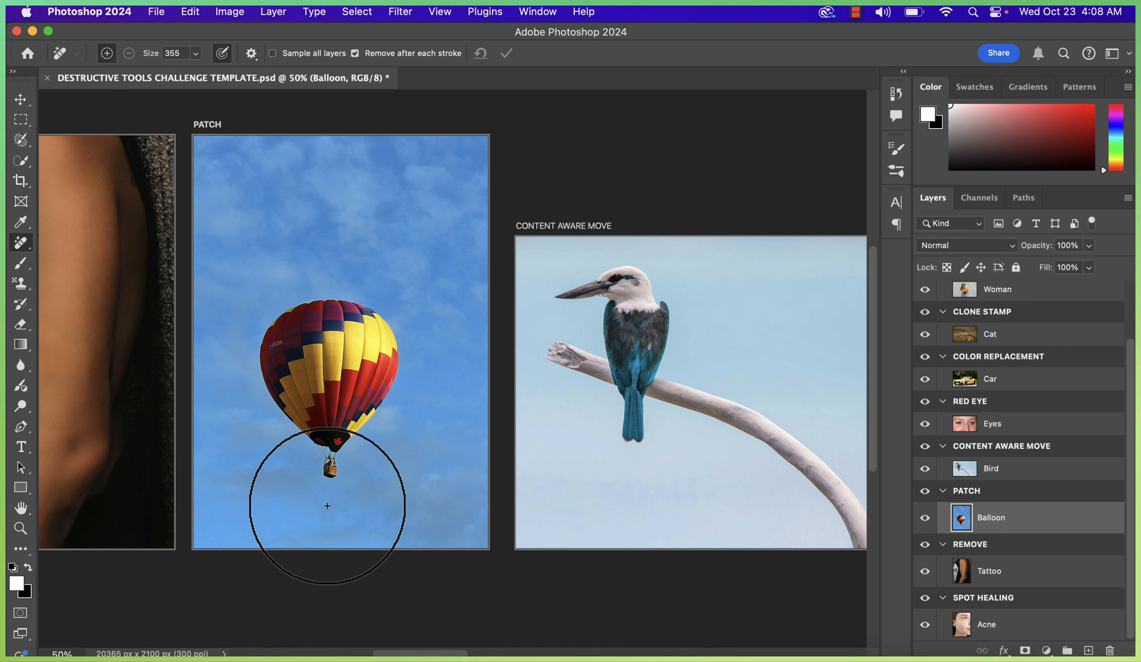
click(17, 247)
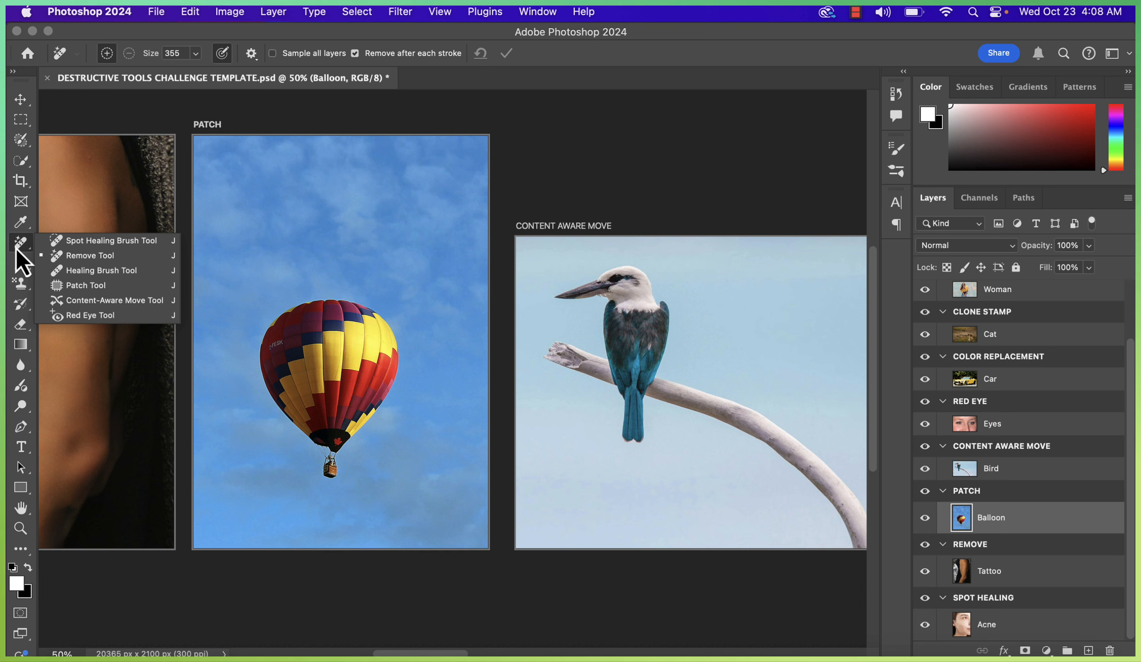
click(62, 286)
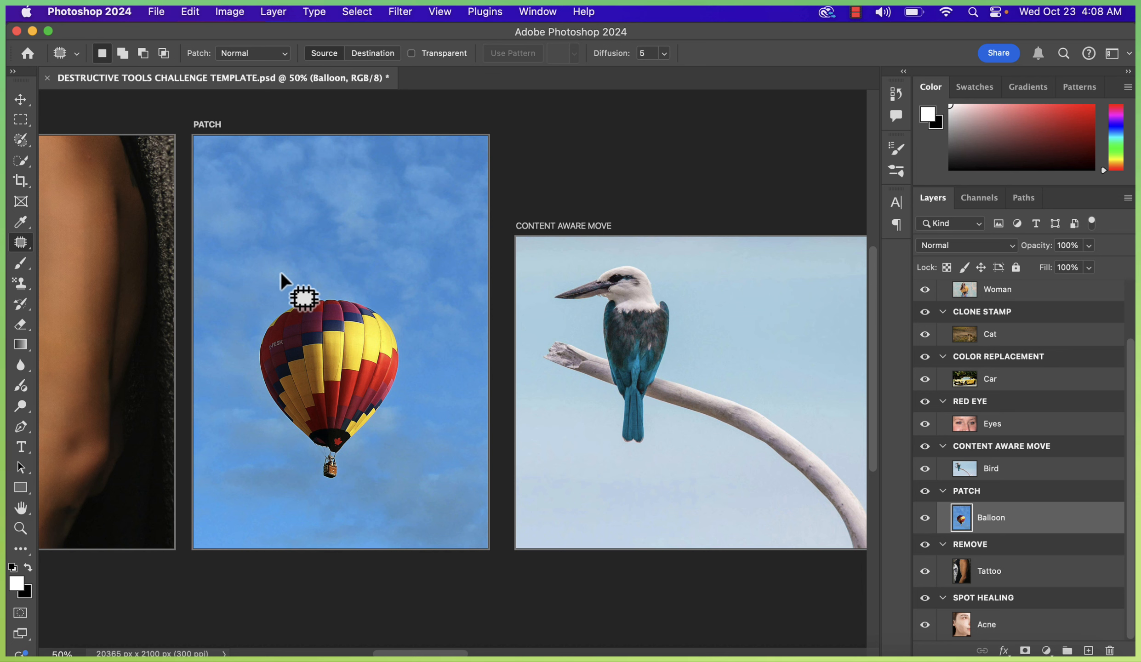
click(312, 284)
mouse_move(313, 283)
mouse_down()
mouse_move(274, 289)
mouse_move(248, 341)
mouse_move(250, 386)
mouse_move(313, 503)
mouse_move(361, 481)
mouse_move(417, 364)
mouse_move(405, 324)
mouse_move(311, 285)
mouse_up()
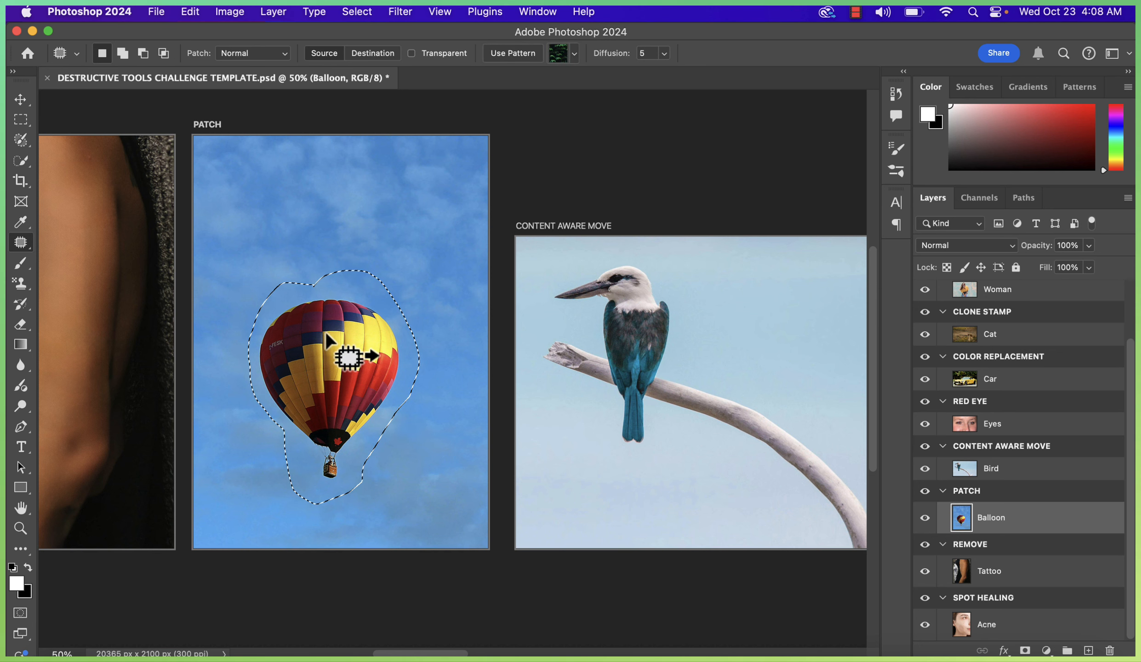
drag(326, 364, 440, 205)
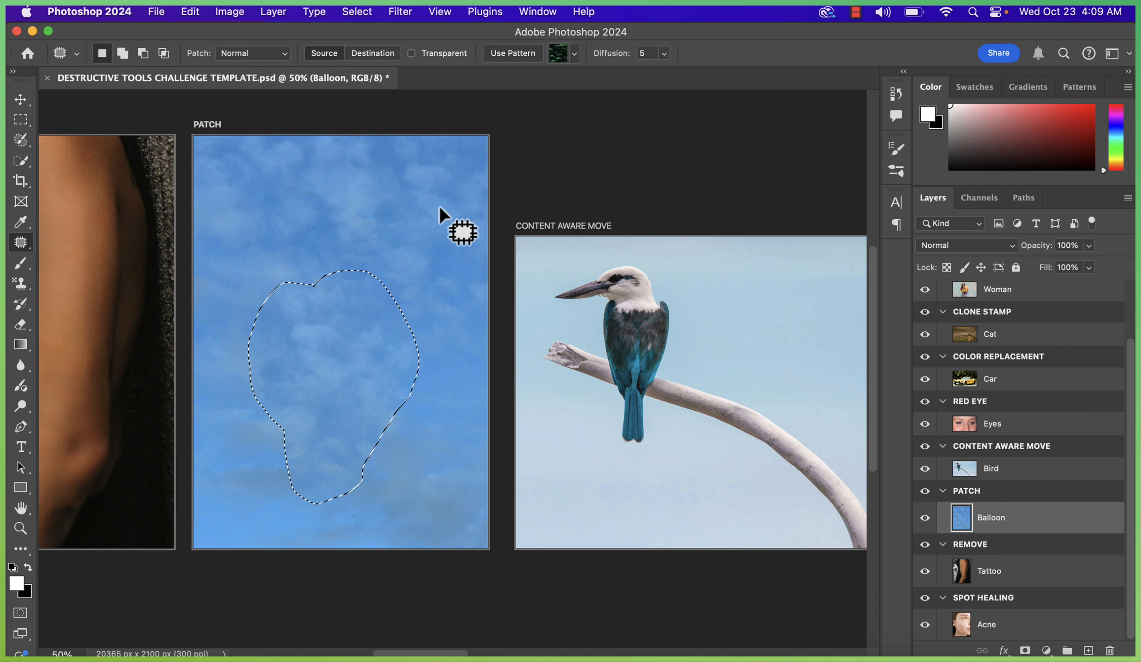
click(433, 211)
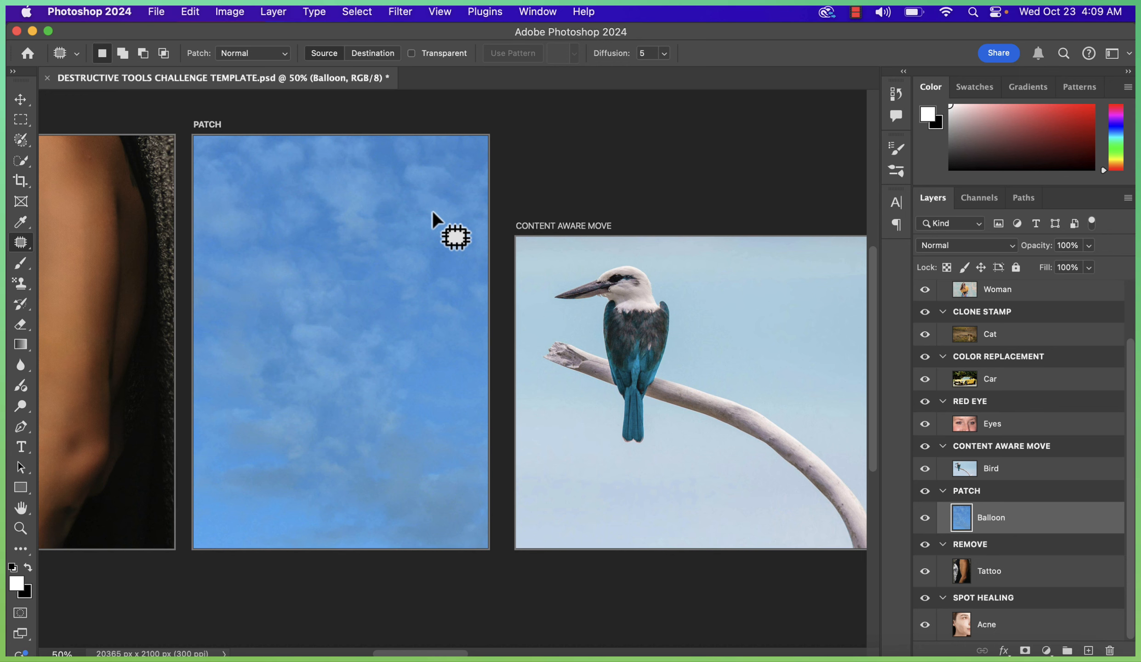
Step: On the Bird layer, outline the bird with the Content-Aware Move tool, relocate it farther down the branch, commit the move, and deselect
click(990, 469)
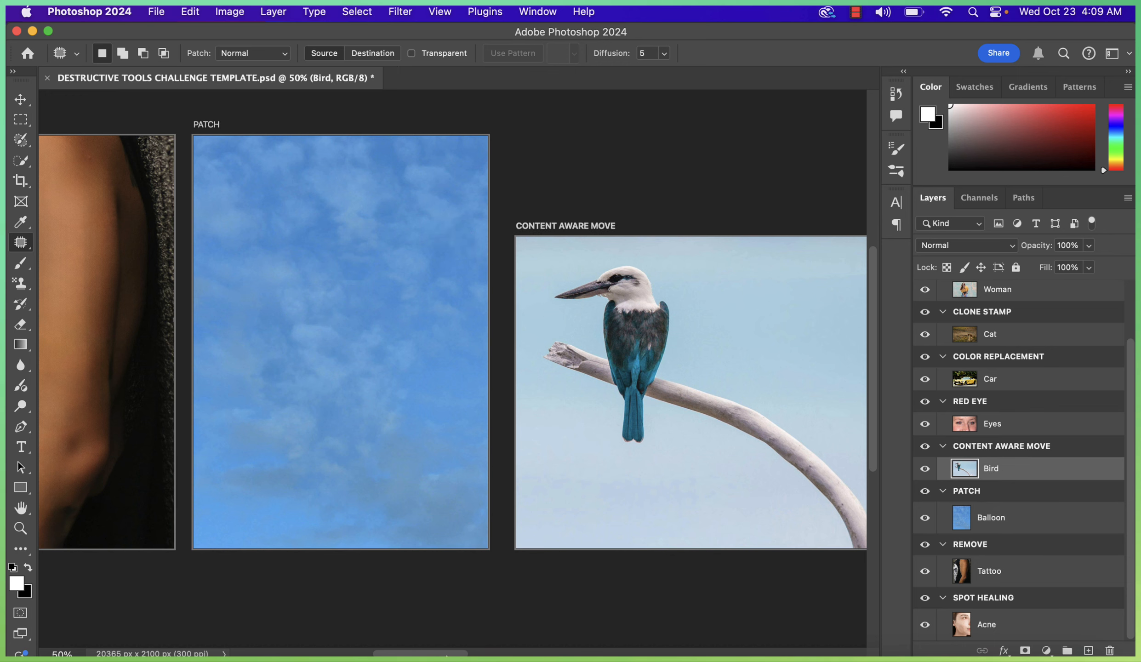
scroll(452, 367, right, 10)
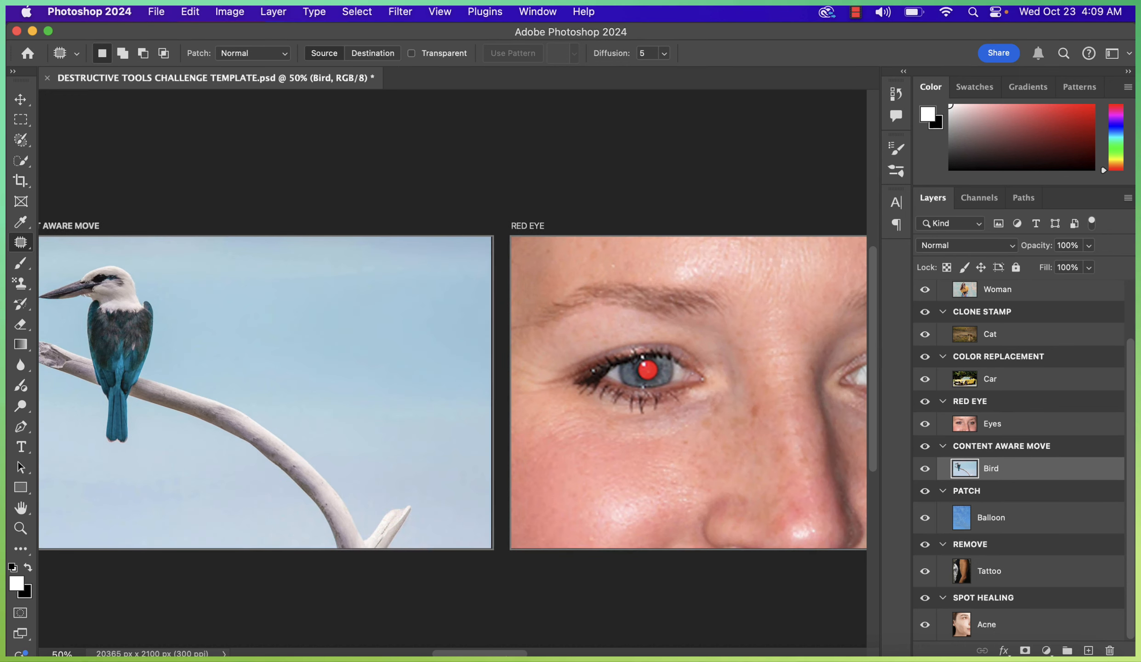
scroll(452, 368, left, 2)
scroll(453, 368, left, 1)
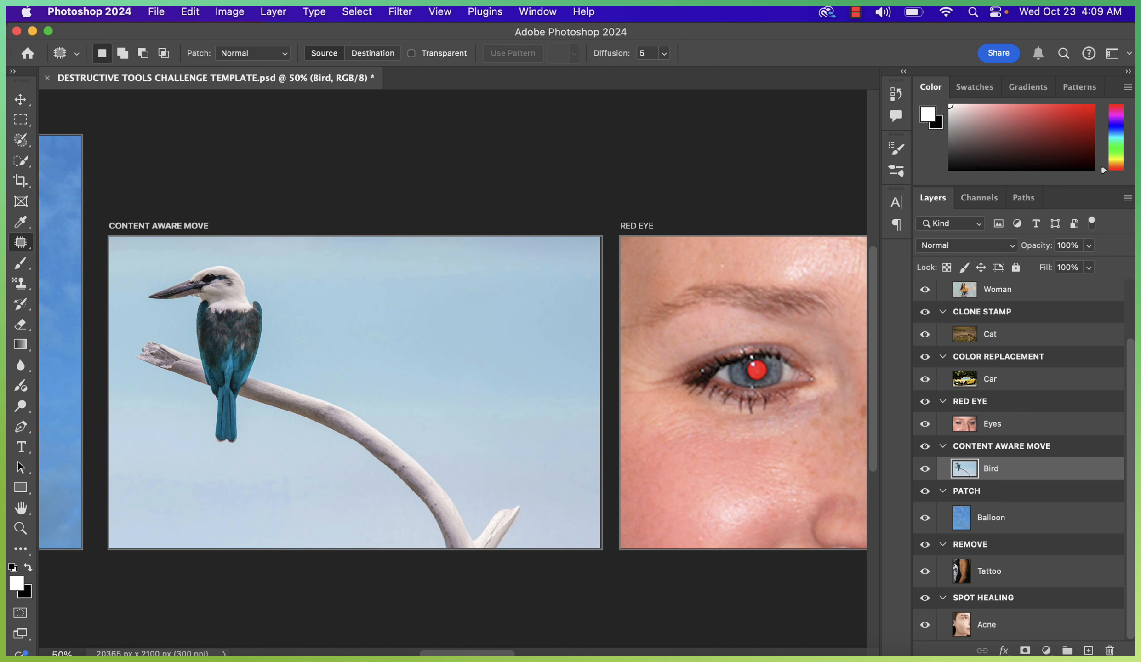
click(20, 242)
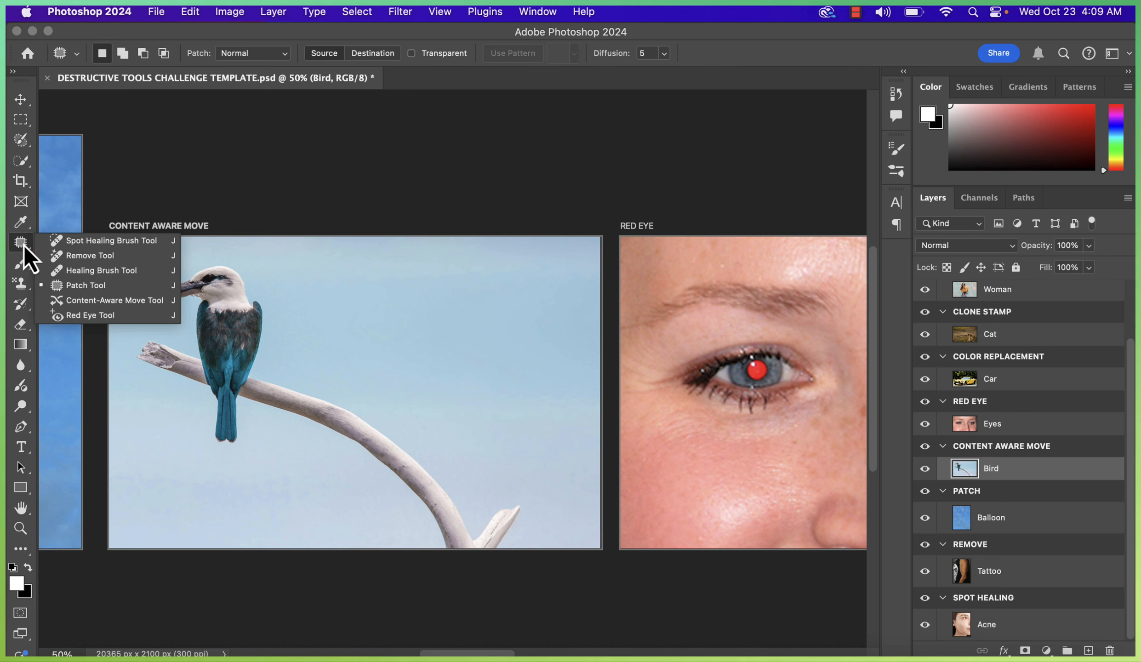
click(68, 306)
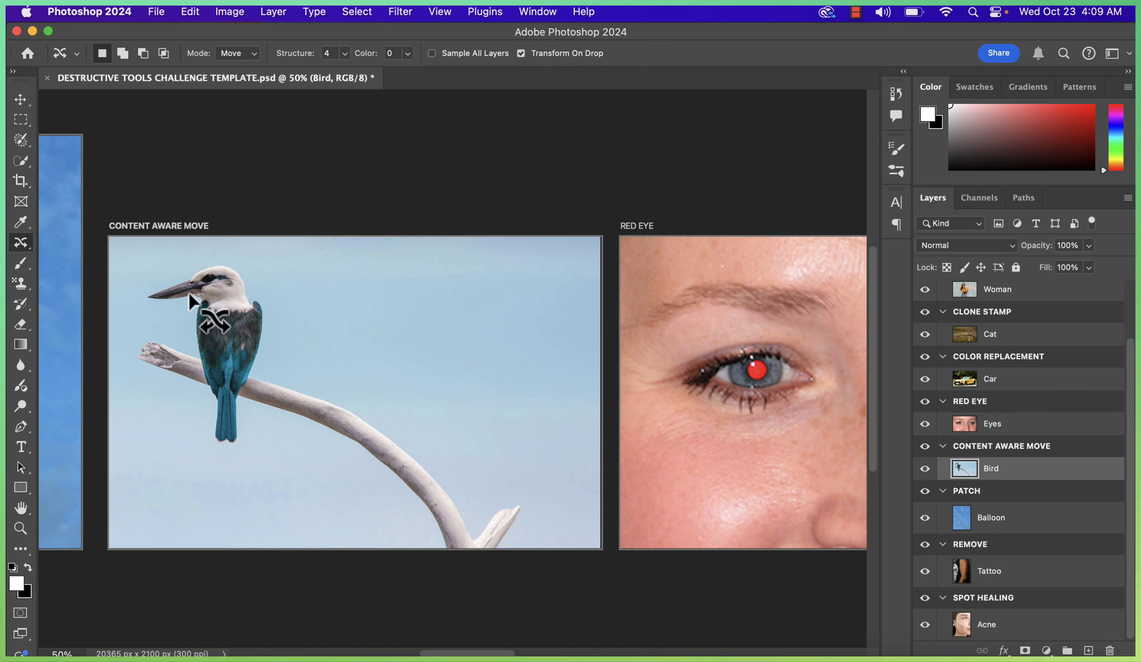
mouse_move(189, 294)
mouse_down()
mouse_move(135, 300)
mouse_move(195, 266)
mouse_move(237, 262)
mouse_move(265, 294)
mouse_move(271, 325)
mouse_move(241, 400)
mouse_move(203, 375)
mouse_move(191, 299)
mouse_up()
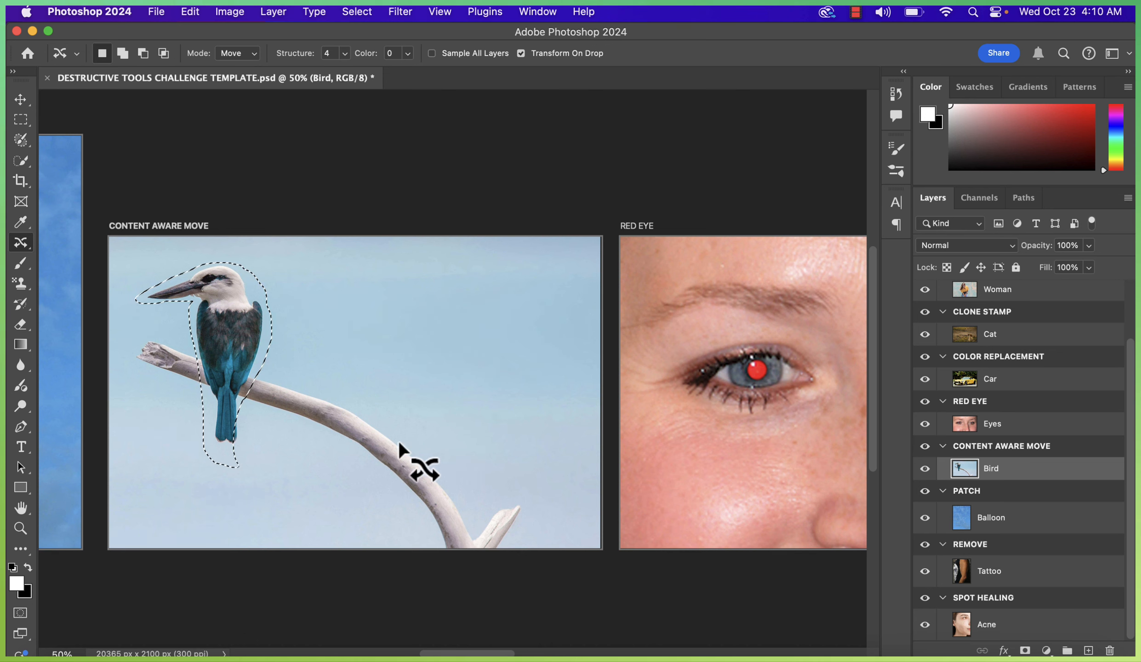
key(super+d)
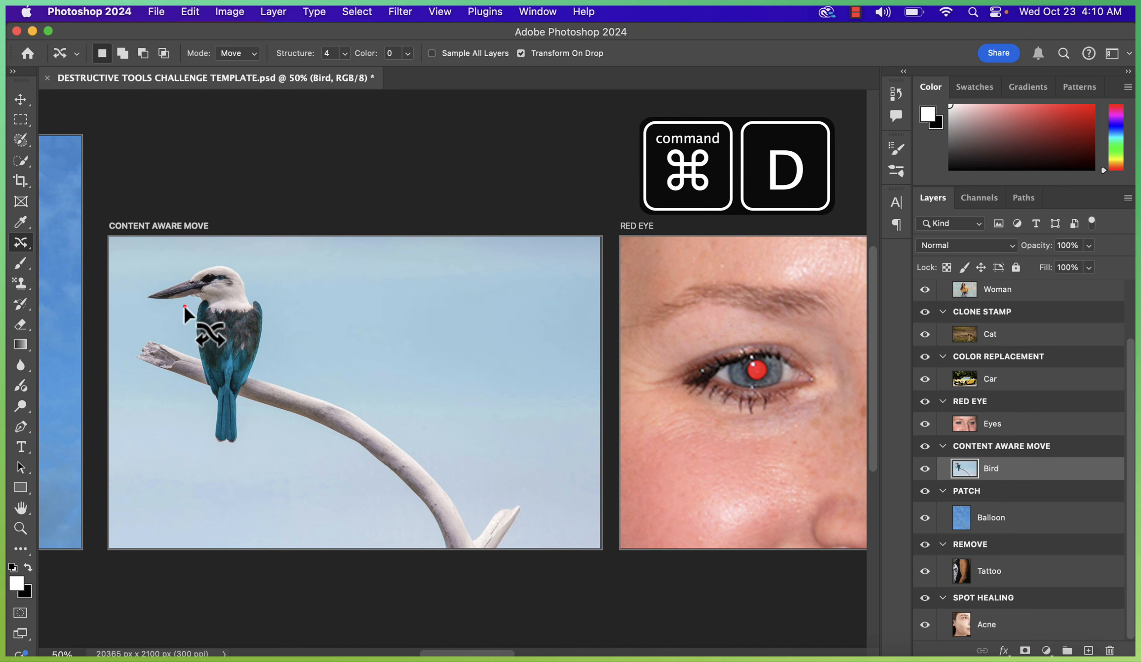
mouse_move(184, 305)
mouse_down()
mouse_move(132, 308)
mouse_move(137, 287)
mouse_move(196, 260)
mouse_move(245, 260)
mouse_move(270, 289)
mouse_move(268, 372)
mouse_move(215, 306)
mouse_move(367, 353)
mouse_move(419, 432)
mouse_move(460, 417)
mouse_move(379, 370)
mouse_move(402, 391)
mouse_move(403, 411)
mouse_move(391, 383)
mouse_move(422, 419)
mouse_move(393, 372)
mouse_move(363, 357)
mouse_move(409, 394)
mouse_up()
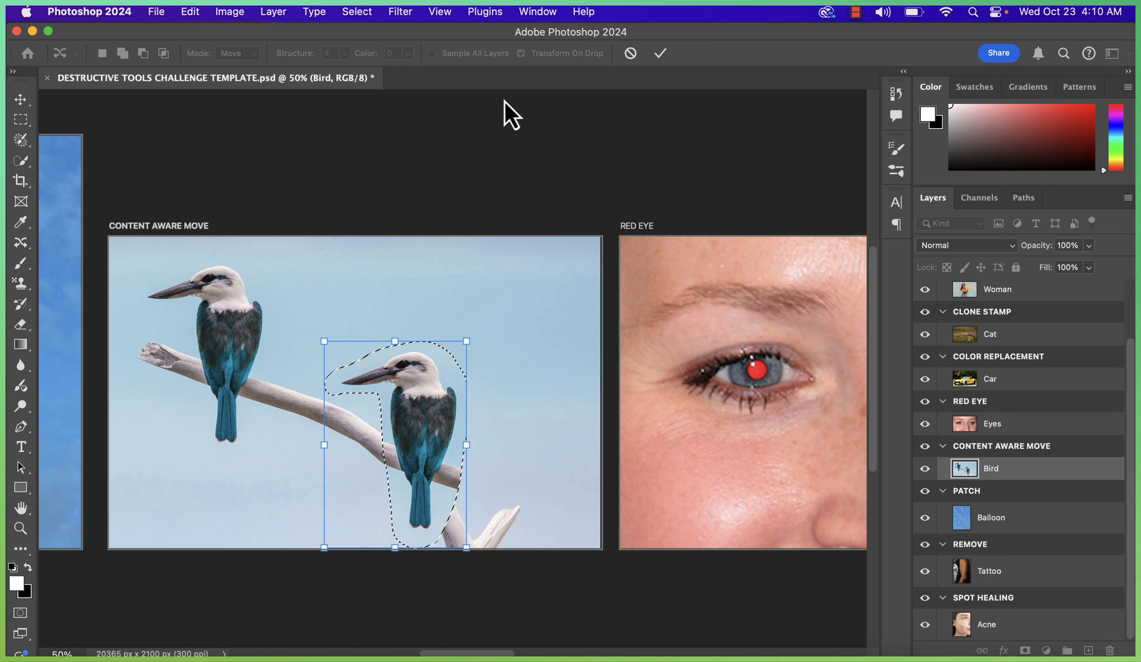
click(662, 56)
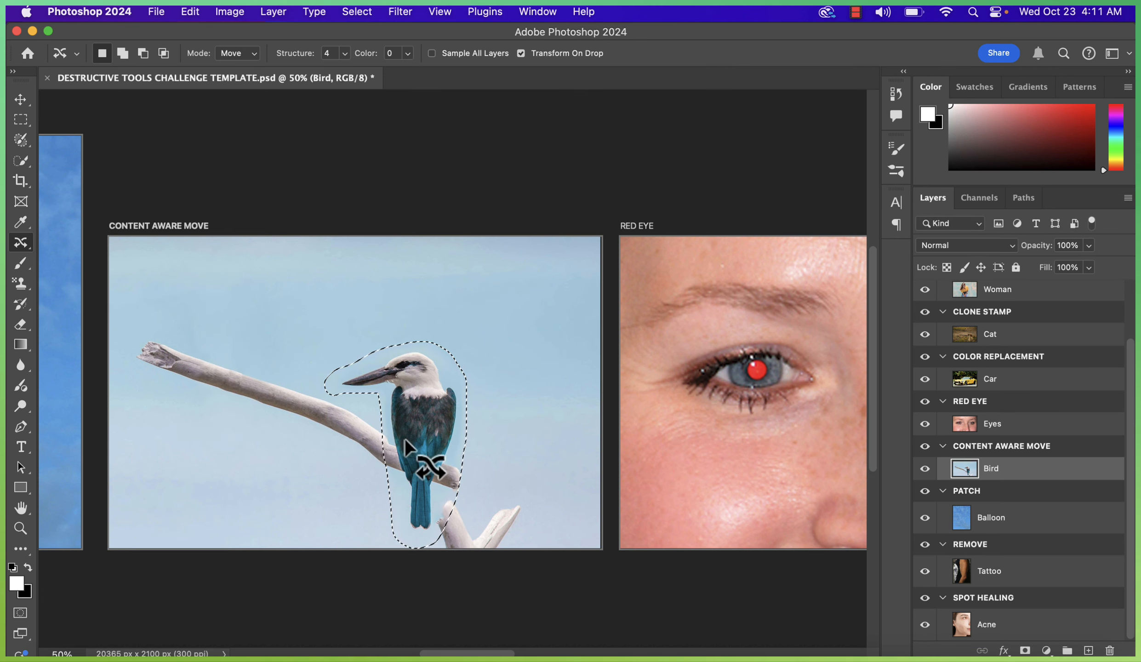
click(501, 466)
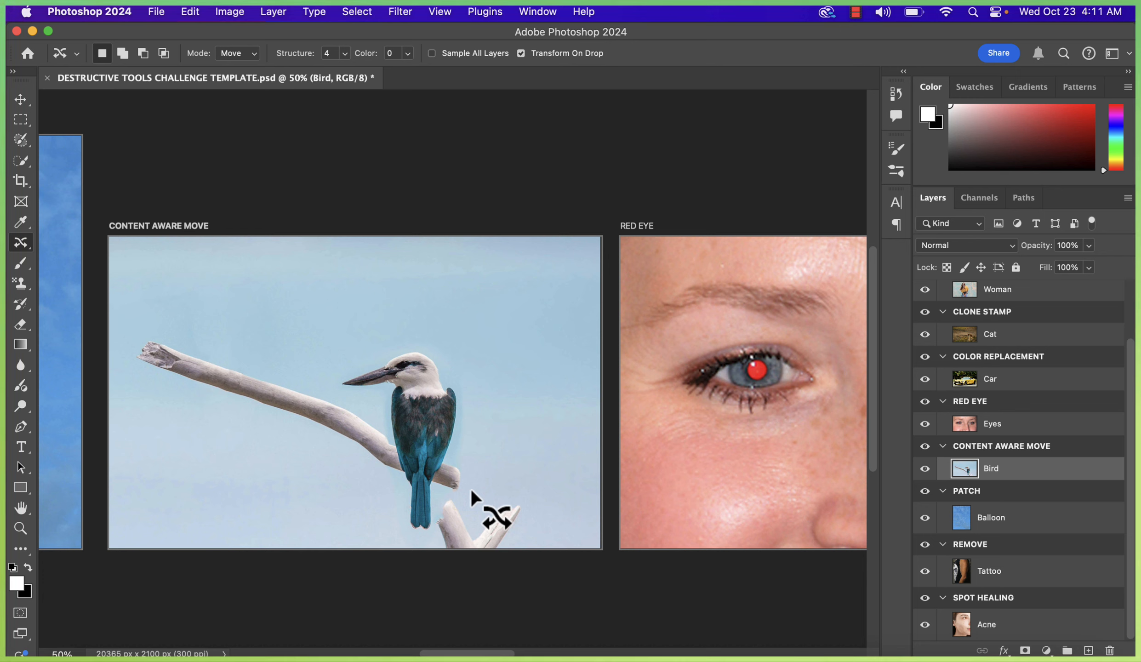
Step: On the Eyes layer, remove the red from both pupils using the Red Eye tool with Pupil Size 96%
click(1035, 430)
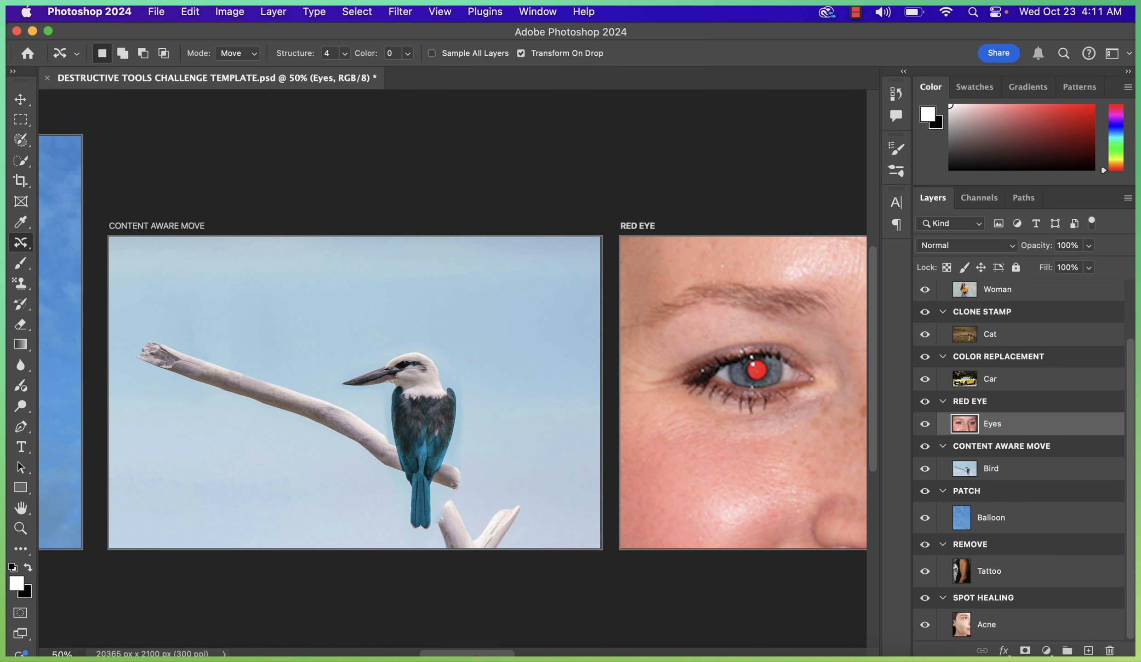
drag(477, 652, 525, 653)
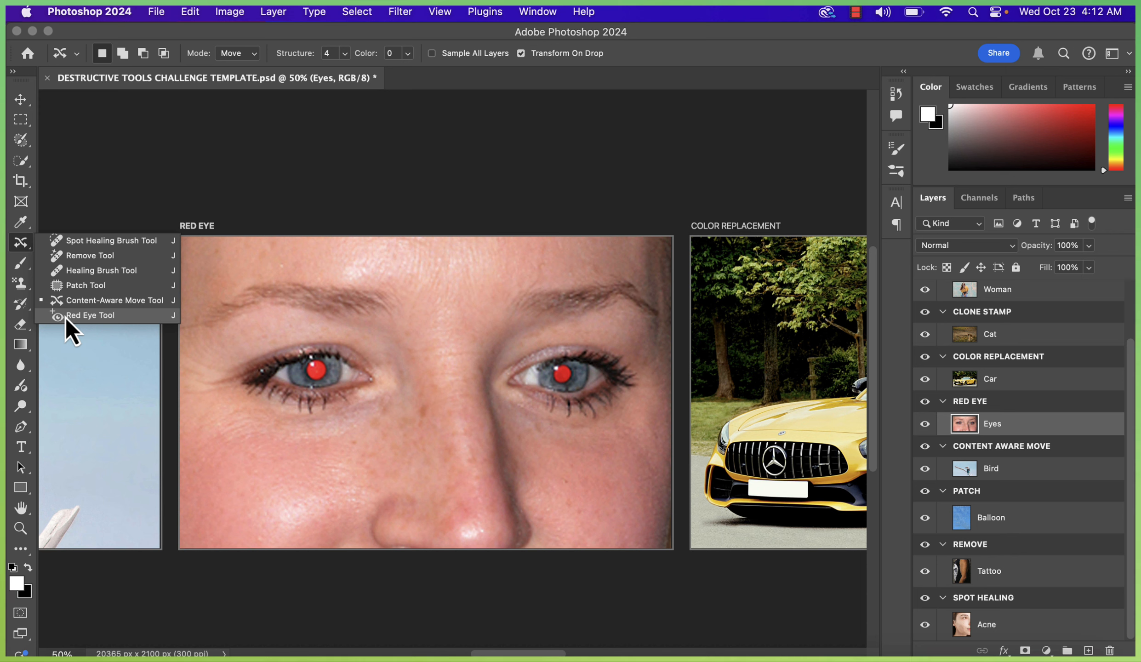
click(86, 318)
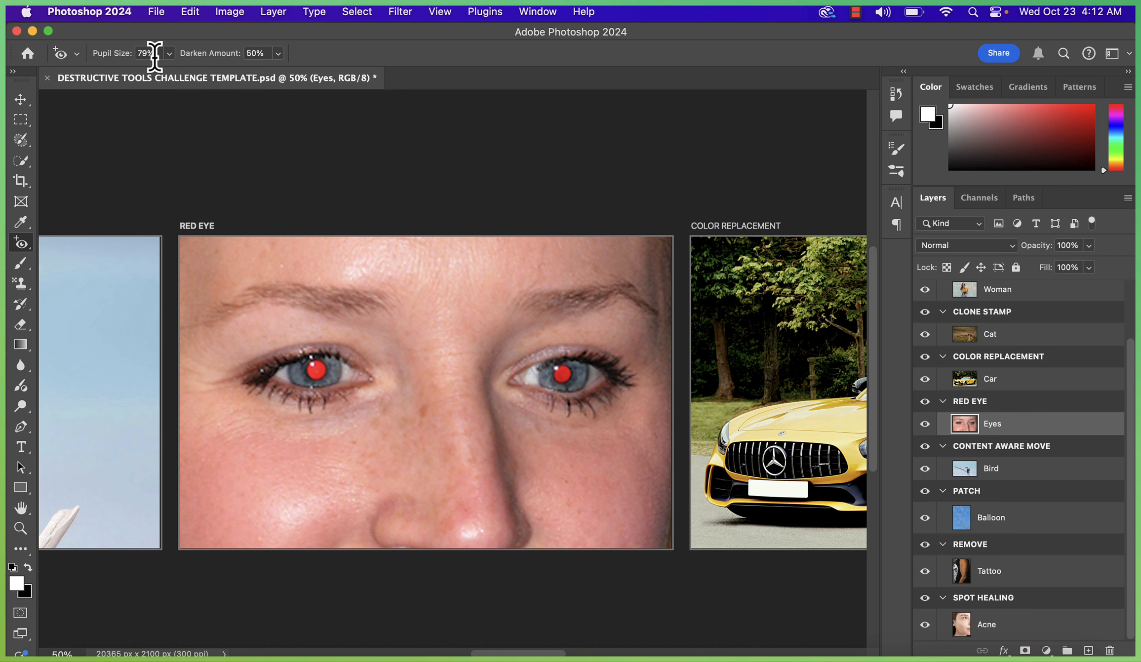
click(169, 53)
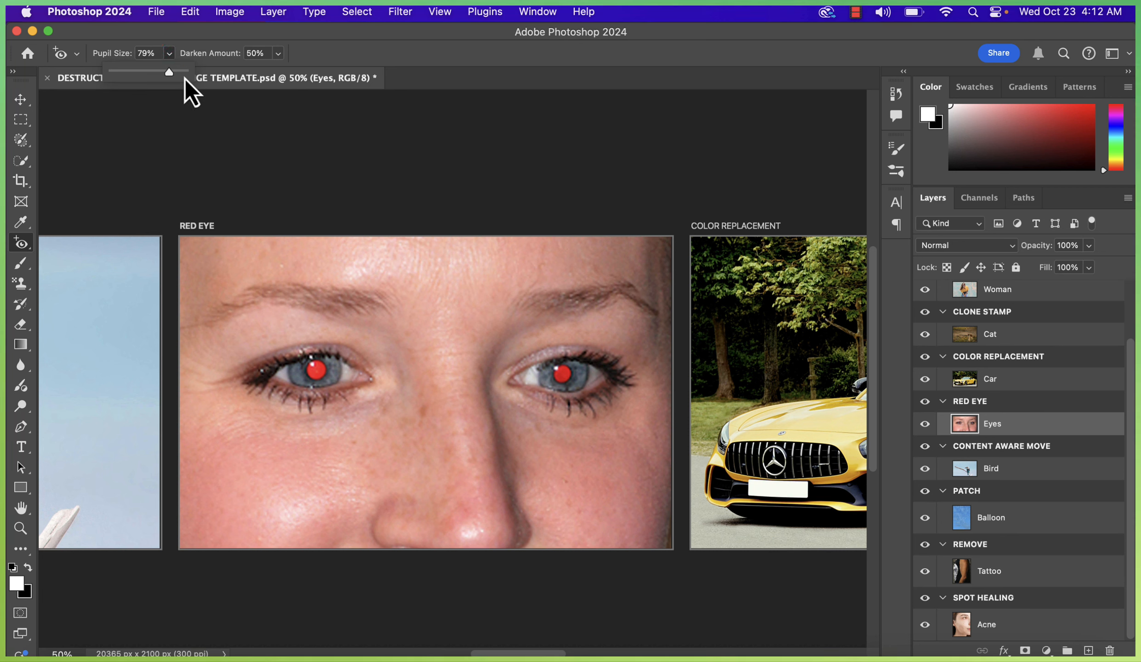
click(181, 76)
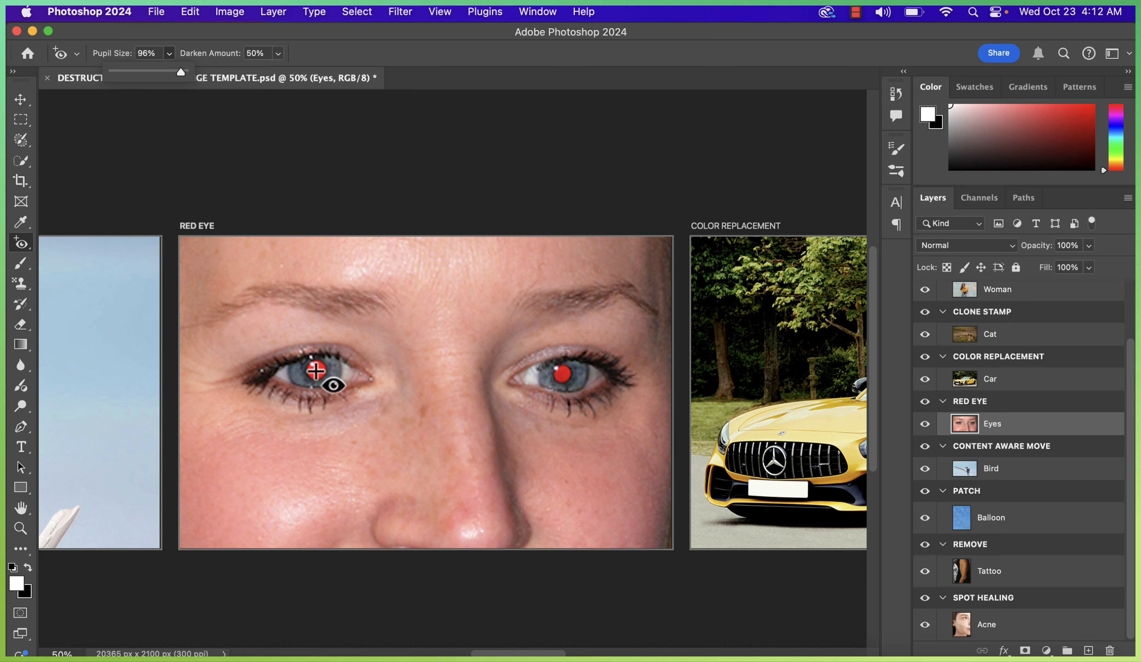
click(316, 371)
click(315, 371)
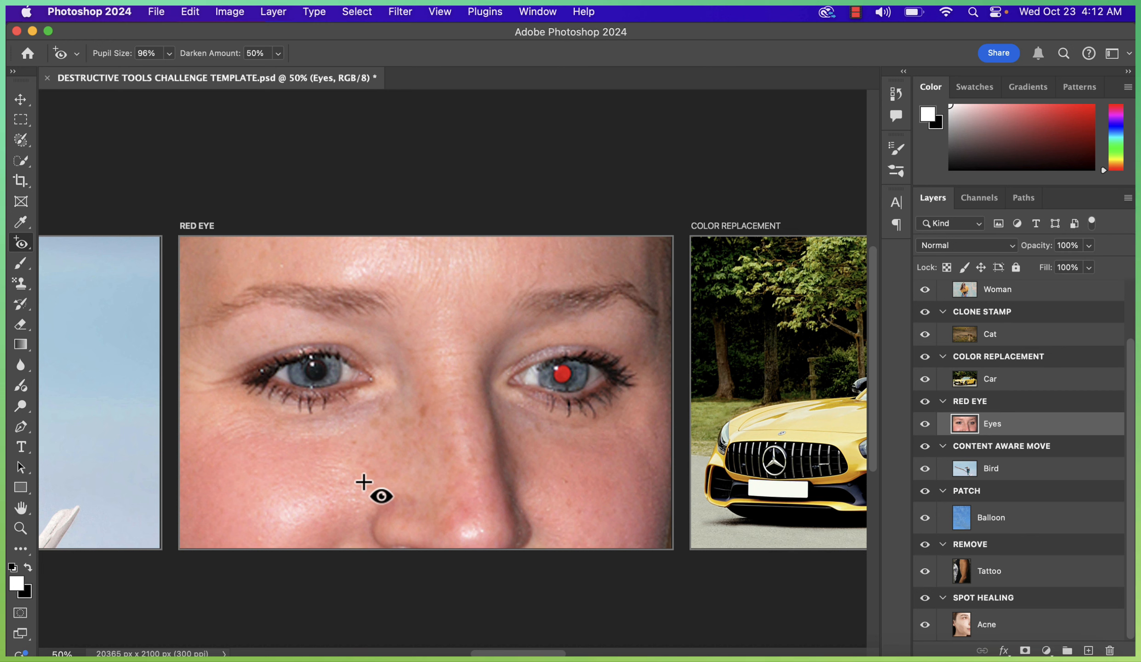
click(564, 376)
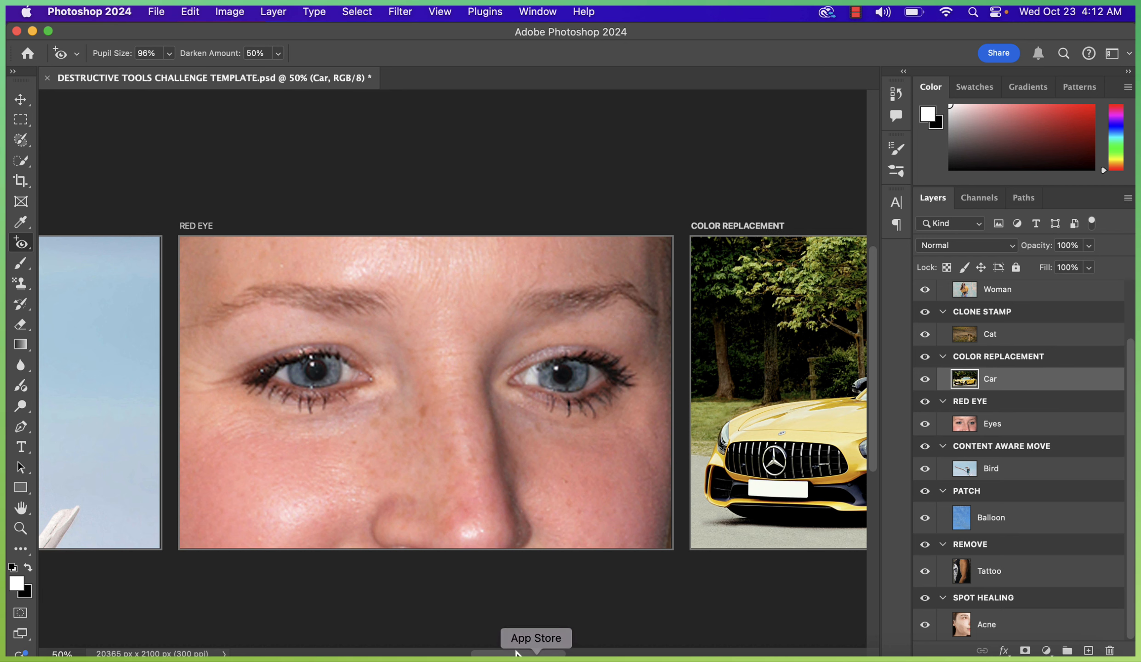
Step: For the Car layer, set up the Color Replacement tool with a brush size of 157 px
drag(515, 653, 569, 653)
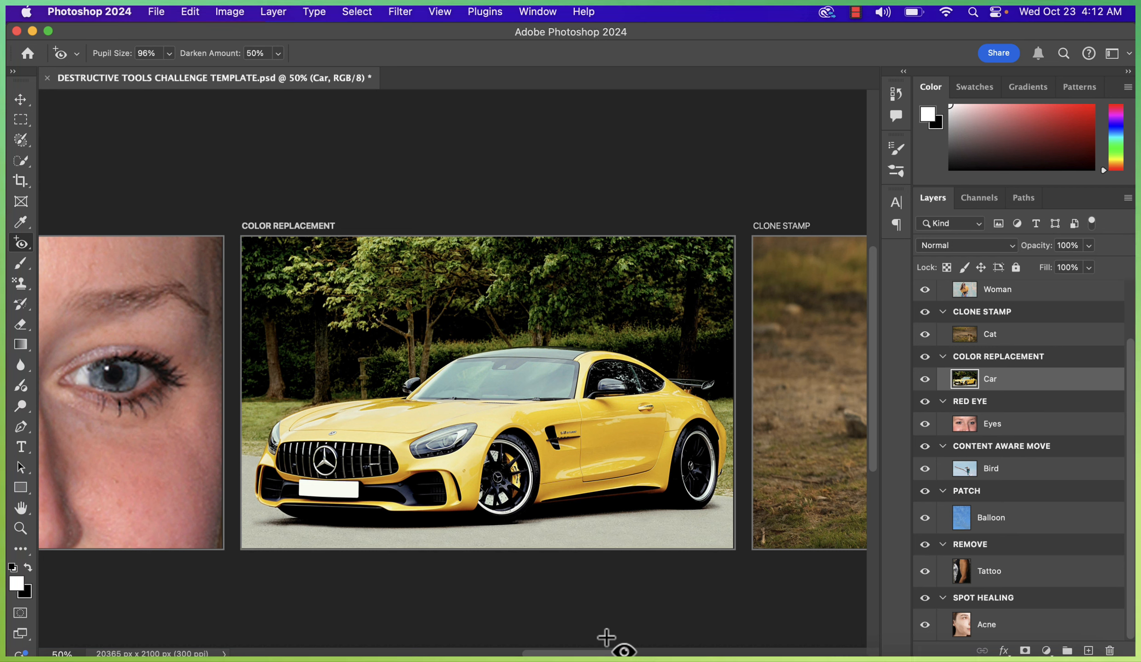
click(27, 268)
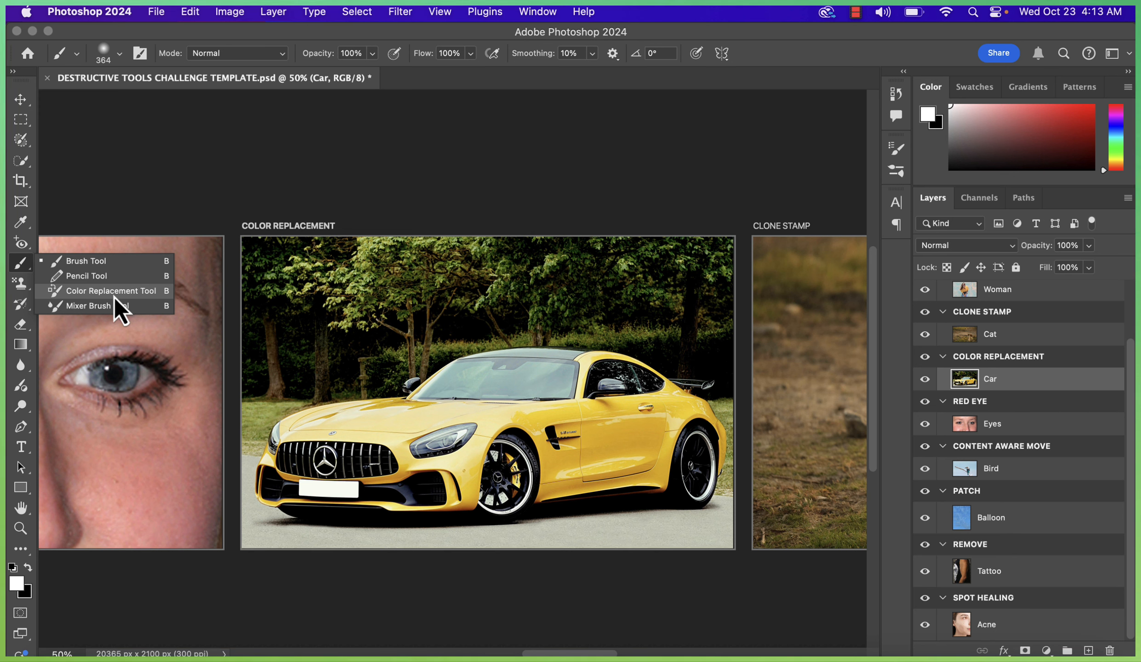
click(114, 296)
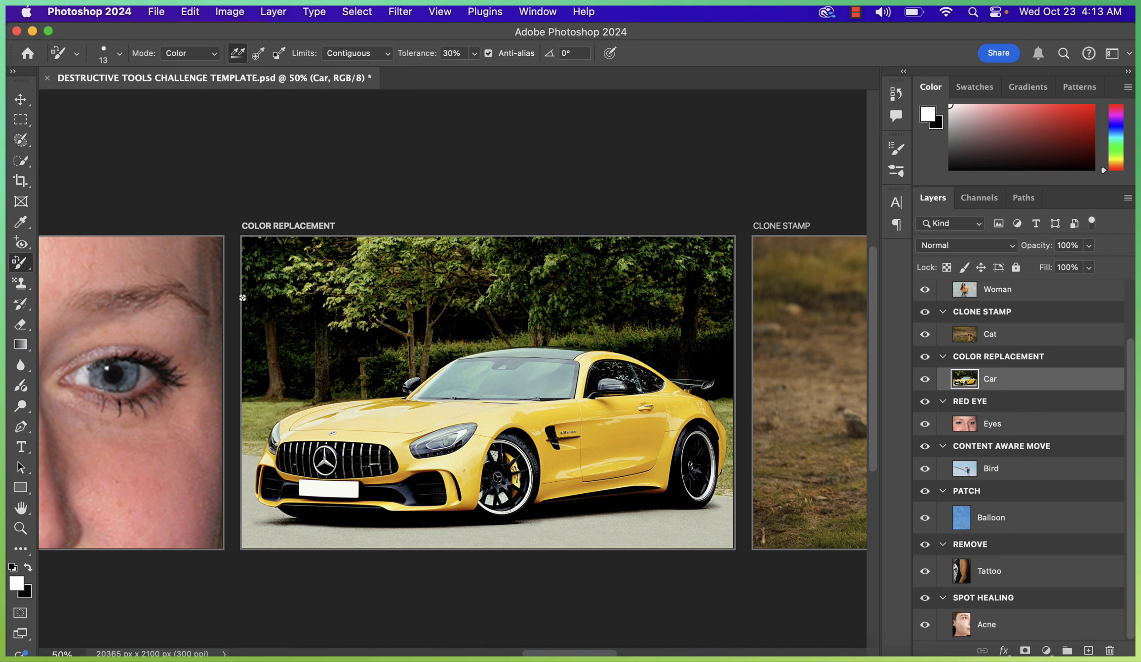
click(119, 54)
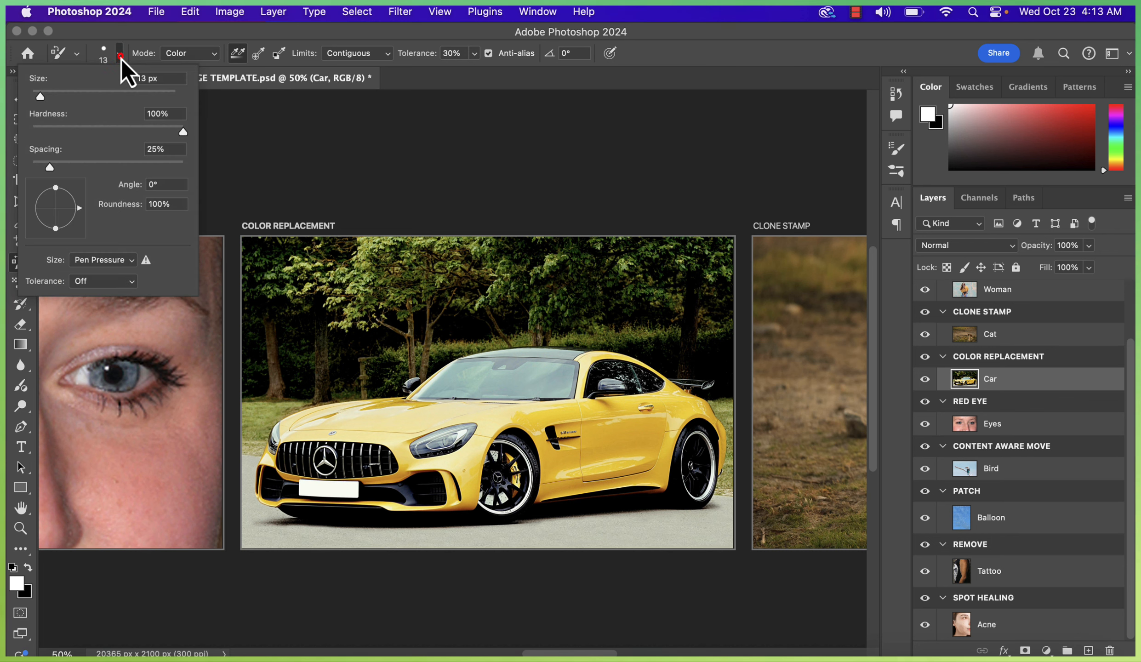
click(124, 93)
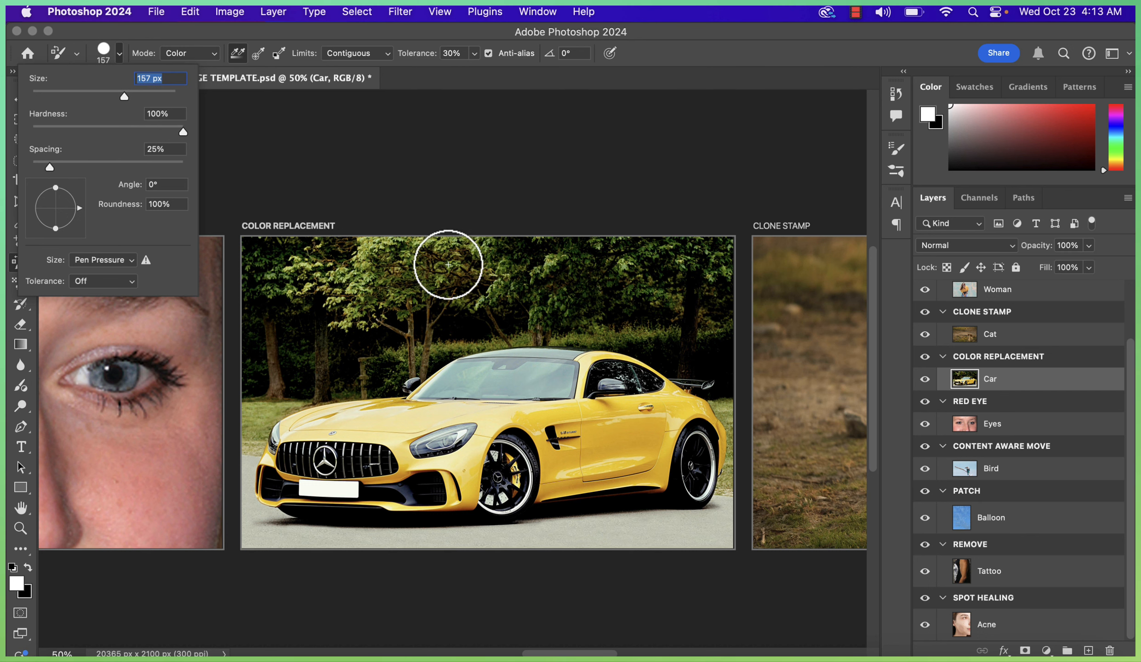
Step: Change the foreground color to a vivid magenta-pink
click(19, 589)
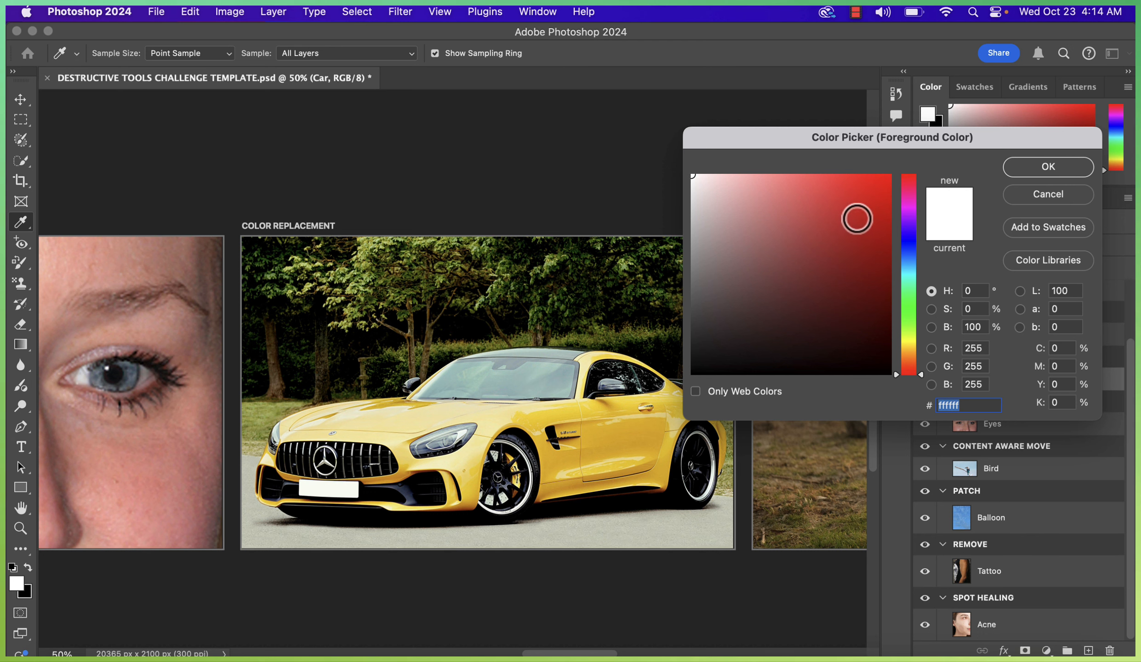
click(848, 210)
click(909, 206)
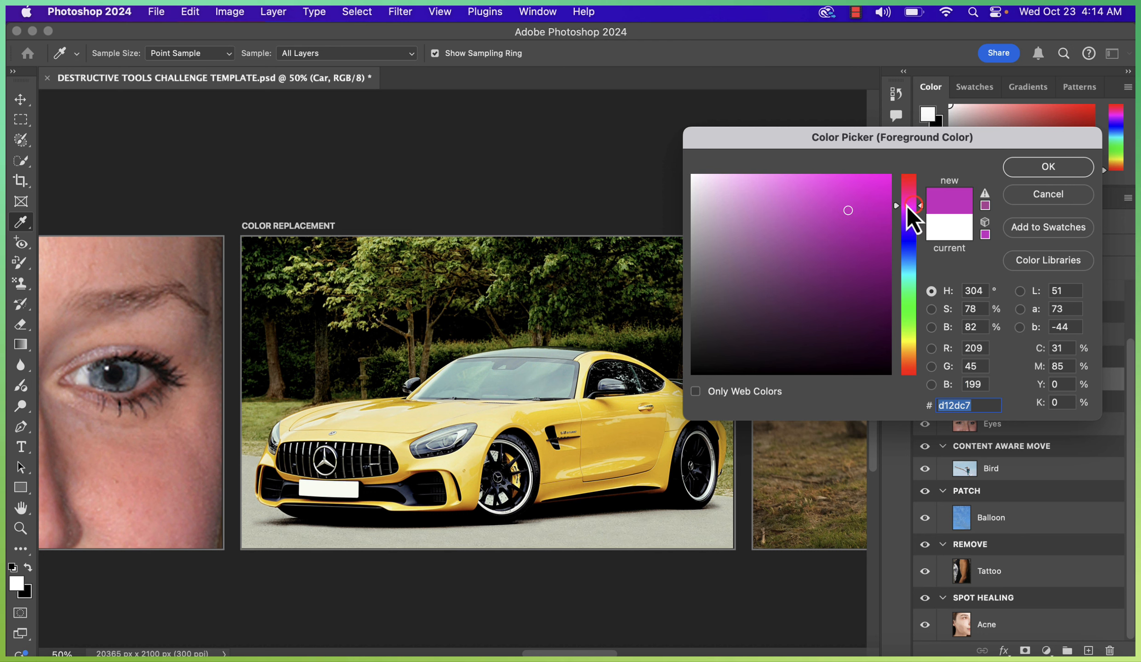
click(1049, 167)
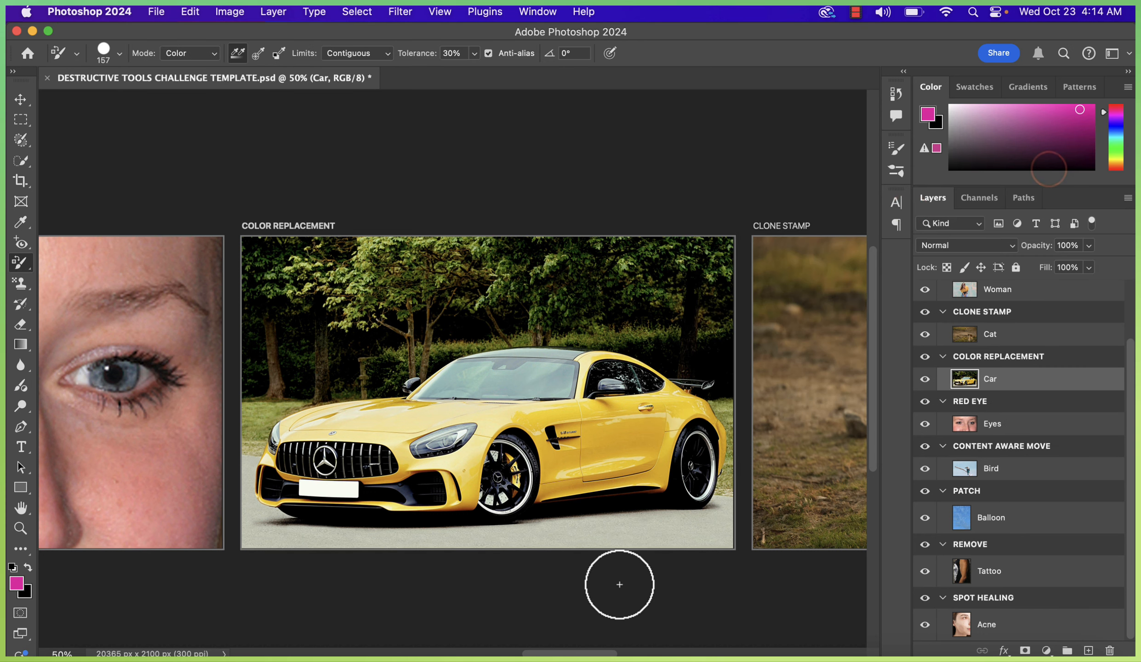
Step: Try recoloring the car's side and the area around its roof pink without a selection, and undo the strokes
mouse_move(594, 390)
mouse_down()
mouse_move(603, 424)
mouse_move(573, 426)
mouse_move(629, 416)
mouse_move(486, 423)
mouse_move(621, 428)
mouse_move(565, 450)
mouse_move(695, 427)
mouse_move(593, 449)
mouse_move(575, 468)
mouse_move(664, 449)
mouse_move(578, 467)
mouse_move(545, 440)
mouse_move(559, 492)
mouse_move(653, 467)
mouse_move(572, 477)
mouse_move(631, 462)
mouse_move(617, 462)
mouse_move(561, 488)
mouse_move(656, 475)
mouse_move(679, 405)
mouse_move(475, 421)
mouse_move(488, 428)
mouse_move(455, 474)
mouse_up()
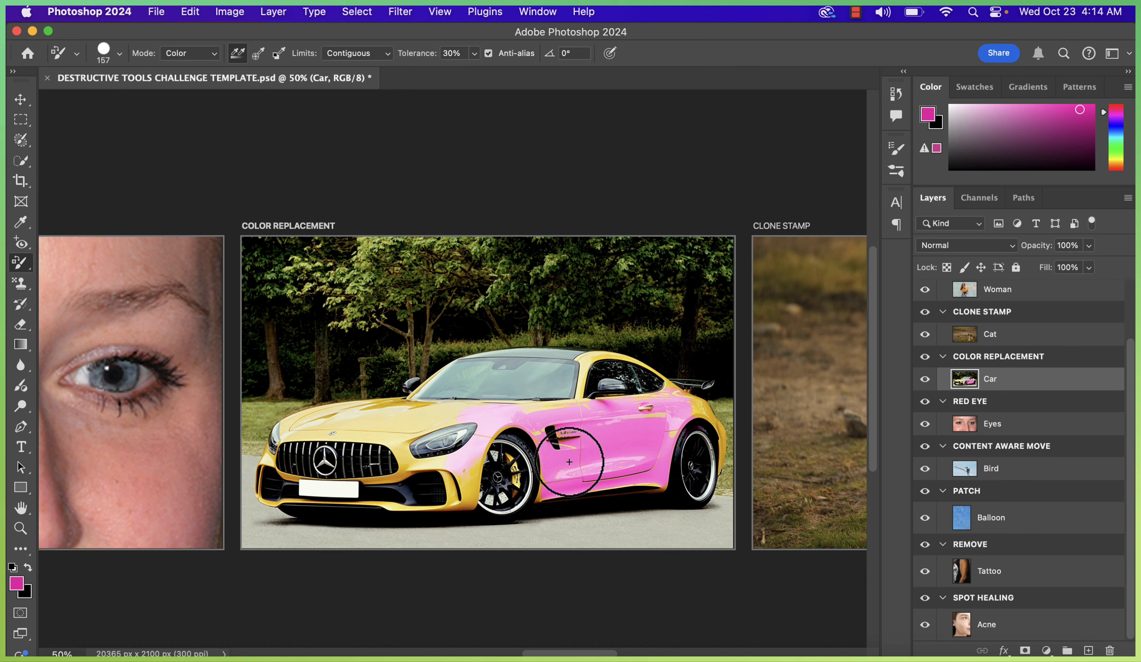
mouse_move(533, 361)
mouse_down()
mouse_move(522, 276)
mouse_move(523, 341)
mouse_up()
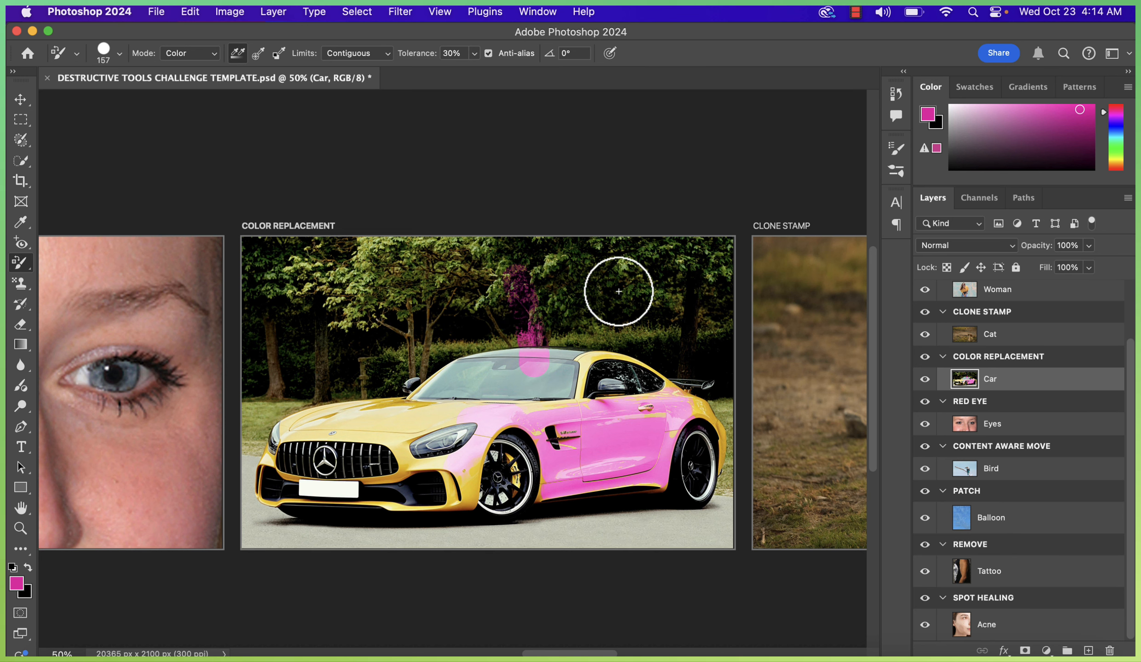
key(super+z)
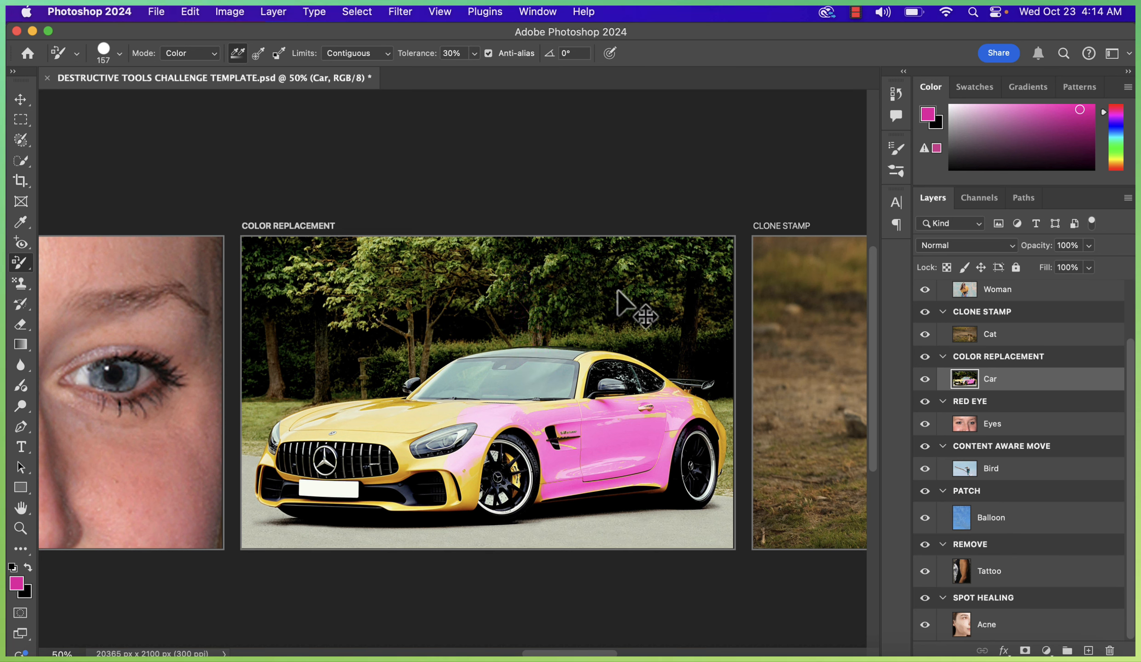
key(super+z)
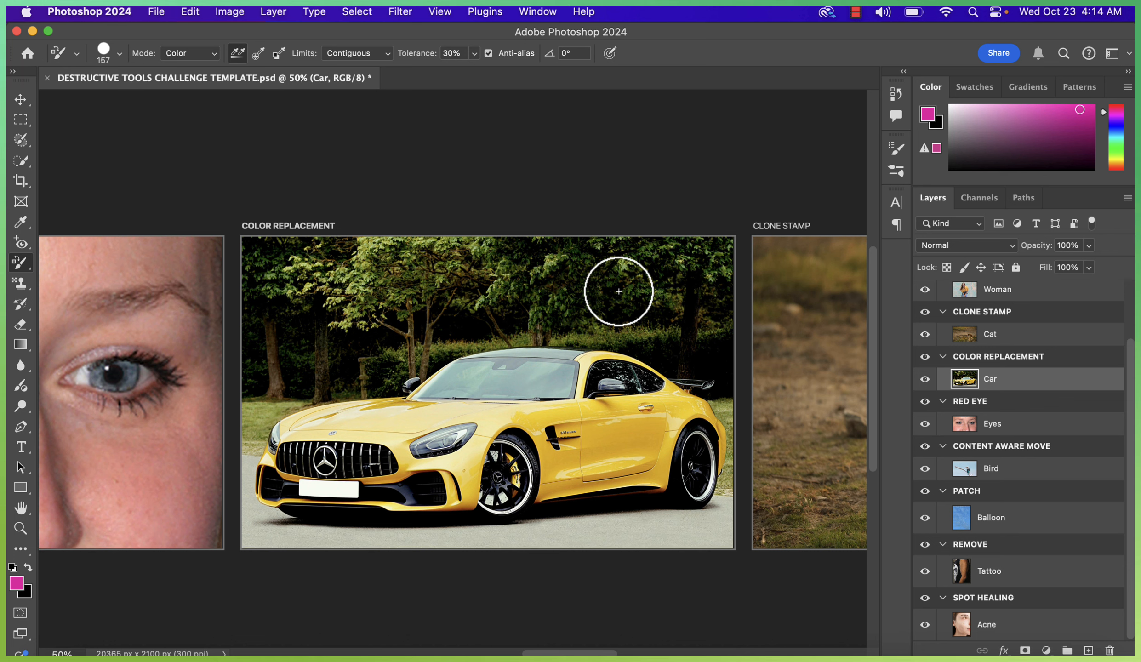
Step: Select the car with Select Subject, recolor its yellow bodywork pink with the Color Replacement tool, and deselect
click(22, 164)
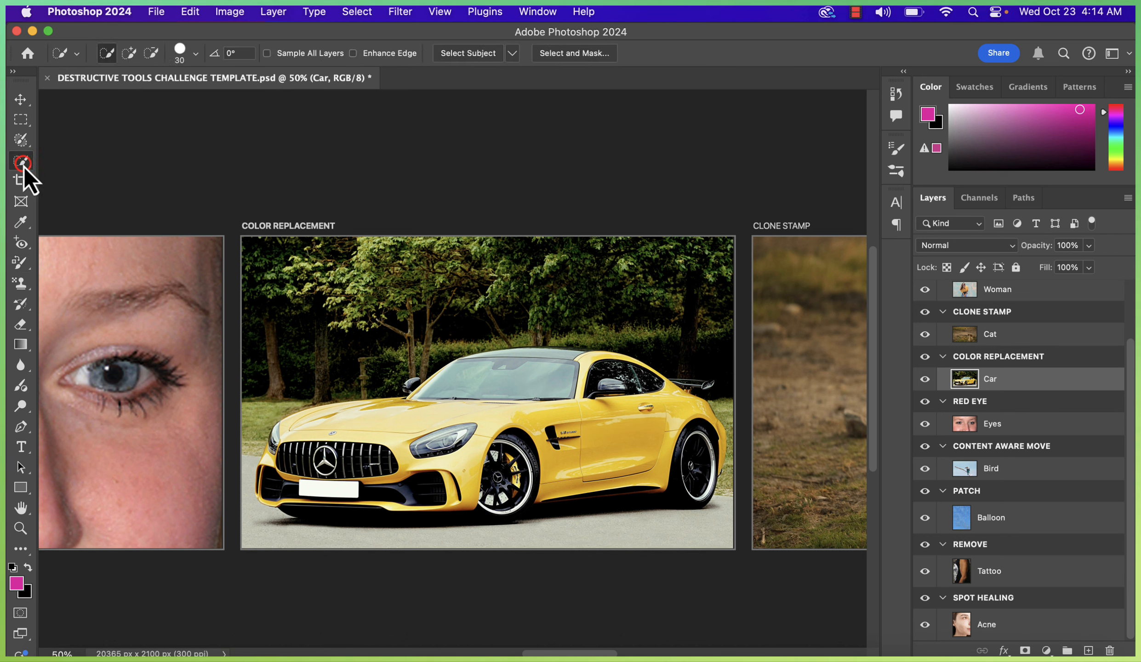
click(482, 54)
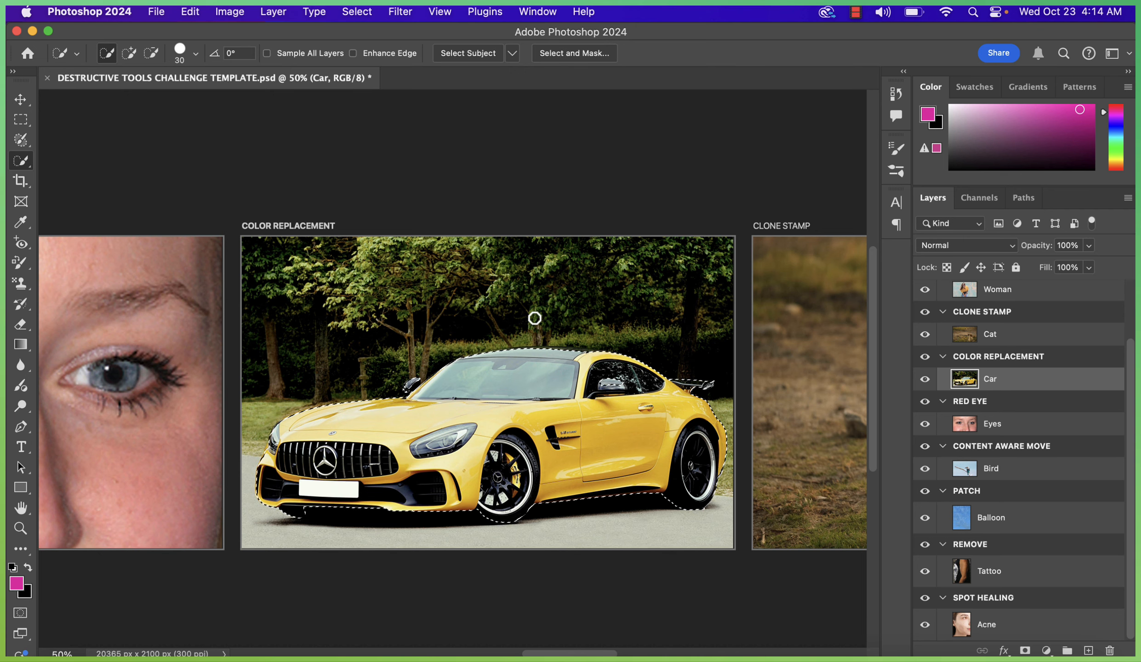
click(21, 264)
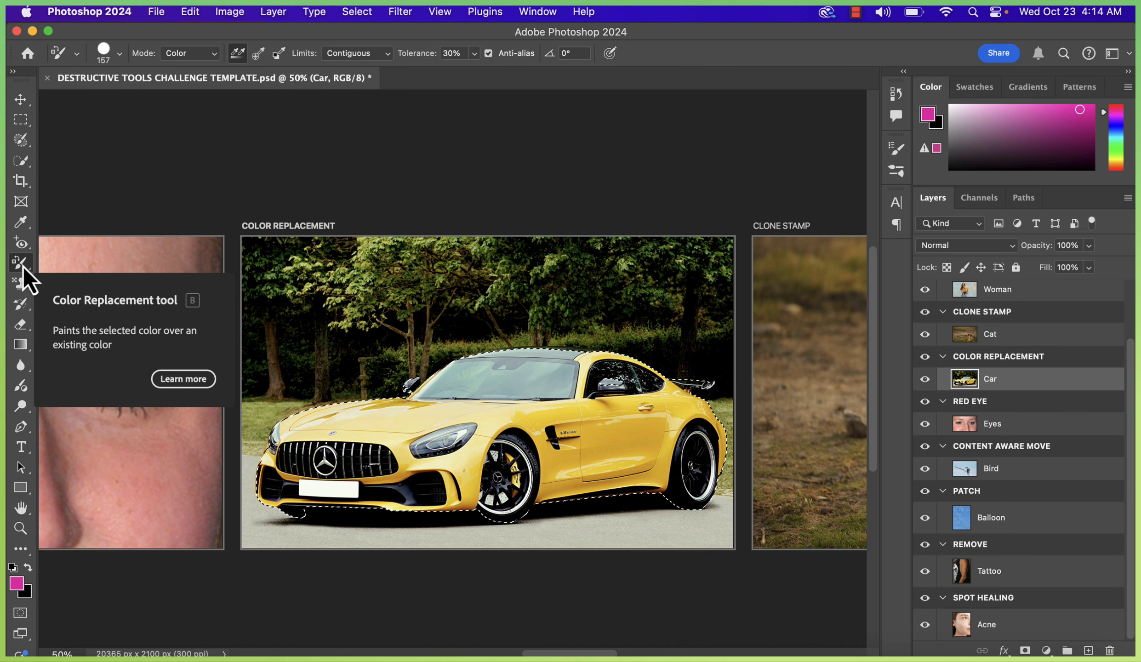
mouse_move(566, 500)
mouse_down()
mouse_move(635, 494)
mouse_move(568, 488)
mouse_move(645, 482)
mouse_move(660, 422)
mouse_move(624, 476)
mouse_move(643, 417)
mouse_move(596, 488)
mouse_move(613, 430)
mouse_move(590, 494)
mouse_move(588, 456)
mouse_move(582, 495)
mouse_move(559, 441)
mouse_move(576, 453)
mouse_move(562, 408)
mouse_move(584, 455)
mouse_move(622, 432)
mouse_up()
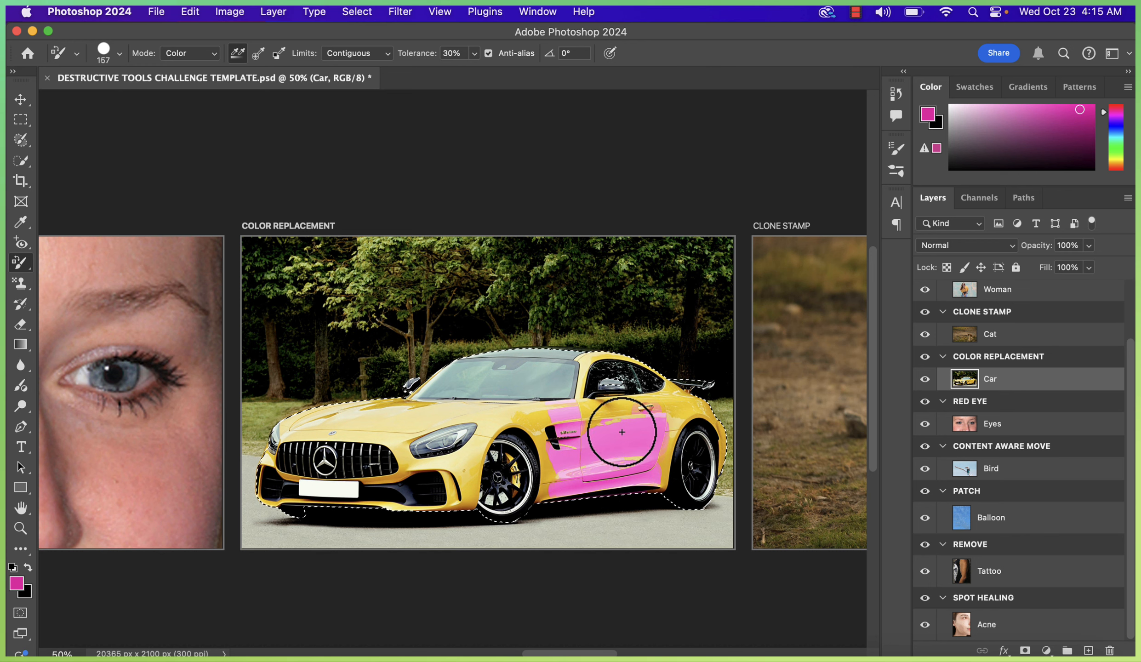
mouse_move(702, 402)
mouse_down()
mouse_move(739, 398)
mouse_move(699, 404)
mouse_move(686, 385)
mouse_move(666, 406)
mouse_move(673, 395)
mouse_move(612, 413)
mouse_up()
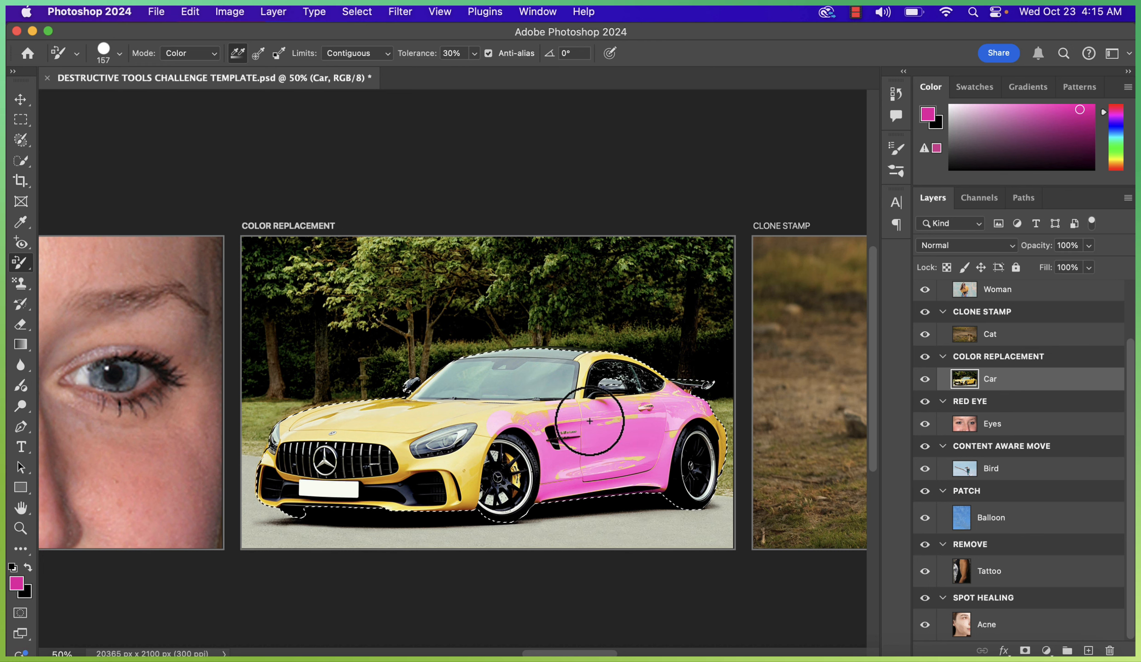
drag(568, 416, 532, 415)
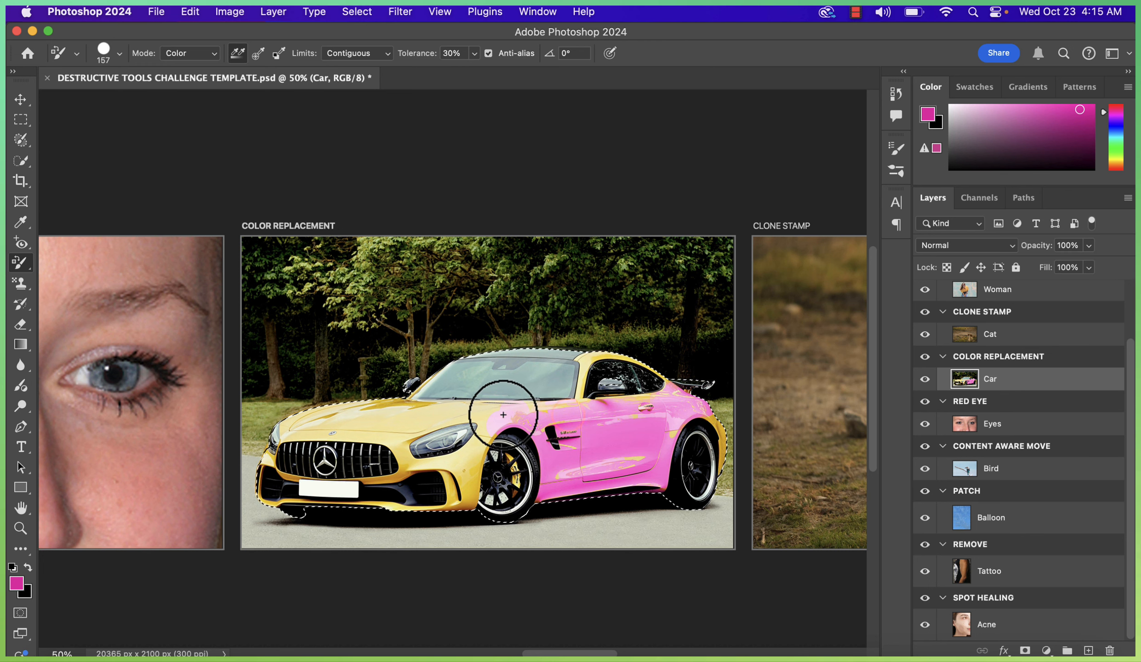
drag(459, 412, 392, 407)
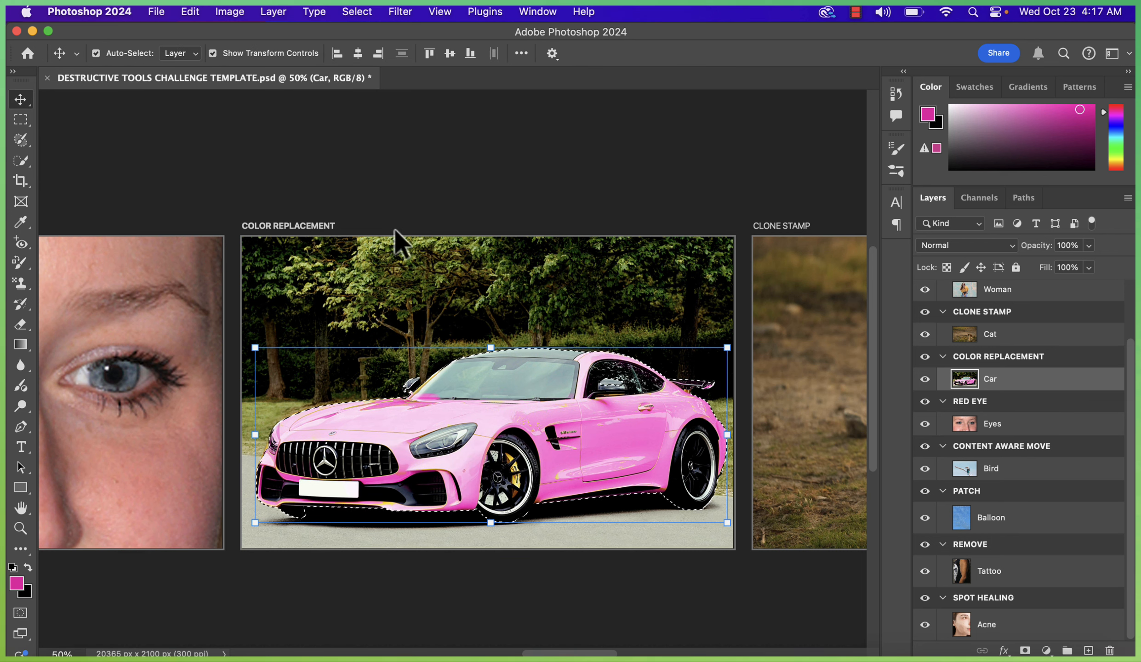
key(super+d)
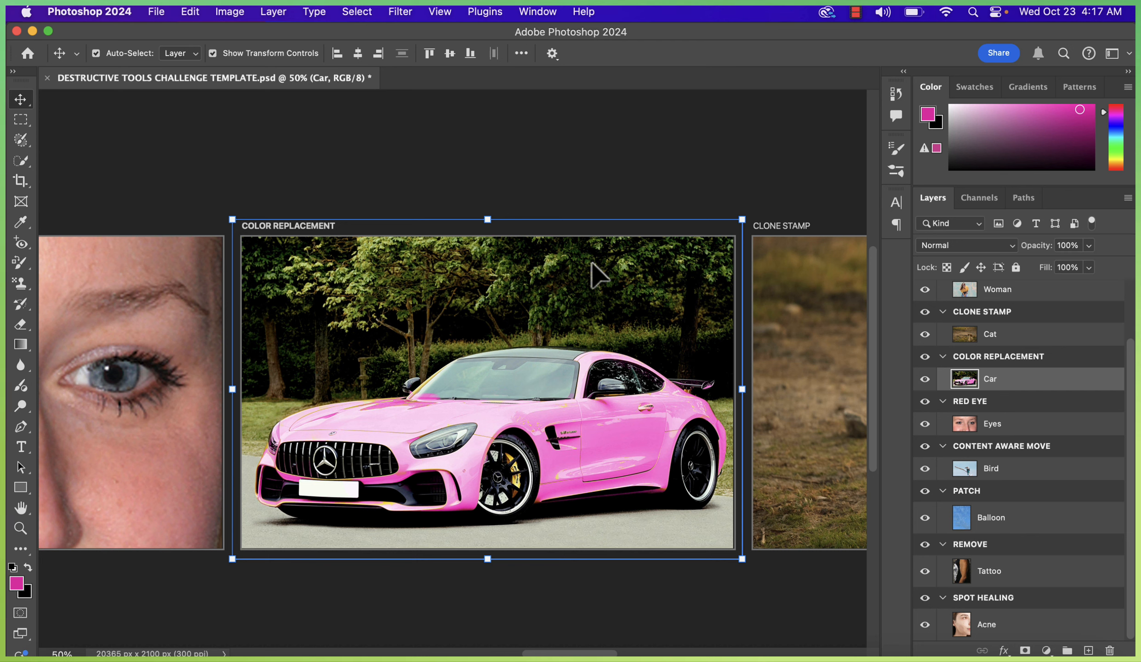
Step: For the Cat layer on the Clone Stamp artboard, set up the Clone Stamp tool with a brush size of 332 px
click(21, 507)
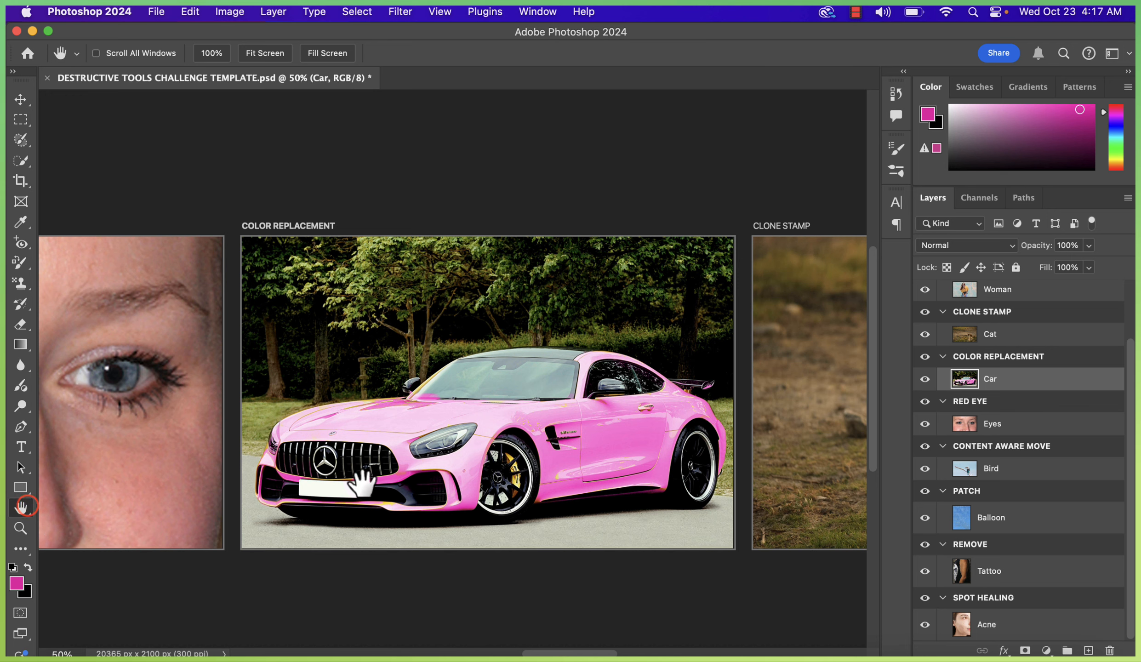
drag(607, 441, 292, 438)
mouse_move(515, 416)
mouse_down()
mouse_move(395, 420)
mouse_move(387, 451)
mouse_up()
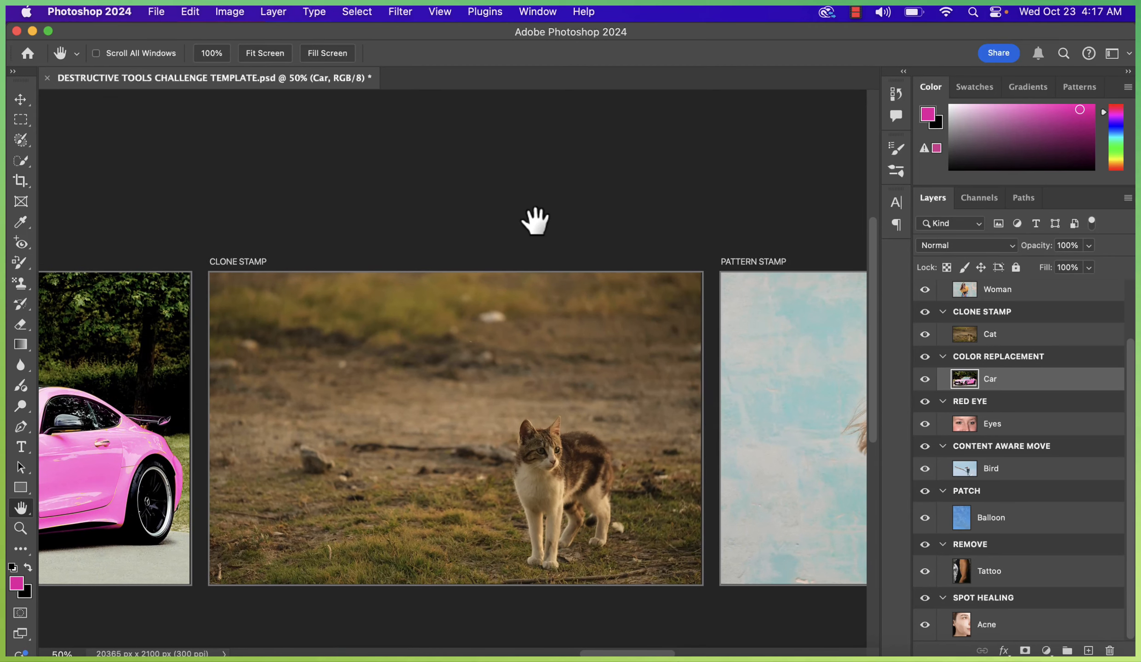
click(1013, 331)
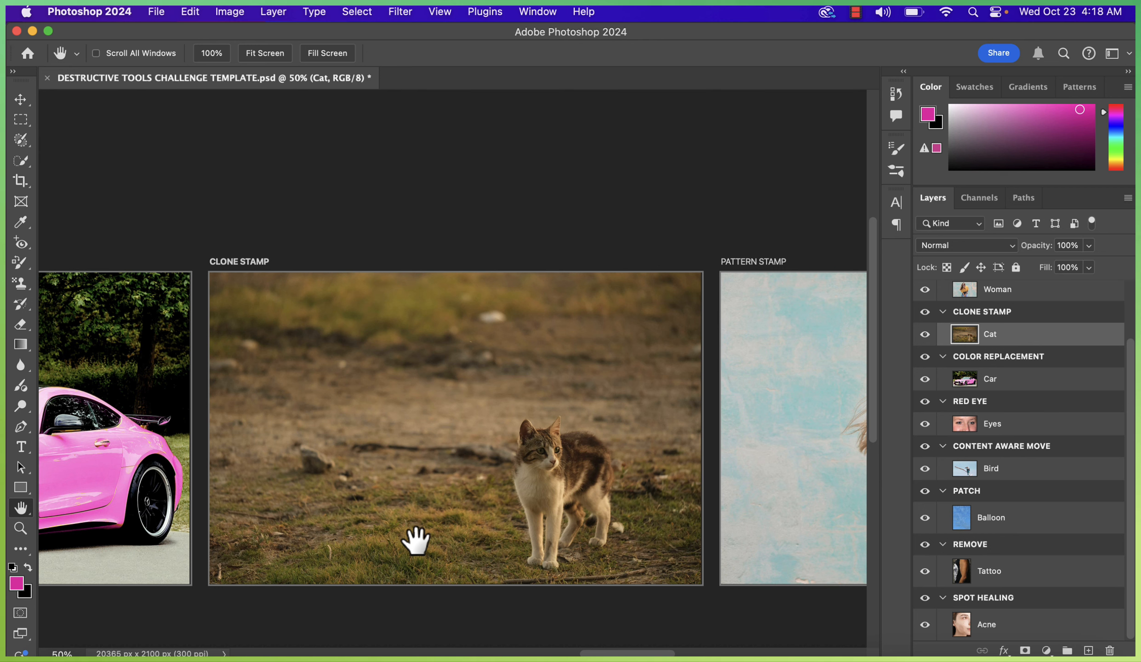
click(22, 264)
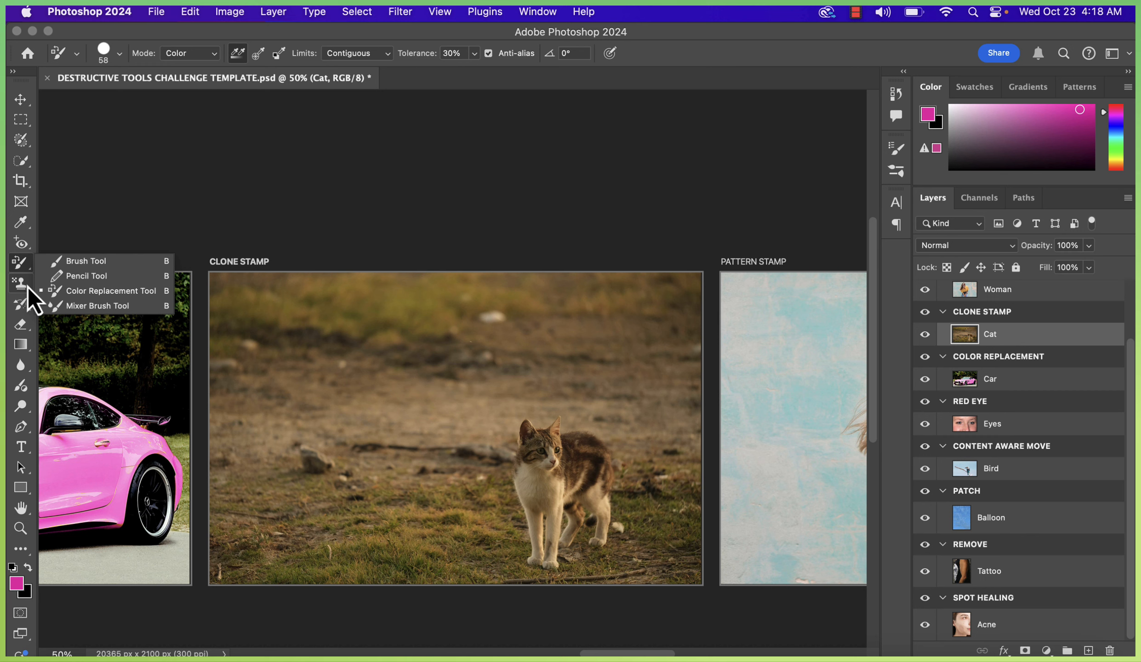
click(27, 286)
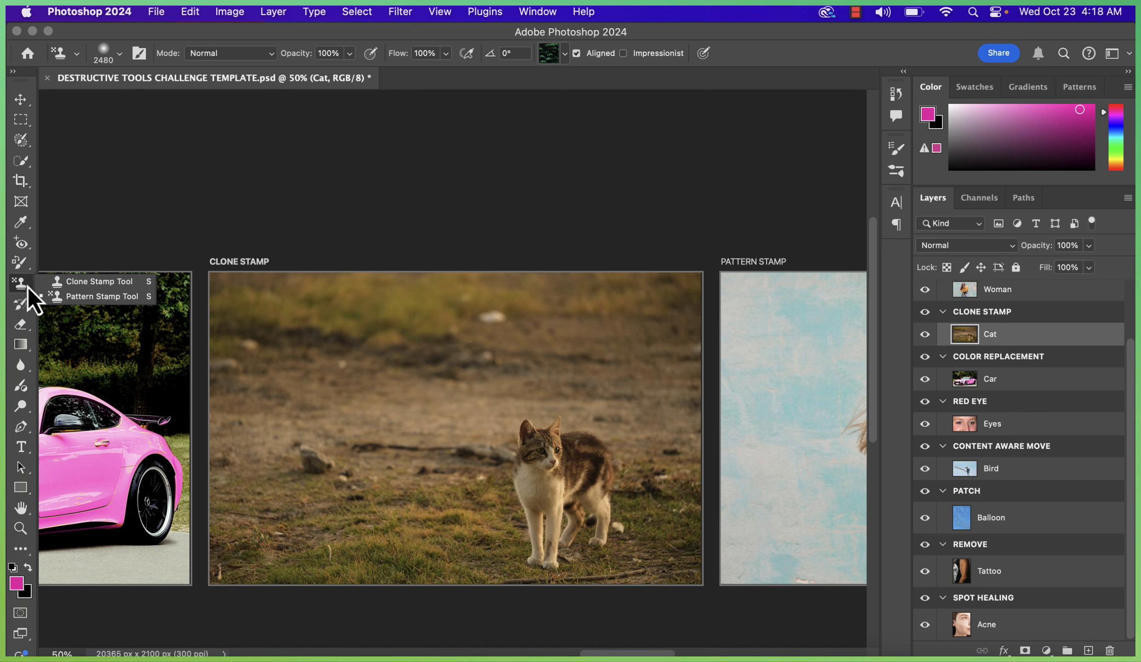
click(69, 285)
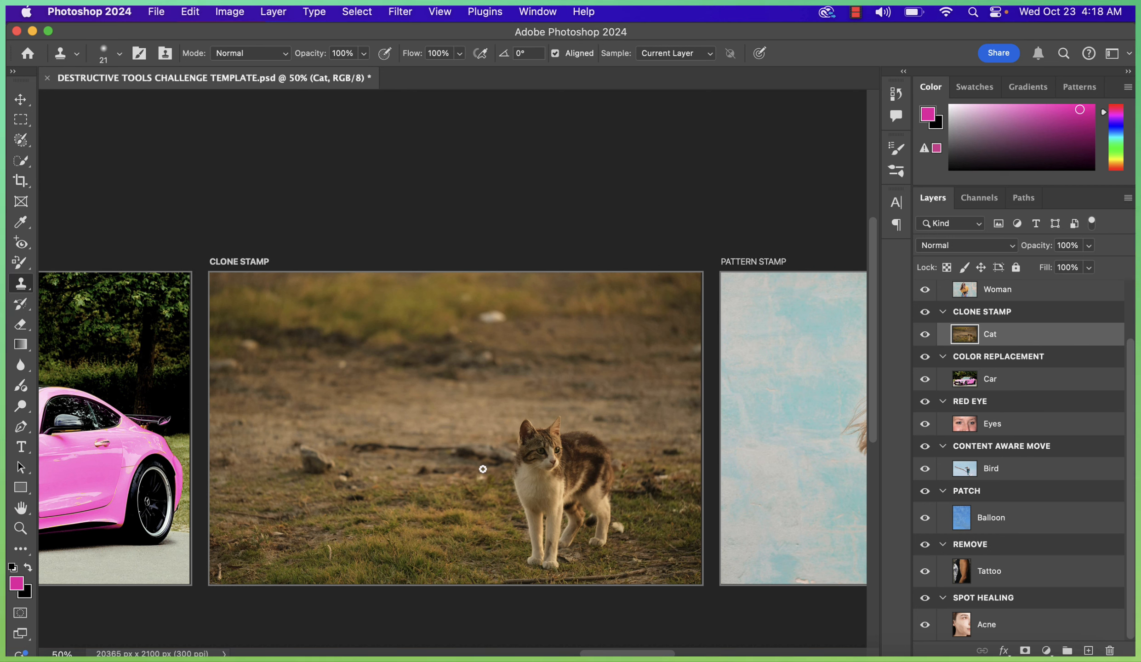
click(120, 54)
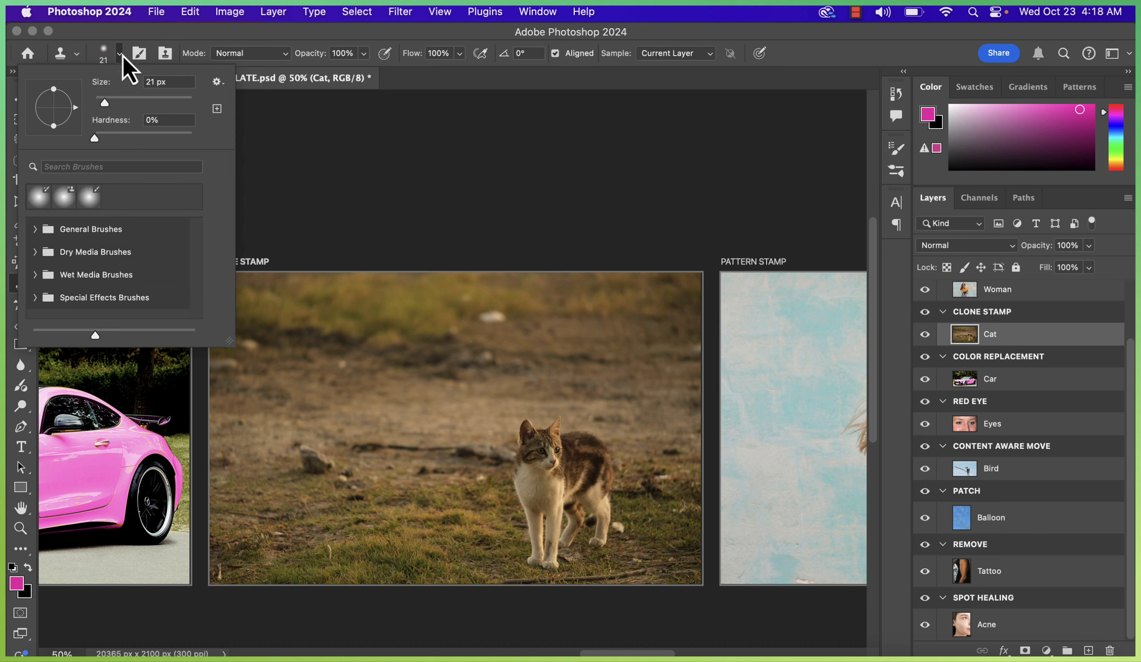
click(168, 102)
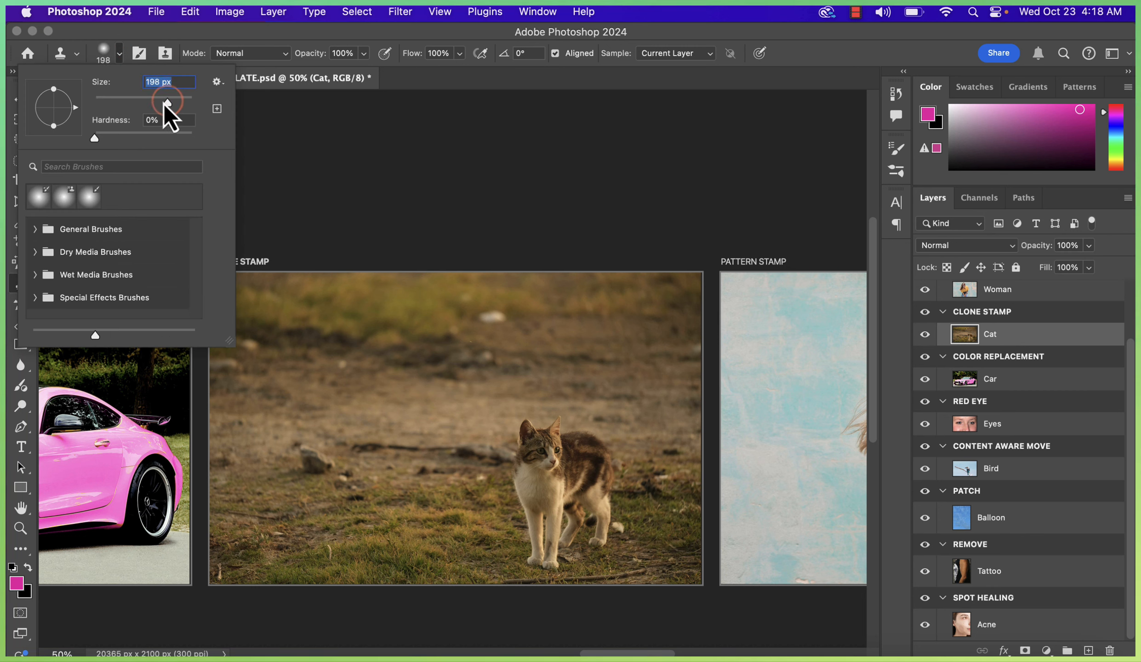
click(177, 103)
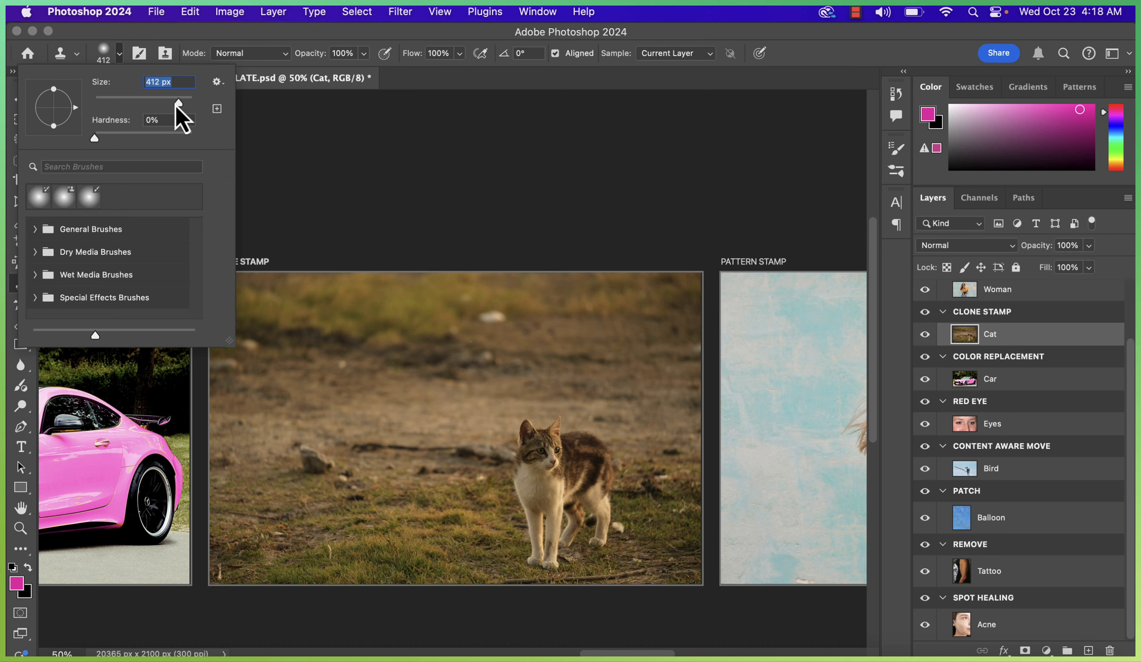
click(175, 103)
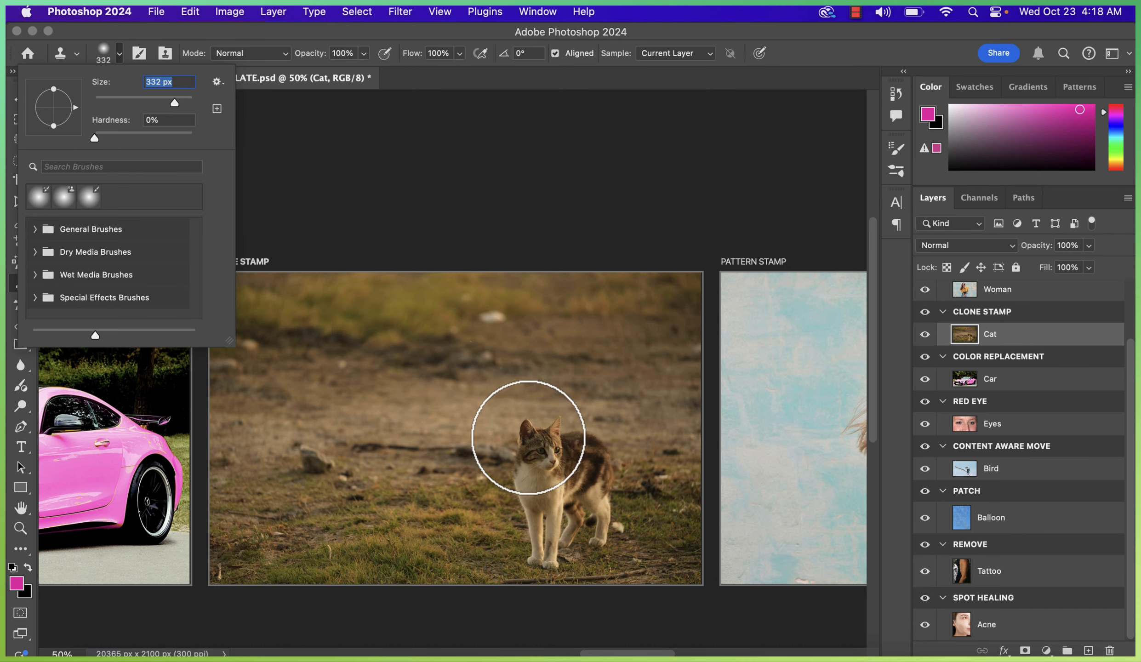
Step: Sample the cat as the clone source and paint copies of it at the upper left, upper right and lower middle of the photo
click(528, 437)
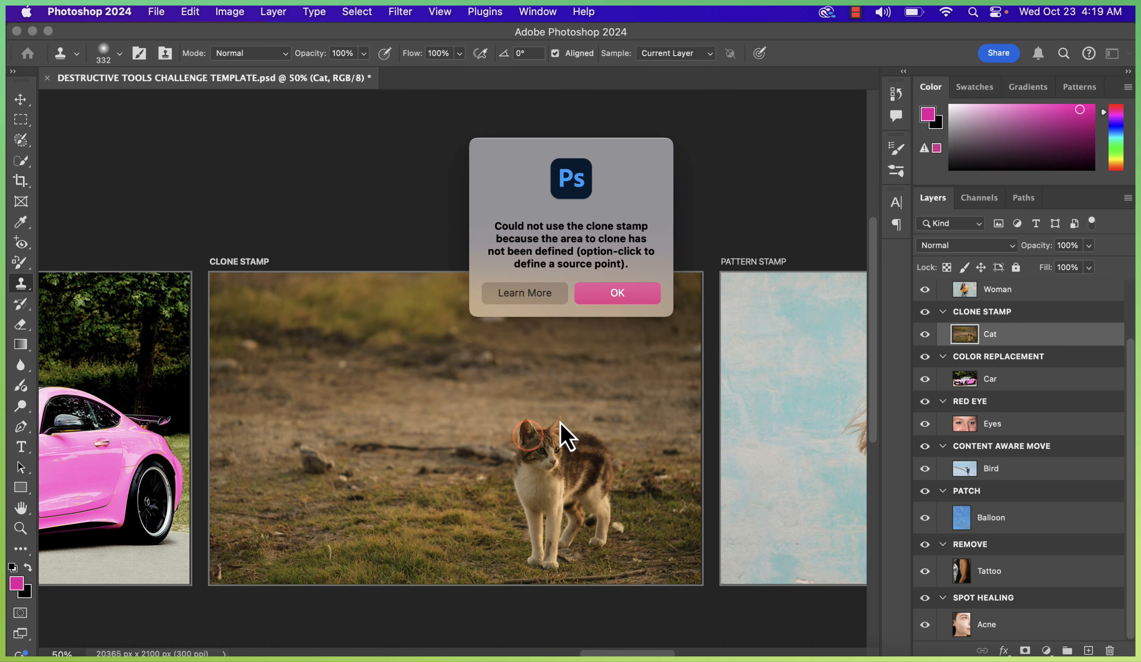
click(615, 294)
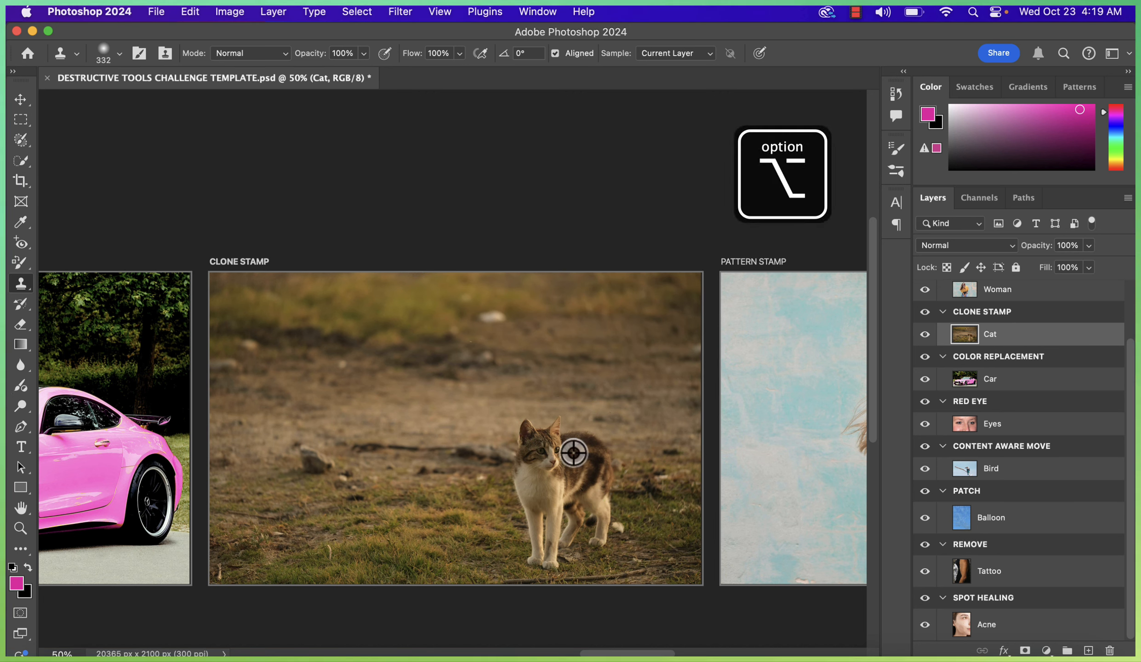
alt+click(523, 406)
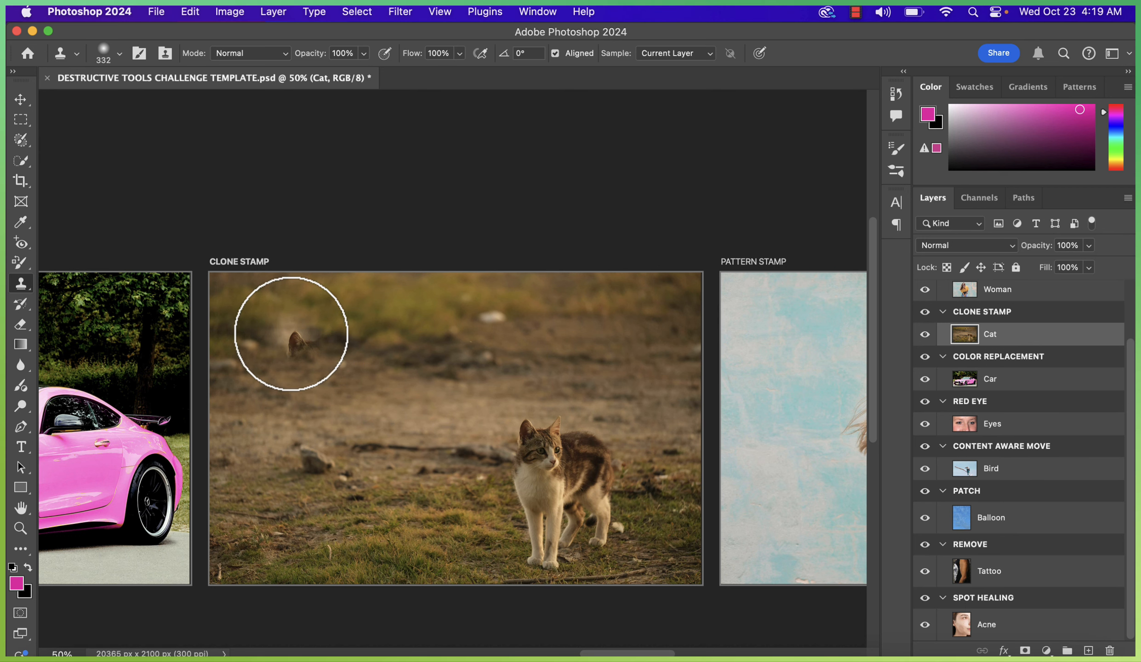
mouse_move(288, 334)
mouse_down()
mouse_move(303, 373)
mouse_move(331, 338)
mouse_move(328, 380)
mouse_move(370, 356)
mouse_move(366, 402)
mouse_move(388, 378)
mouse_move(393, 406)
mouse_move(400, 398)
mouse_move(347, 446)
mouse_move(326, 410)
mouse_move(309, 430)
mouse_move(302, 411)
mouse_move(304, 448)
mouse_move(311, 361)
mouse_move(371, 438)
mouse_move(373, 416)
mouse_move(374, 454)
mouse_move(309, 363)
mouse_move(400, 335)
mouse_move(401, 449)
mouse_move(436, 368)
mouse_move(413, 495)
mouse_move(406, 460)
mouse_move(434, 409)
mouse_move(422, 400)
mouse_move(487, 396)
mouse_move(421, 401)
mouse_move(498, 406)
mouse_move(451, 366)
mouse_move(483, 375)
mouse_move(453, 454)
mouse_move(418, 485)
mouse_up()
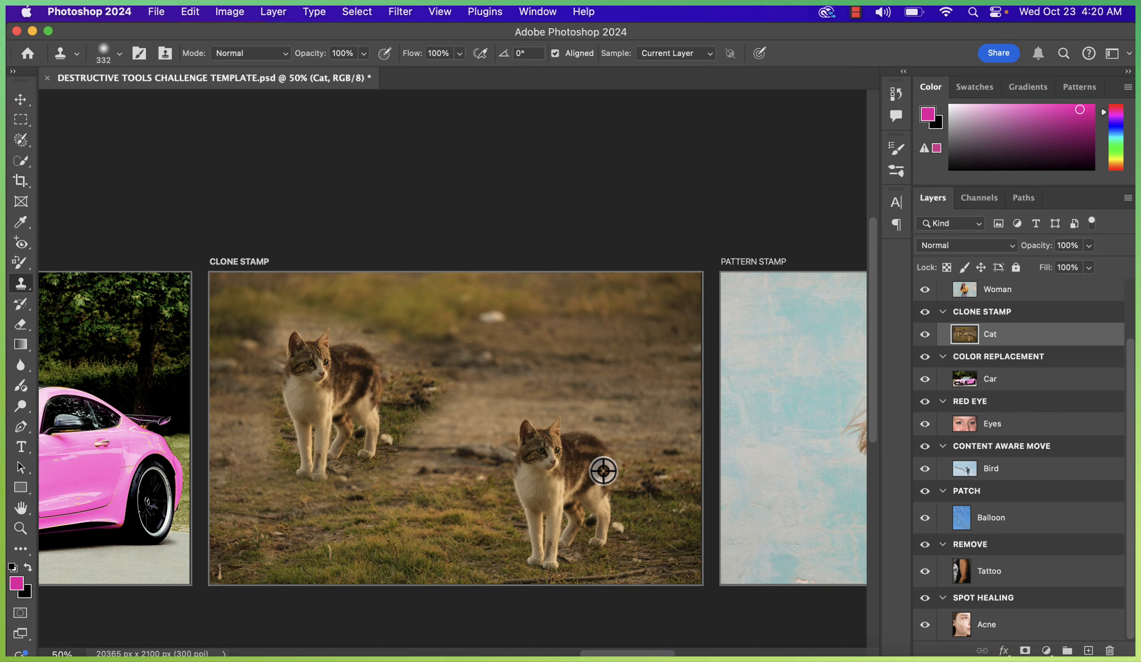
alt+click(524, 420)
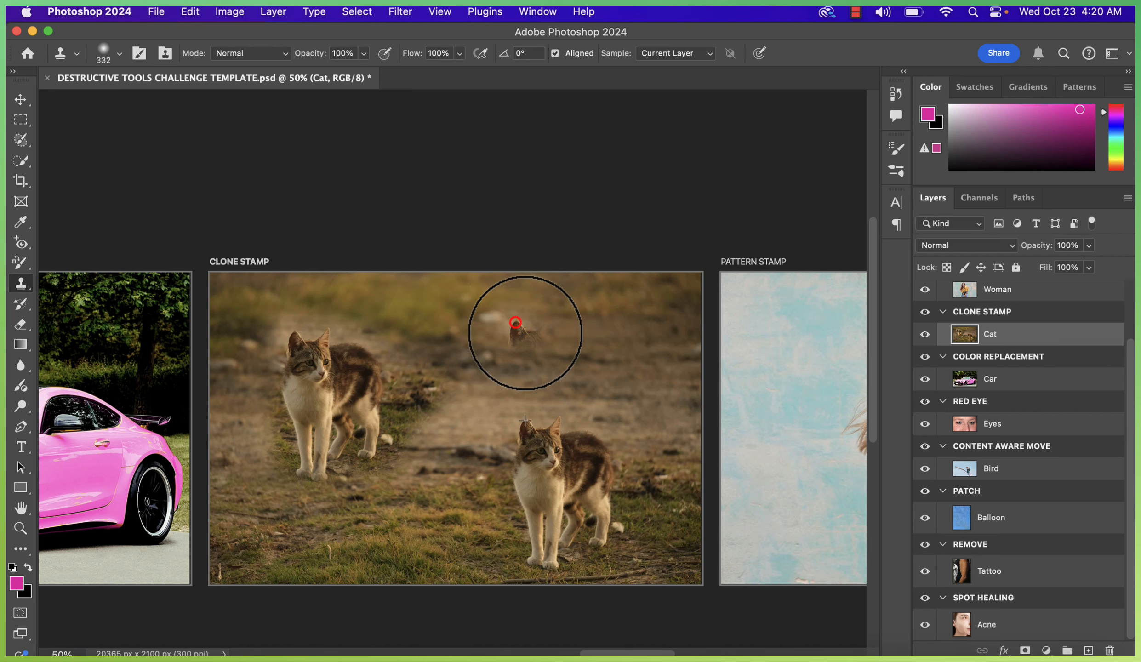
mouse_move(524, 333)
mouse_down()
mouse_move(556, 346)
mouse_move(613, 321)
mouse_move(605, 349)
mouse_move(504, 364)
mouse_move(491, 428)
mouse_move(527, 388)
mouse_move(588, 403)
mouse_up()
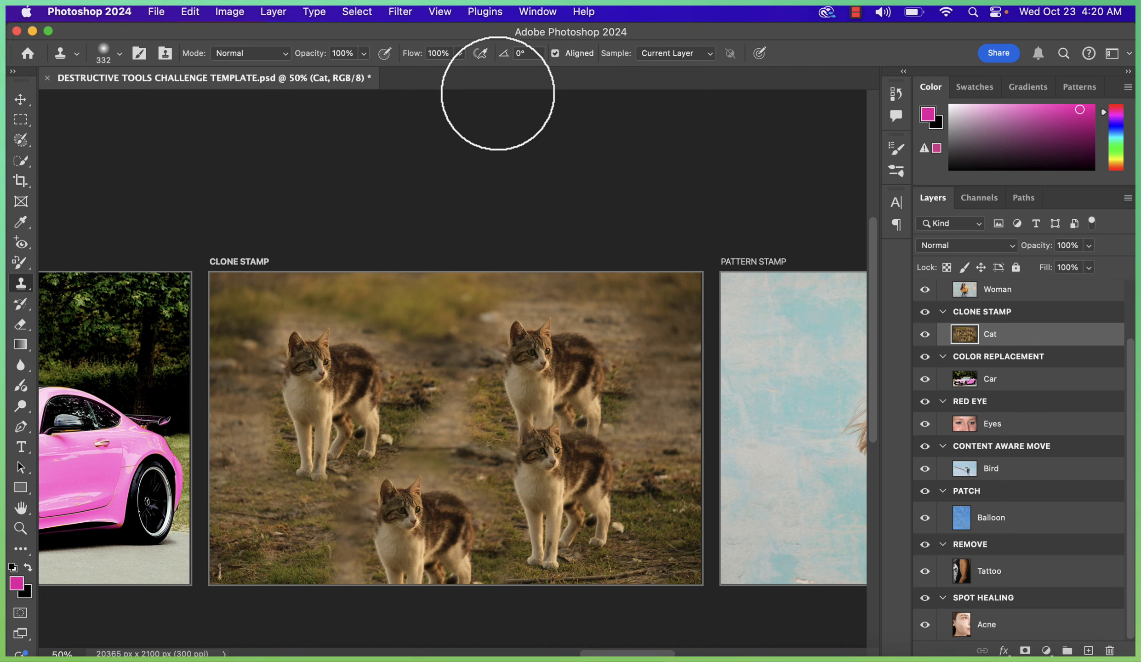
Step: On the Woman layer of the Pattern Stamp artboard, select the woman with Select Subject
click(21, 508)
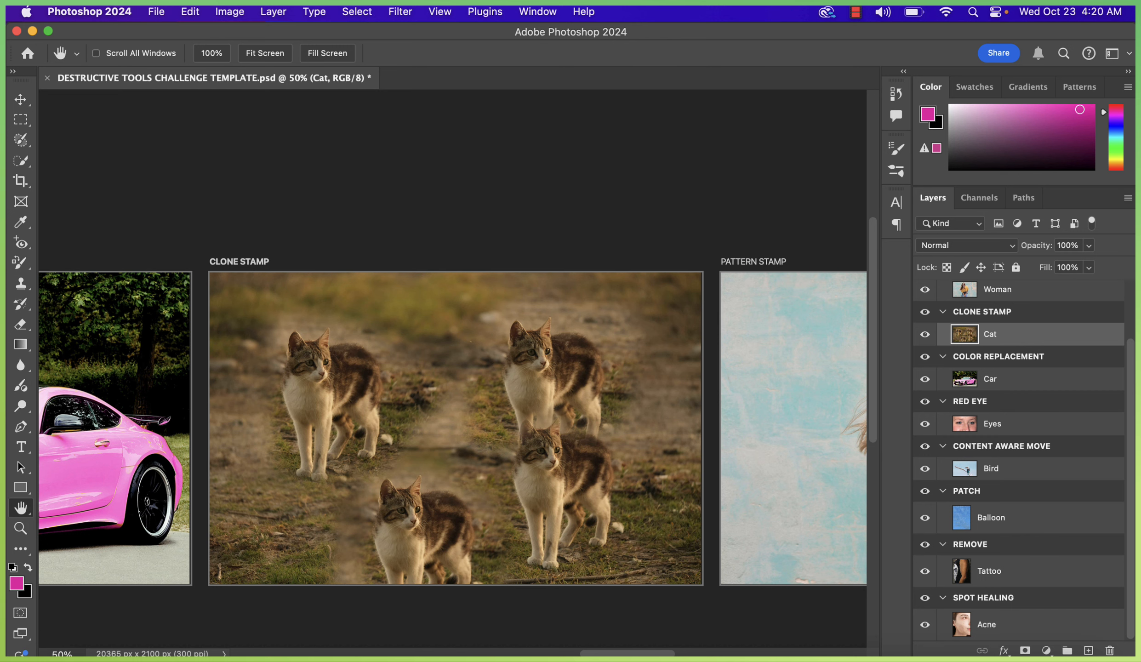
drag(814, 432, 420, 461)
mouse_move(626, 498)
mouse_down()
mouse_move(561, 473)
mouse_move(529, 417)
mouse_up()
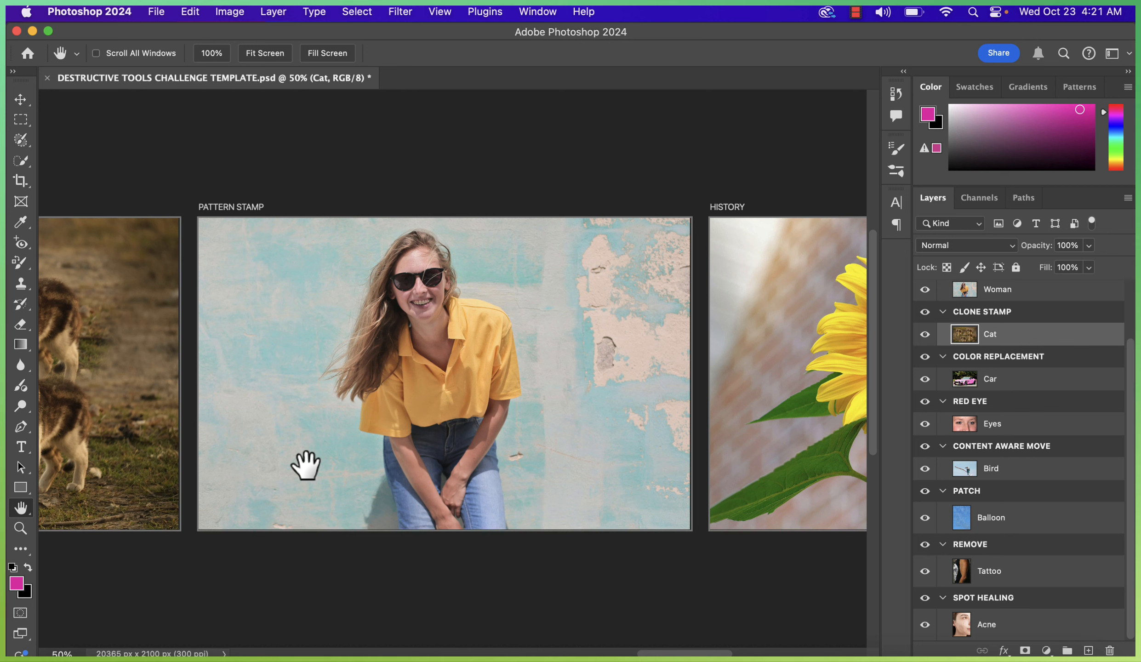
scroll(1126, 506, up, 3)
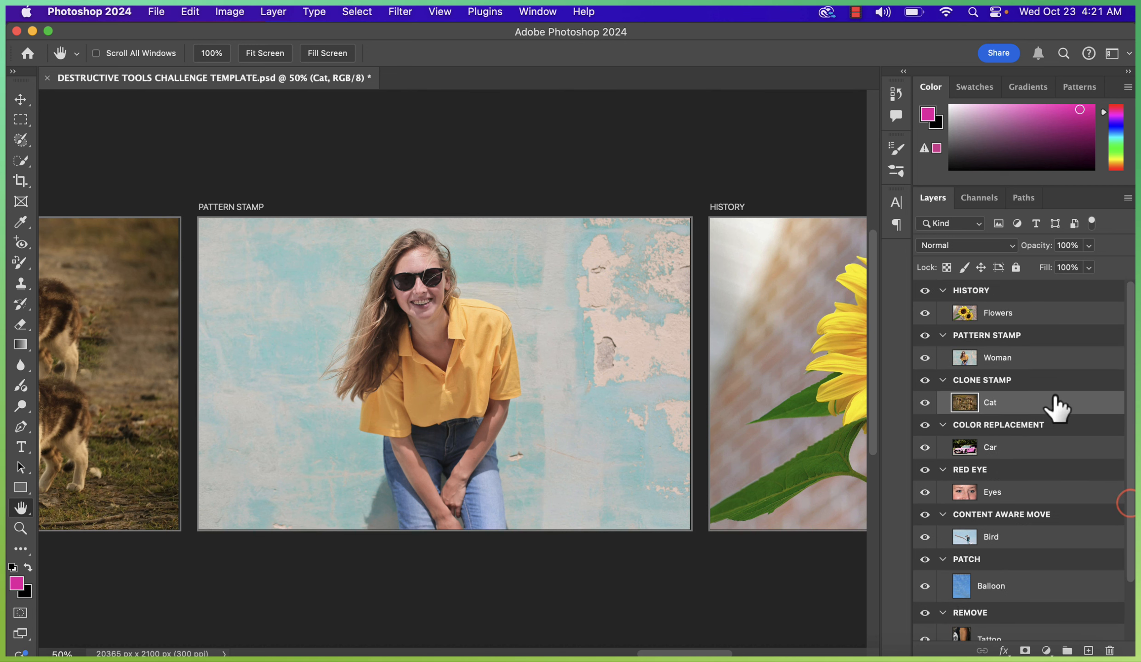
click(1025, 361)
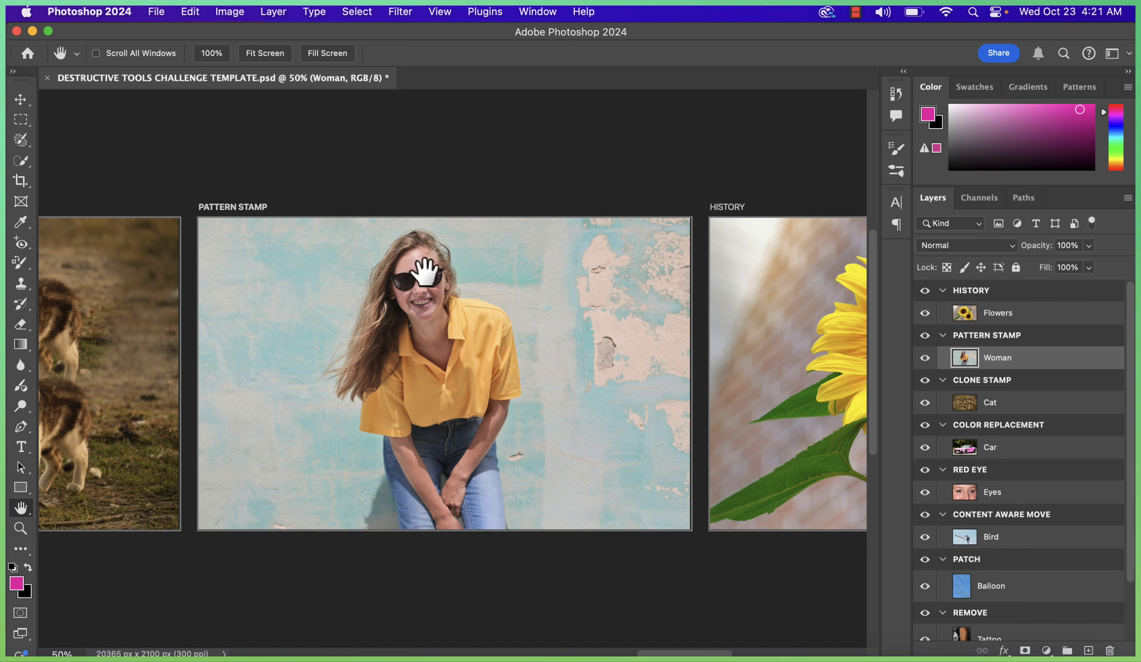
click(21, 162)
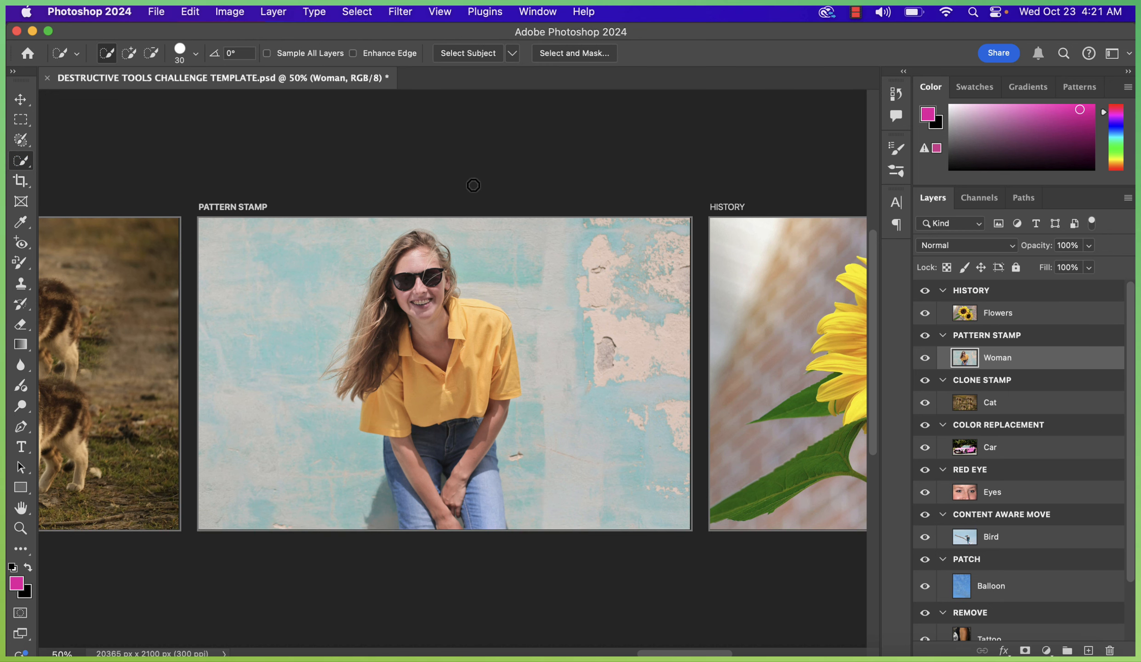
click(476, 53)
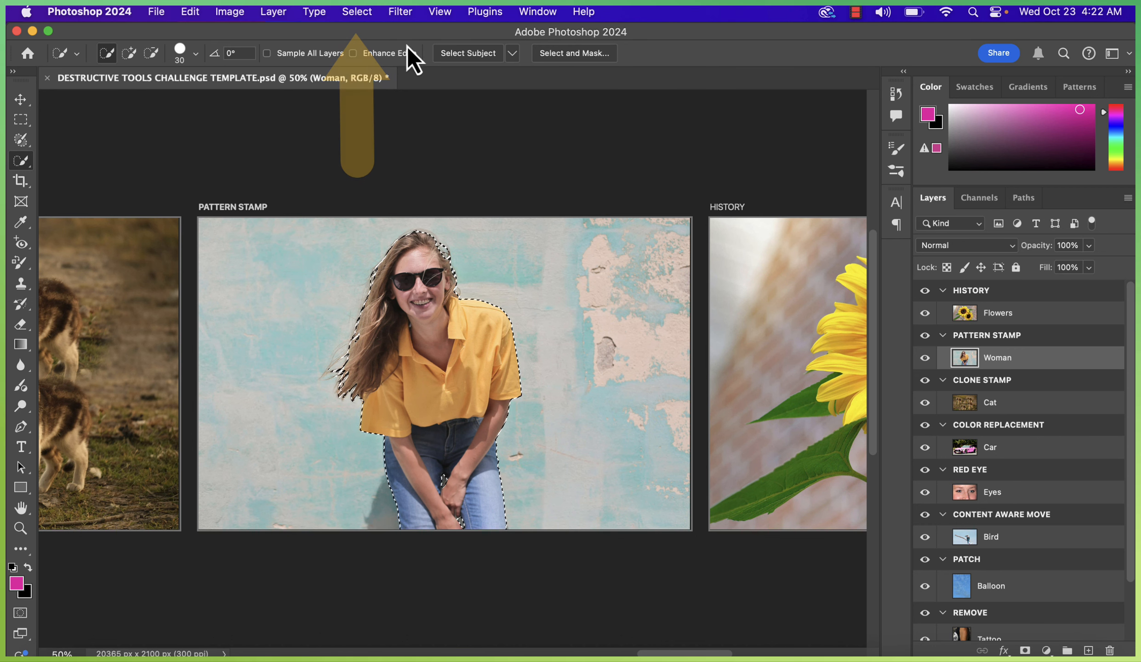
Step: Invert the selection to target the background around the woman
click(369, 14)
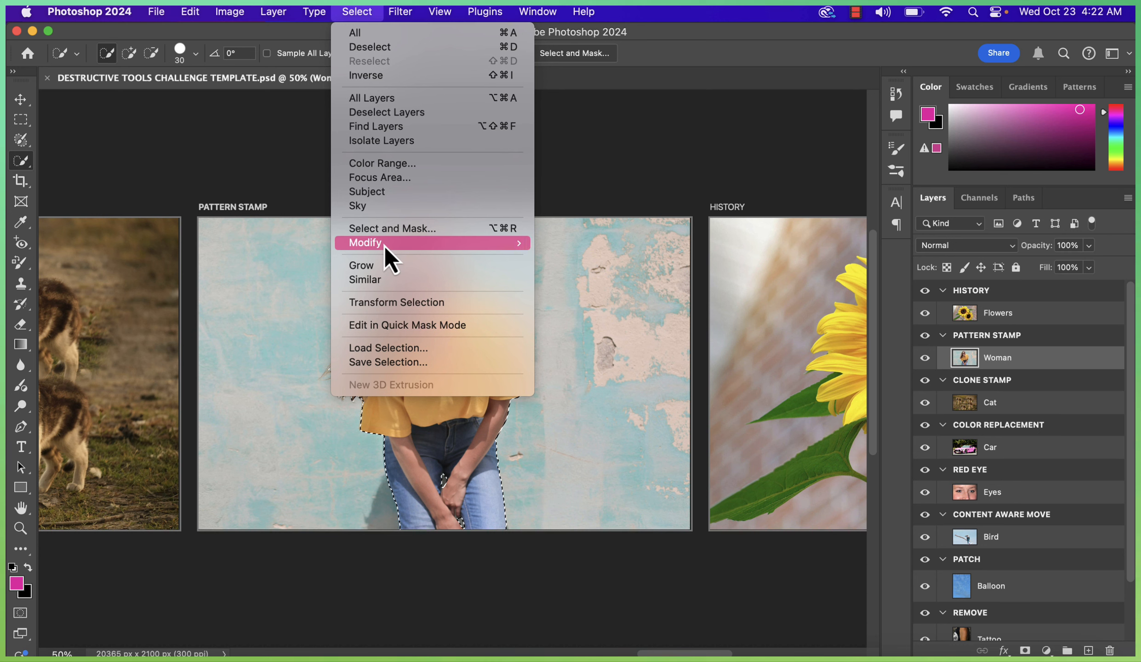
mouse_move(385, 245)
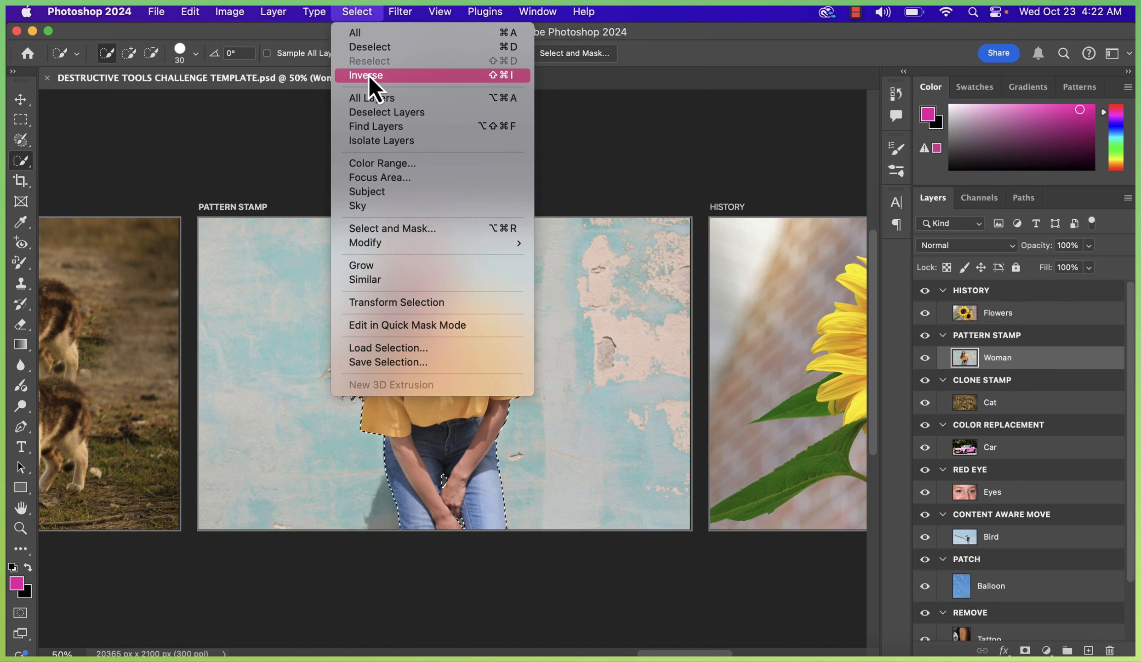
click(369, 75)
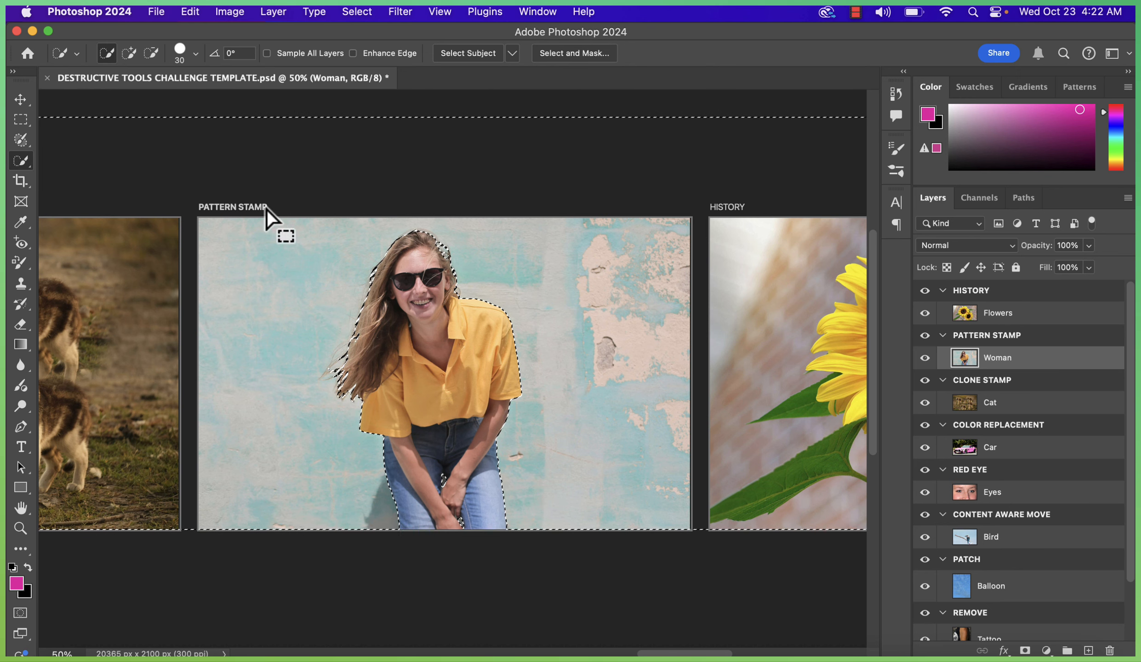
Step: Switch to the Pattern Stamp tool and reduce its brush size to 380 px
click(21, 305)
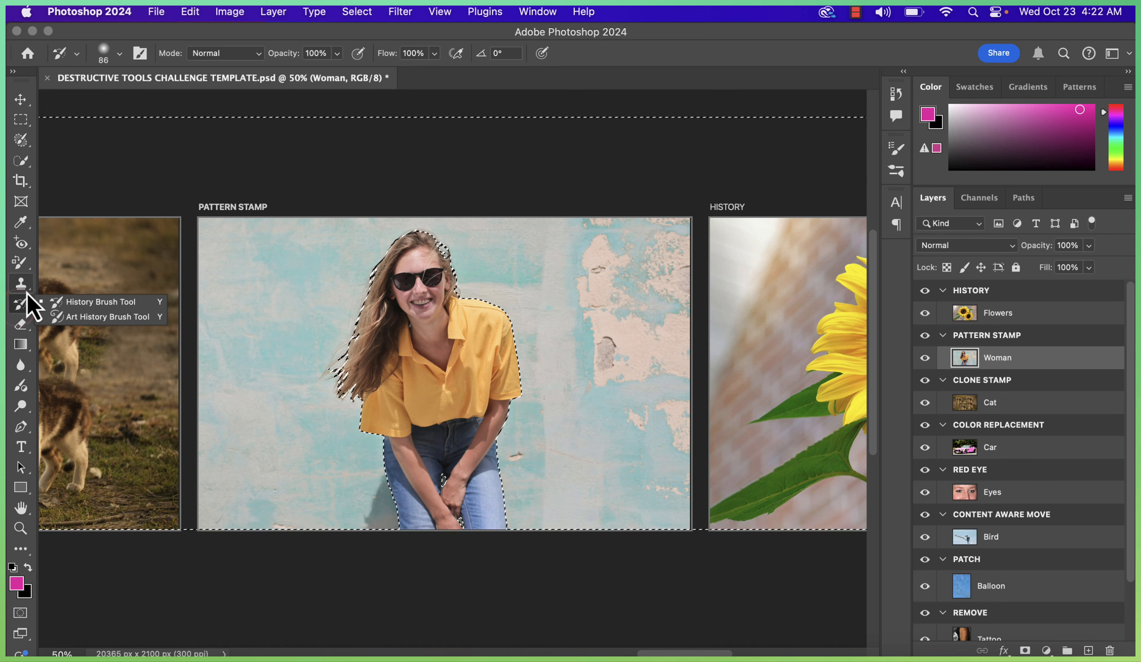
click(26, 292)
click(27, 292)
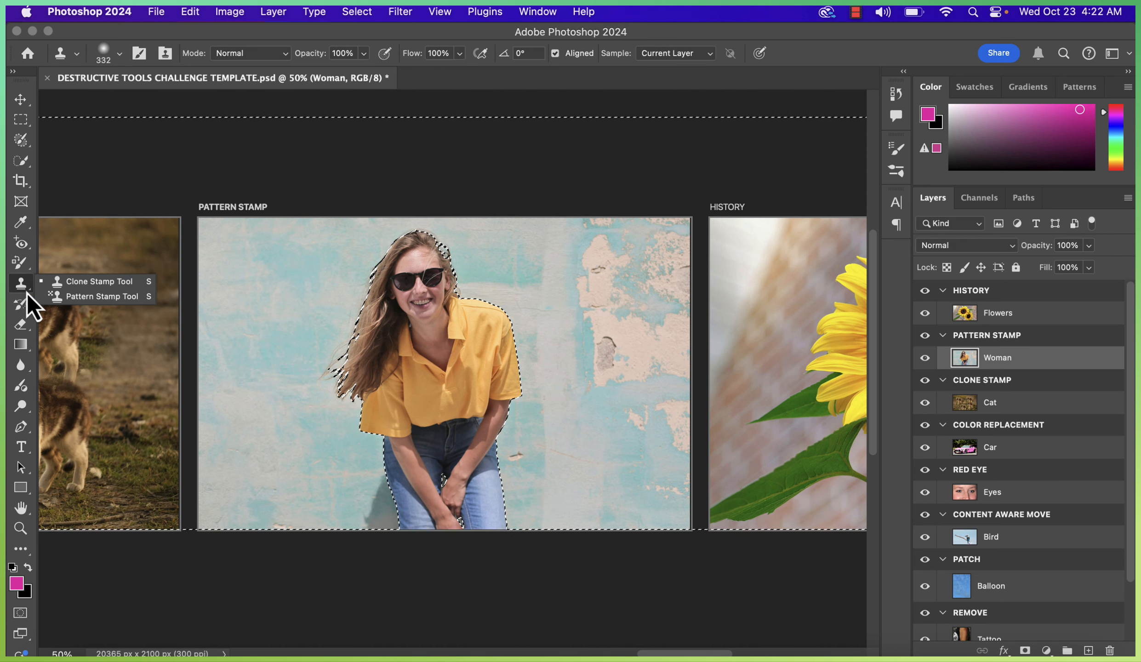
click(87, 298)
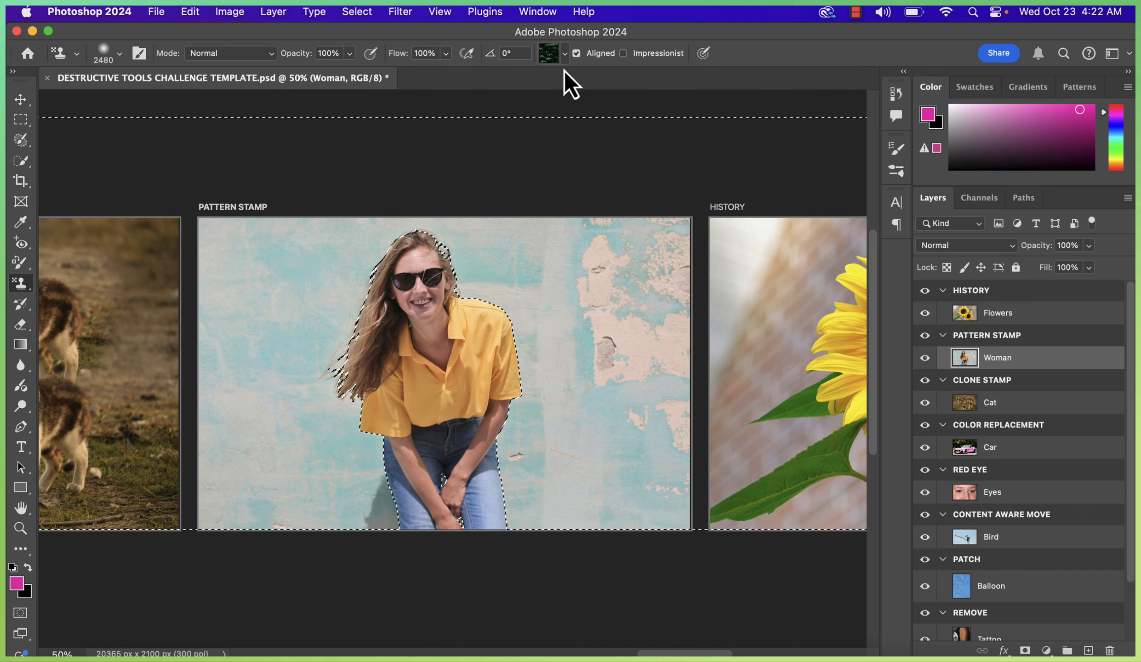
click(119, 54)
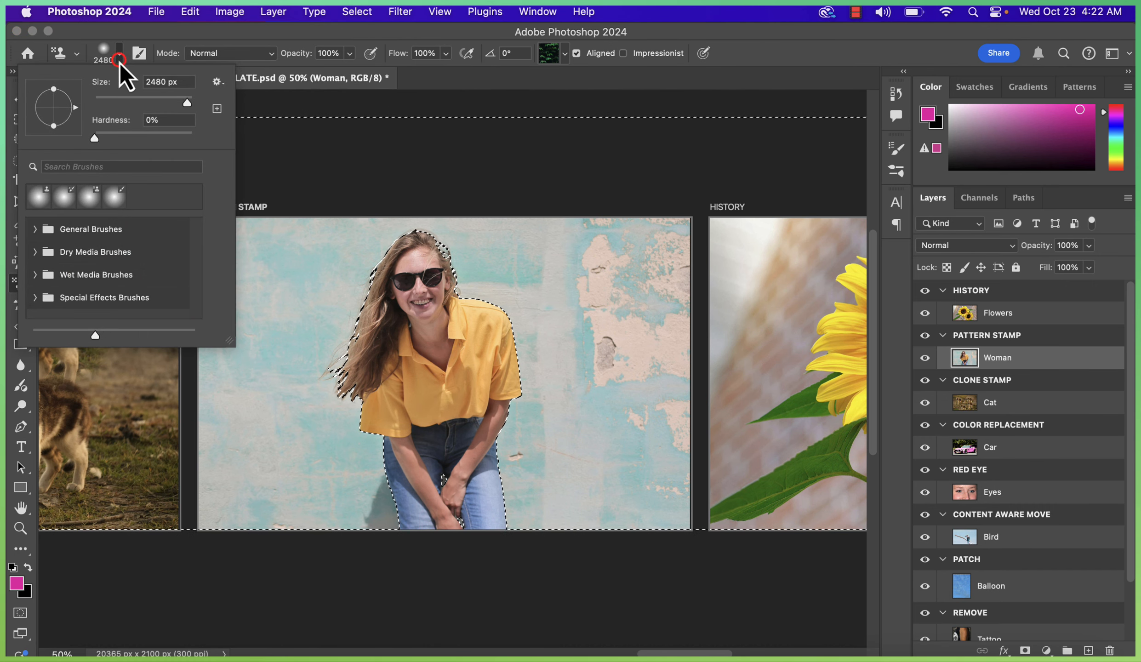
drag(184, 102, 133, 103)
Step: Browse the available pattern groups and try each of the four Trees patterns for the stamp
click(549, 54)
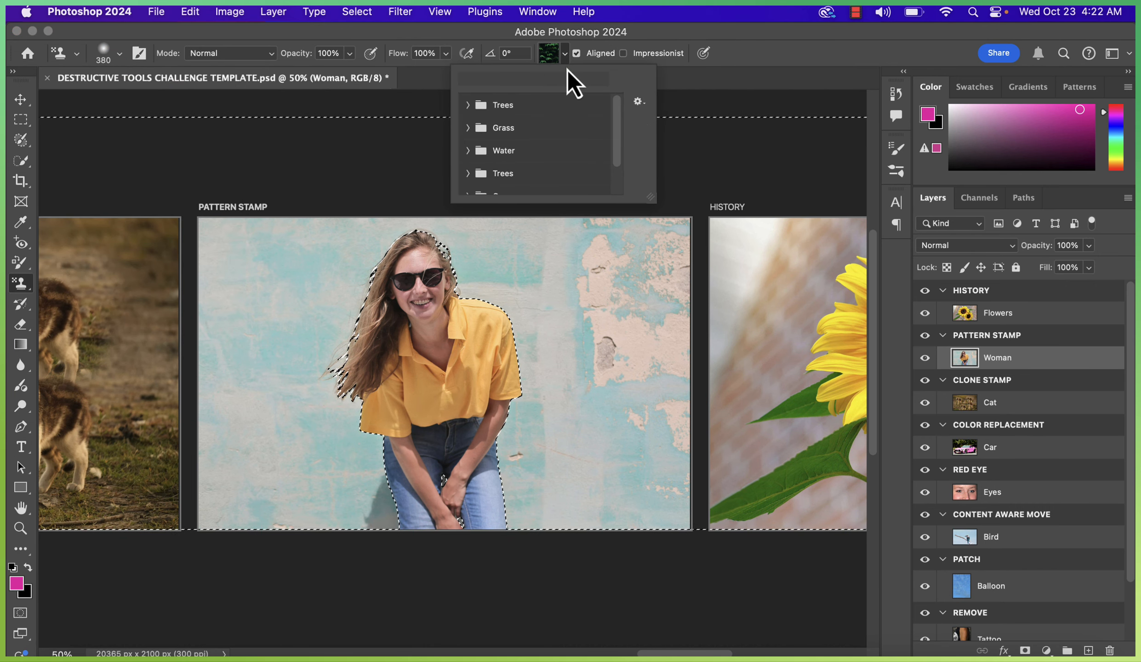
drag(615, 108, 621, 180)
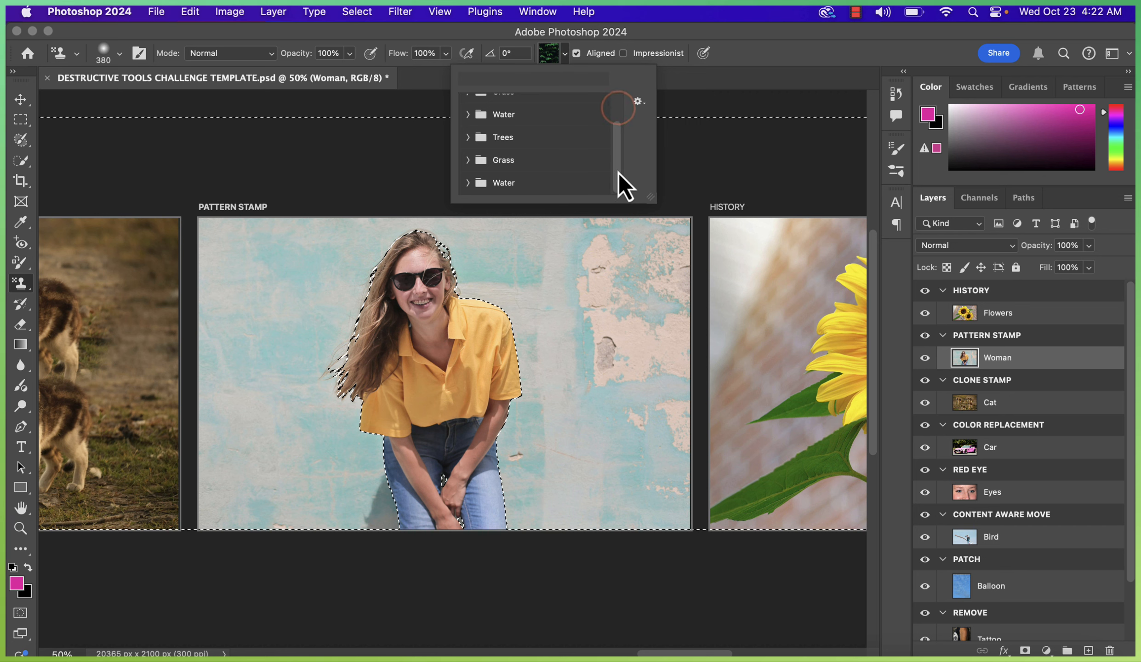
drag(619, 139, 618, 107)
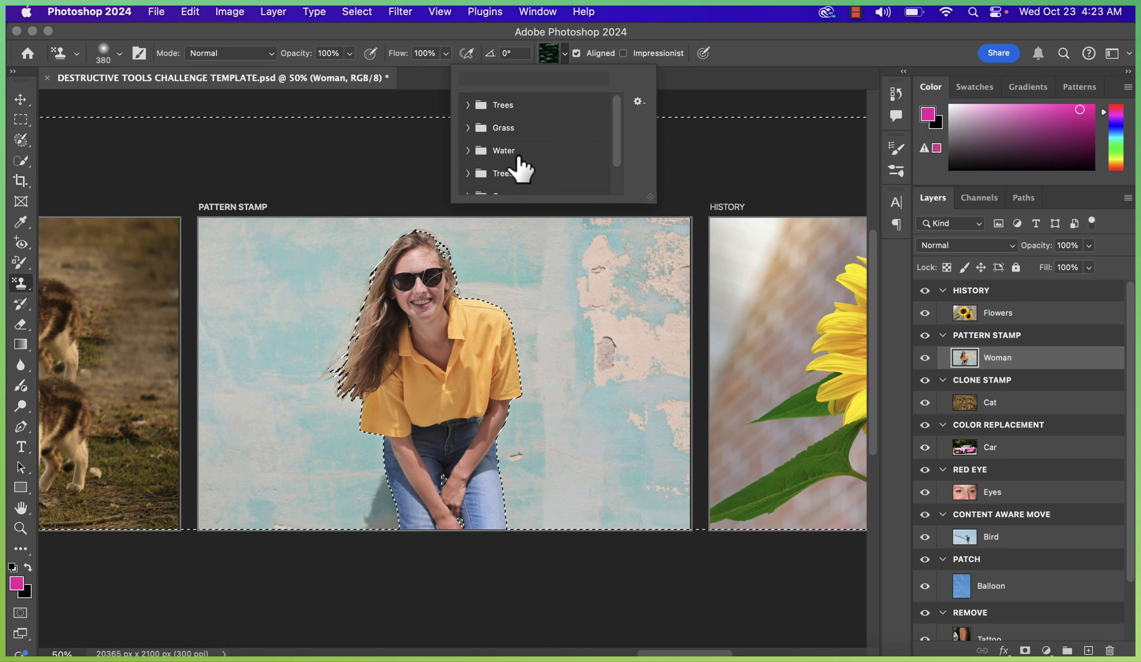
click(468, 105)
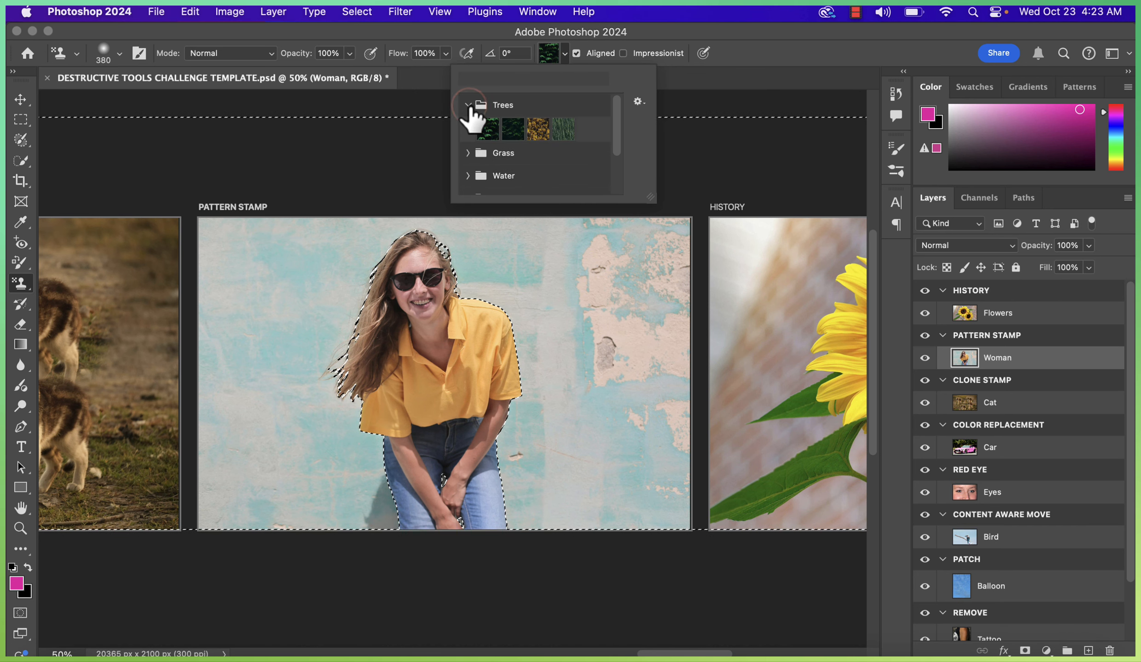
click(486, 129)
click(512, 129)
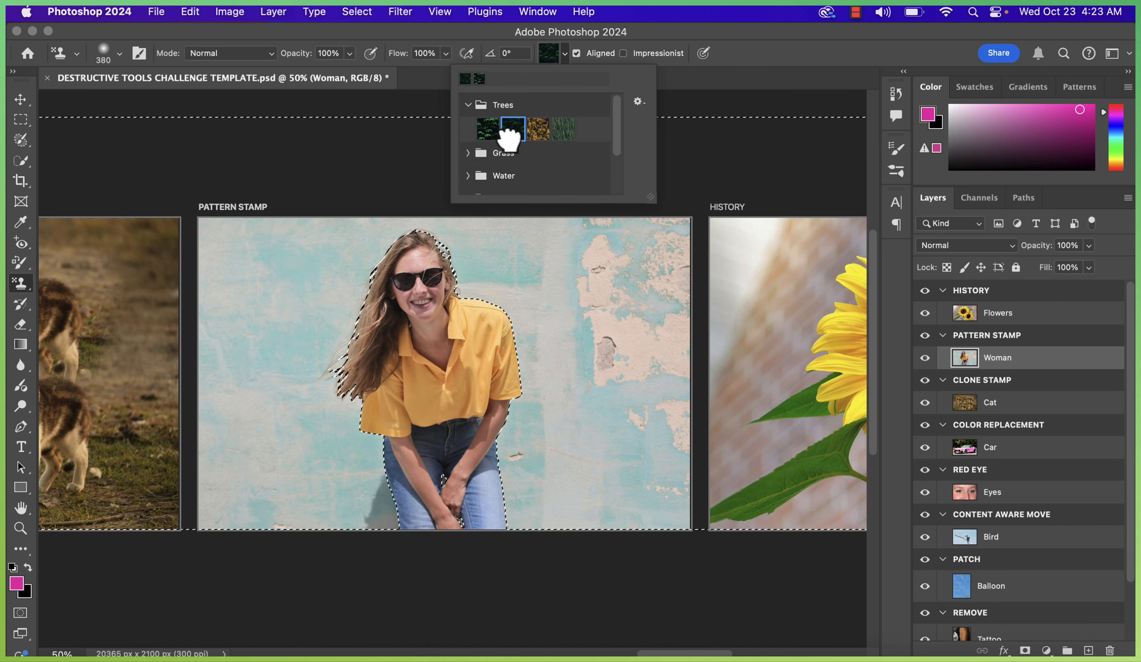
click(536, 131)
click(562, 130)
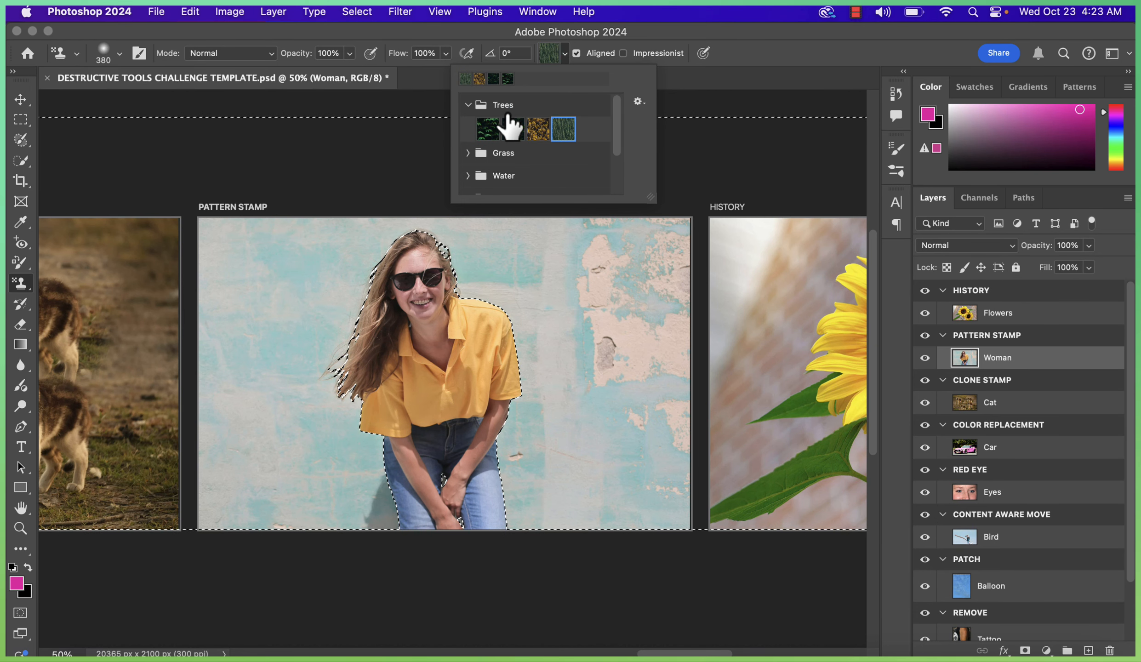
Step: Expand the Grass and Water pattern groups and try the pale green and light blue Water patterns
click(468, 152)
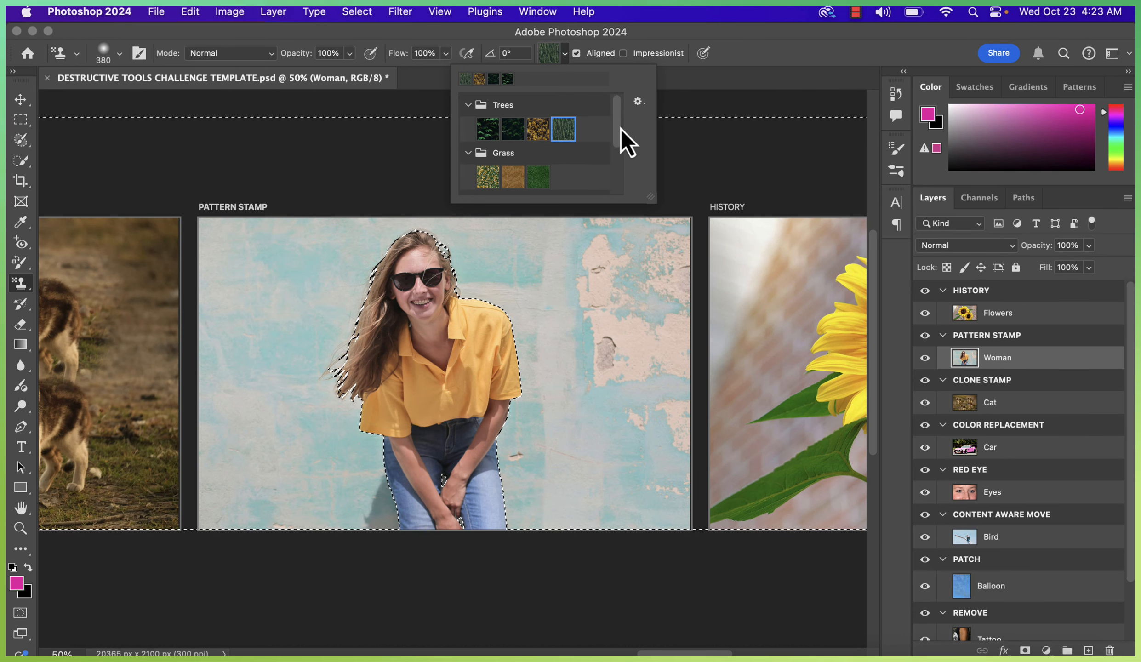
drag(619, 127, 618, 154)
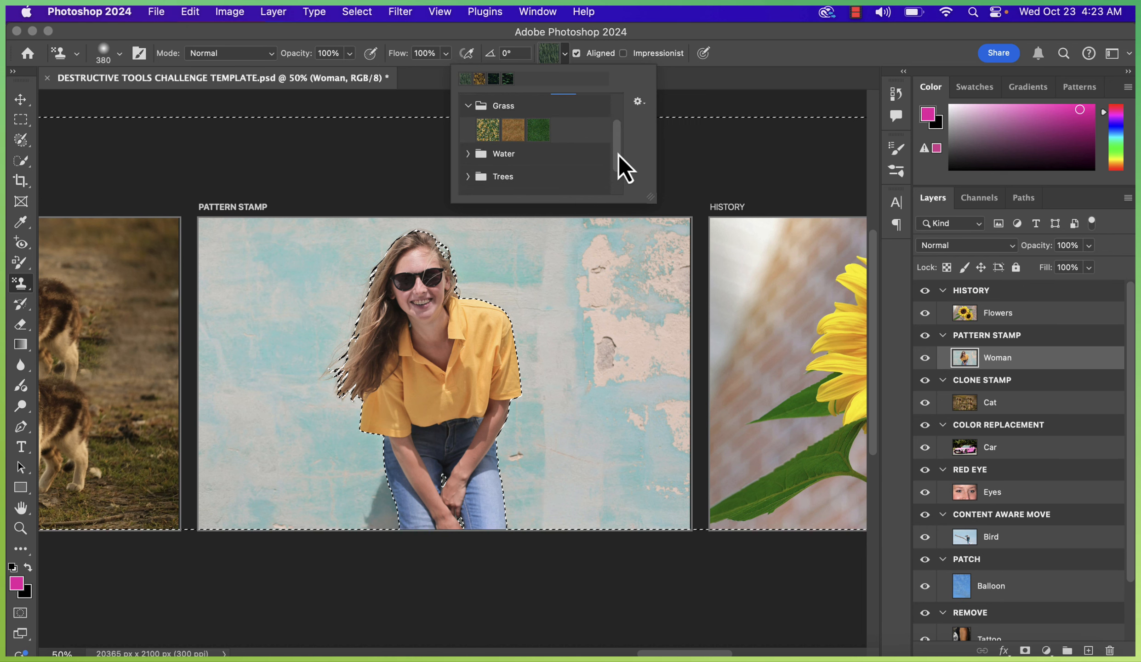
click(467, 153)
click(508, 178)
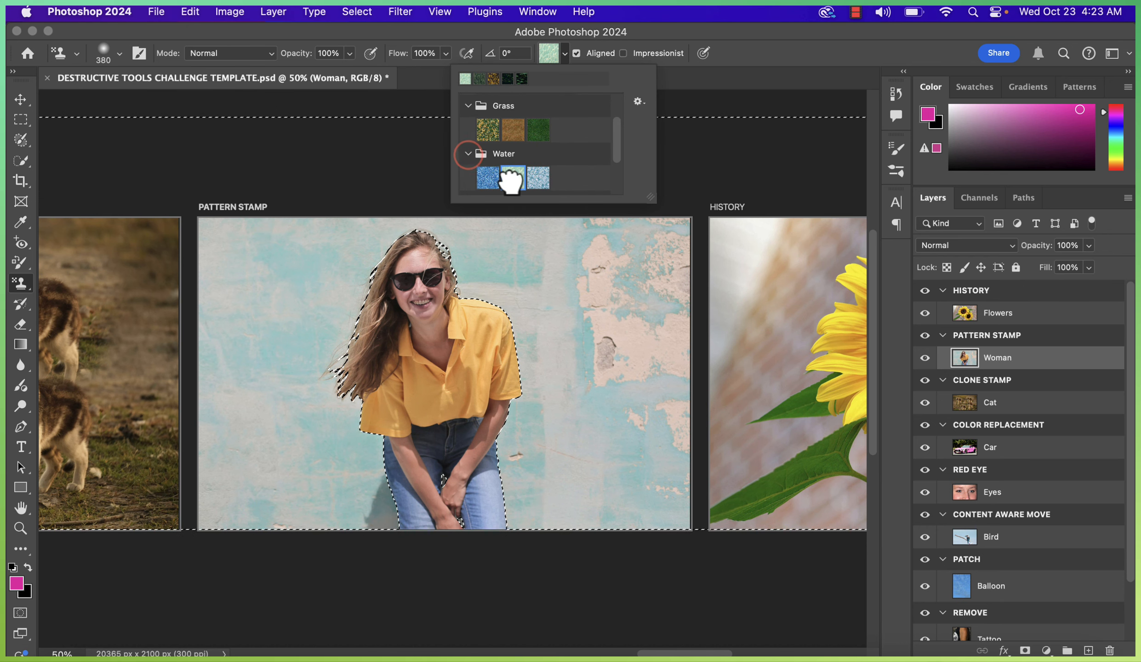
click(538, 180)
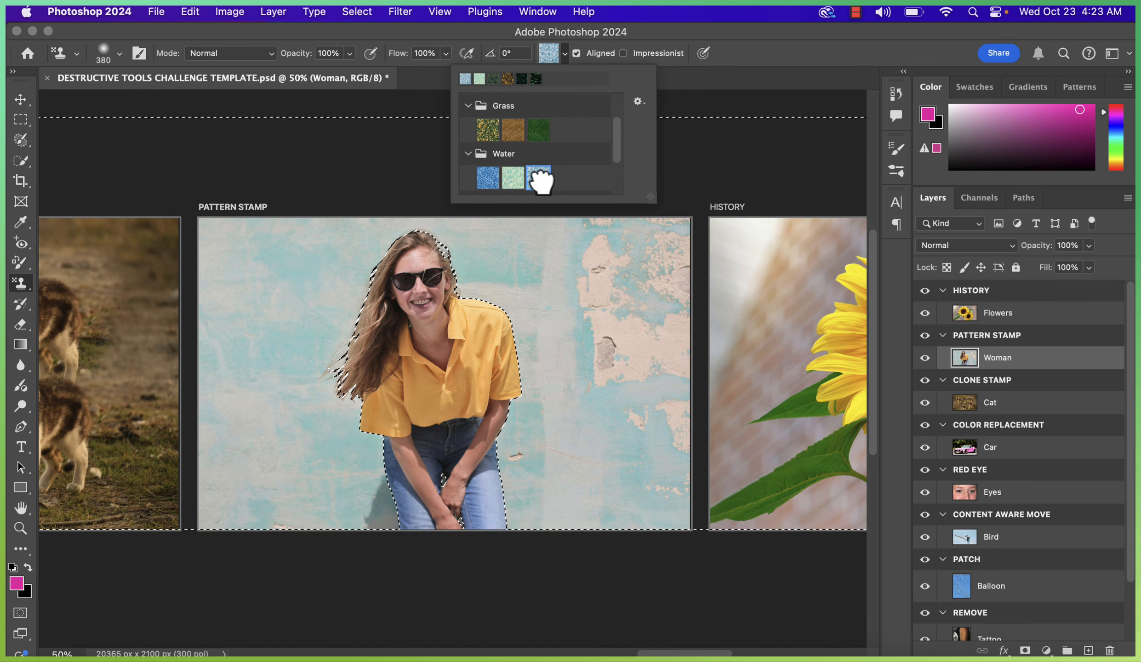
Step: Choose the yellow autumn Trees pattern for the stamp and enlarge the brush to 1400 px
drag(616, 122, 616, 100)
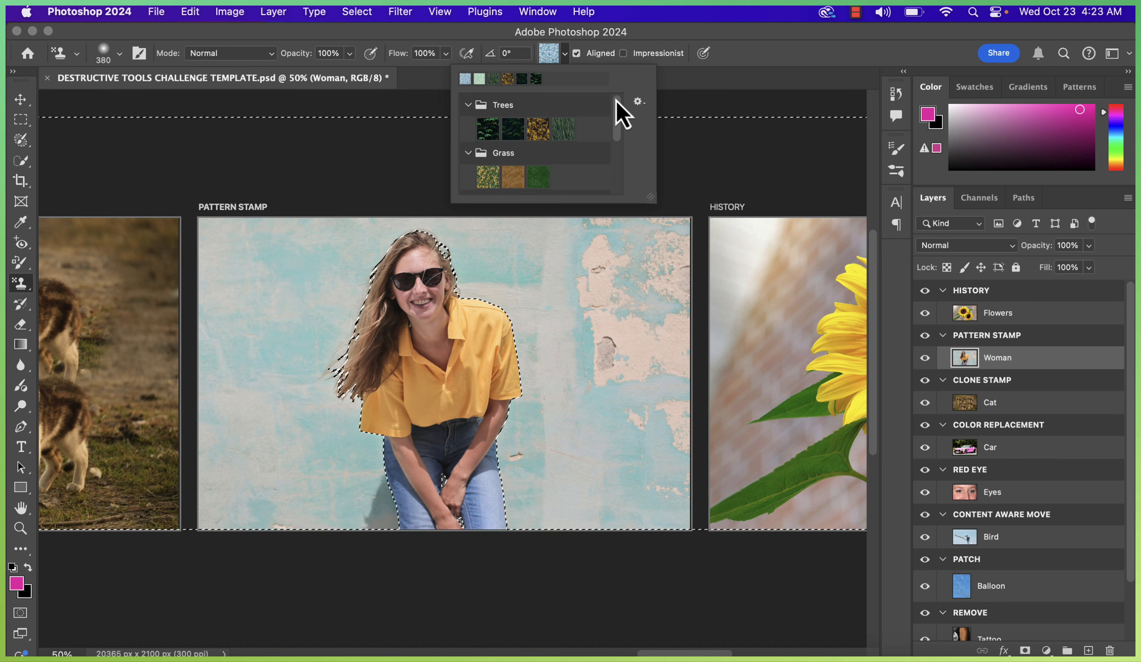
click(536, 127)
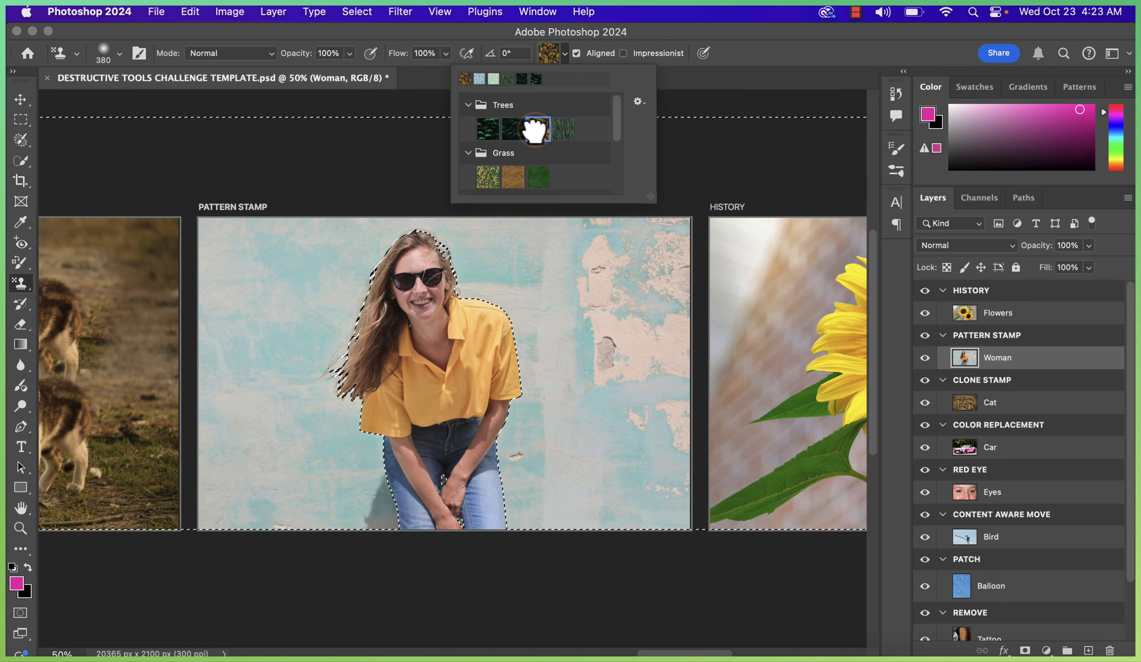
click(120, 54)
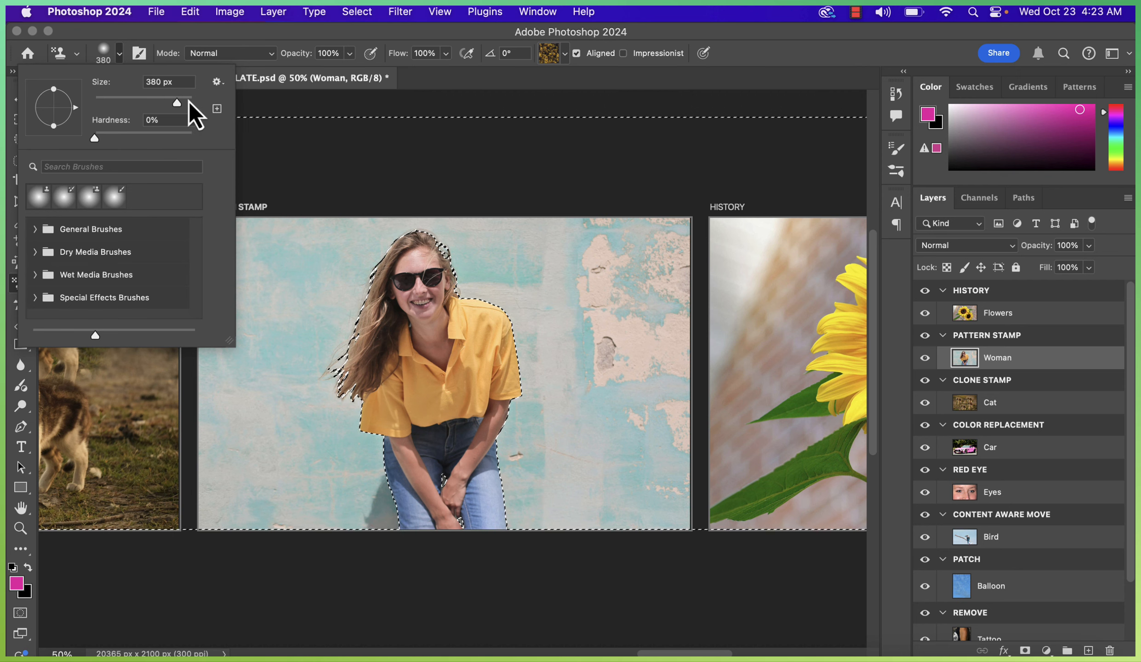
drag(177, 102, 185, 103)
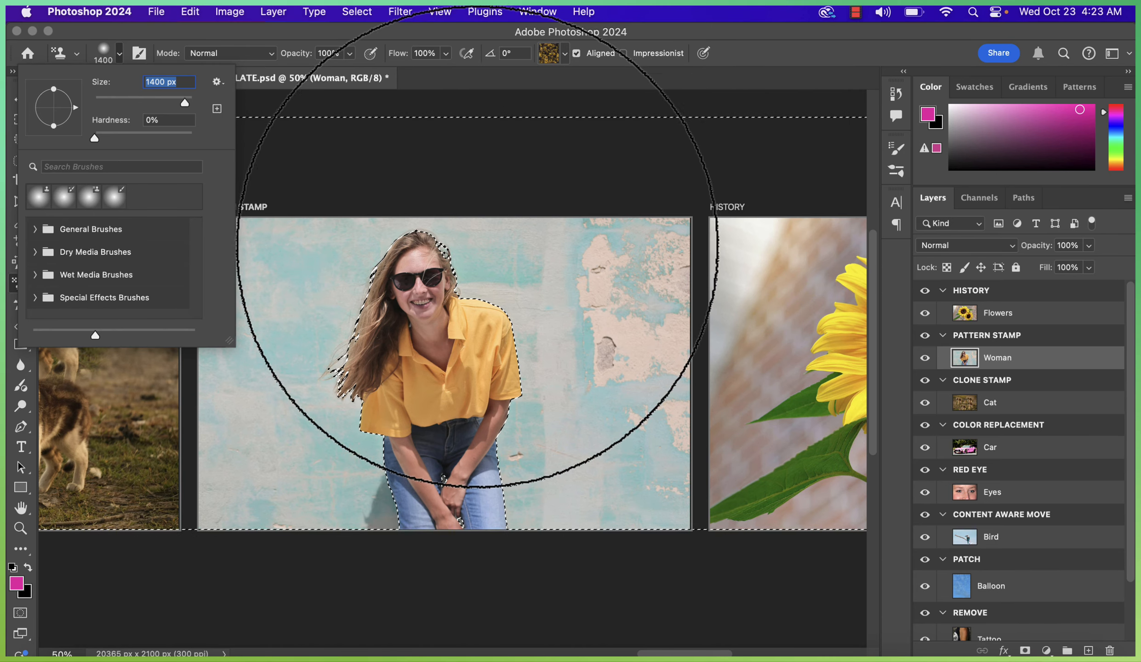
Step: Paint the autumn trees pattern over the entire background around the woman, and clear the selection
mouse_move(492, 238)
mouse_down()
mouse_move(546, 396)
mouse_move(583, 309)
mouse_move(597, 234)
mouse_move(602, 357)
mouse_move(577, 480)
mouse_move(560, 482)
mouse_move(630, 337)
mouse_move(620, 459)
mouse_move(610, 165)
mouse_move(561, 131)
mouse_move(408, 174)
mouse_move(376, 257)
mouse_move(404, 324)
mouse_move(441, 104)
mouse_move(343, 226)
mouse_move(331, 362)
mouse_move(370, 93)
mouse_move(288, 360)
mouse_move(298, 369)
mouse_move(357, 270)
mouse_move(338, 348)
mouse_move(322, 357)
mouse_move(324, 478)
mouse_up()
key(super+d)
click(20, 100)
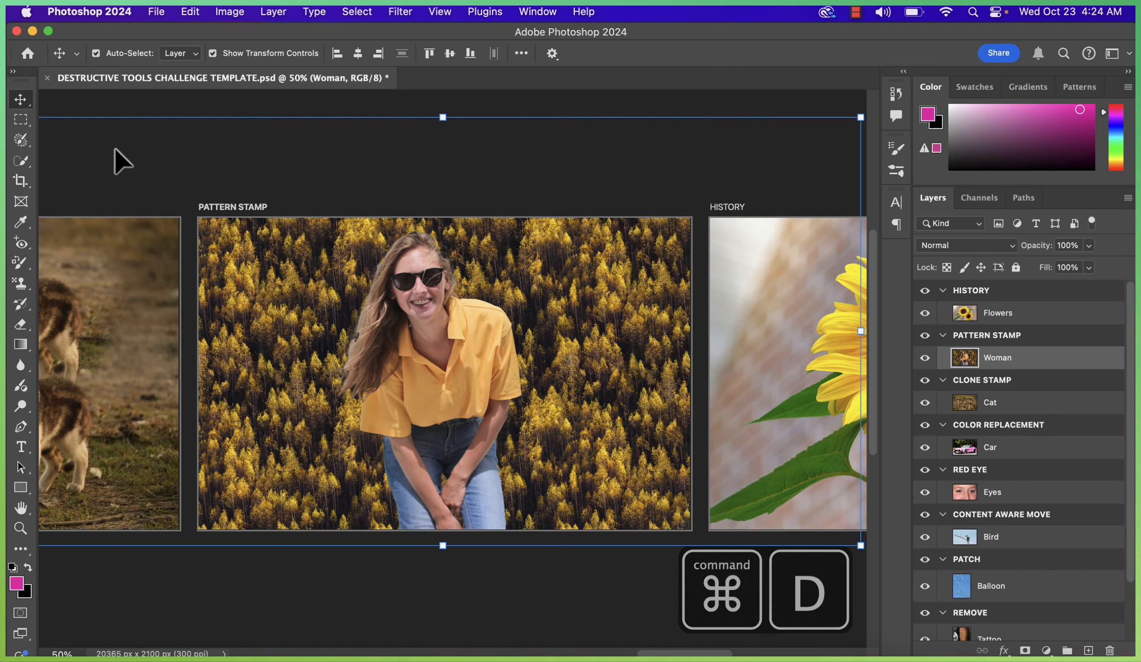
click(435, 615)
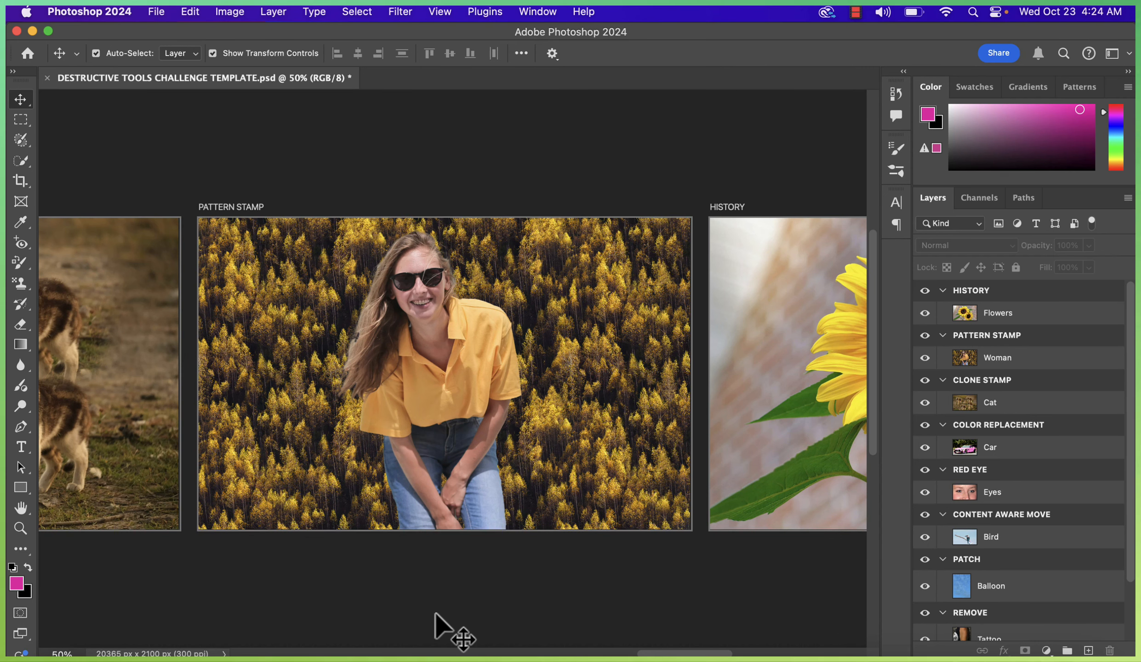
Step: Open the Filter Gallery for the Flowers layer on the History artboard and fit the whole image in the preview
key(h)
scroll(598, 613, right, 10)
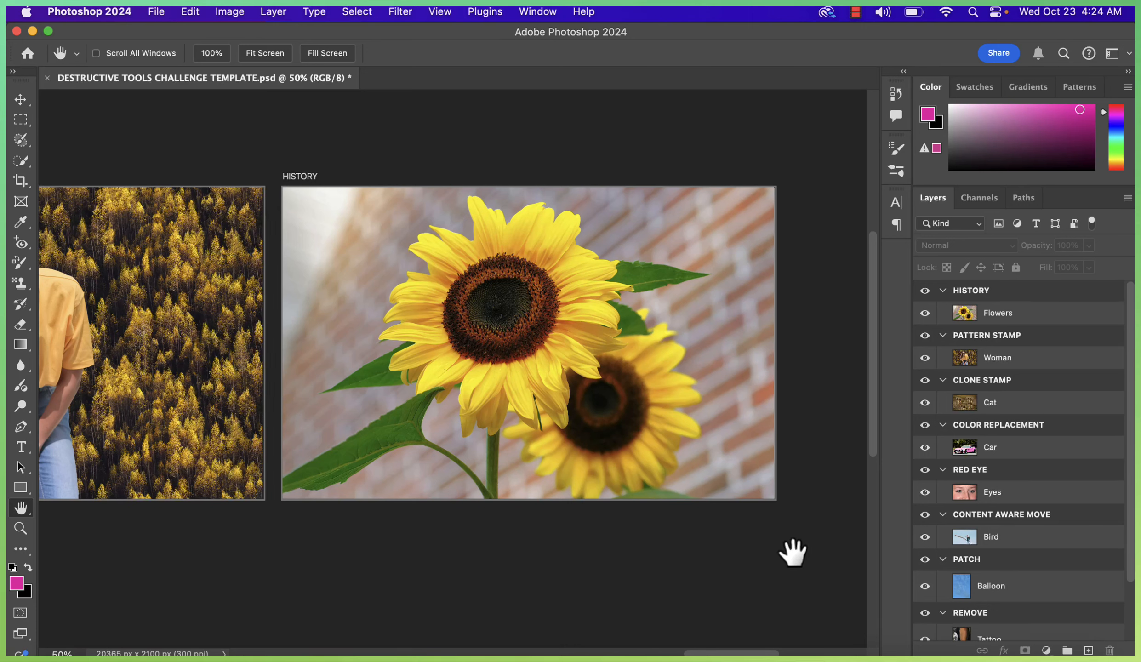
click(1076, 320)
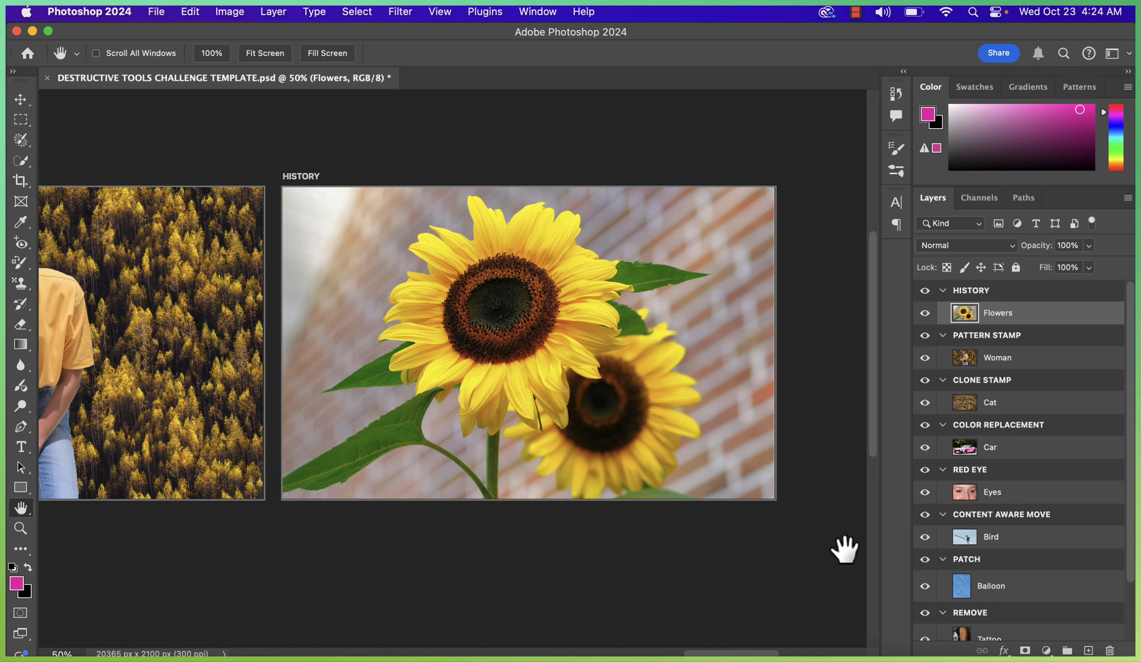
click(405, 18)
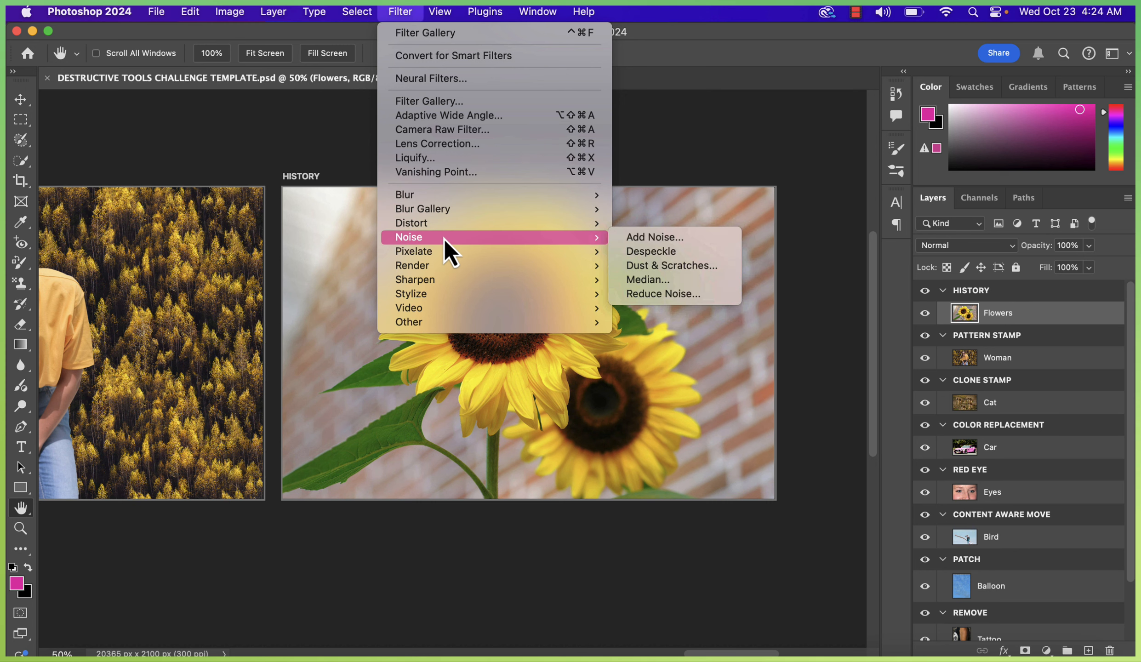
mouse_move(449, 202)
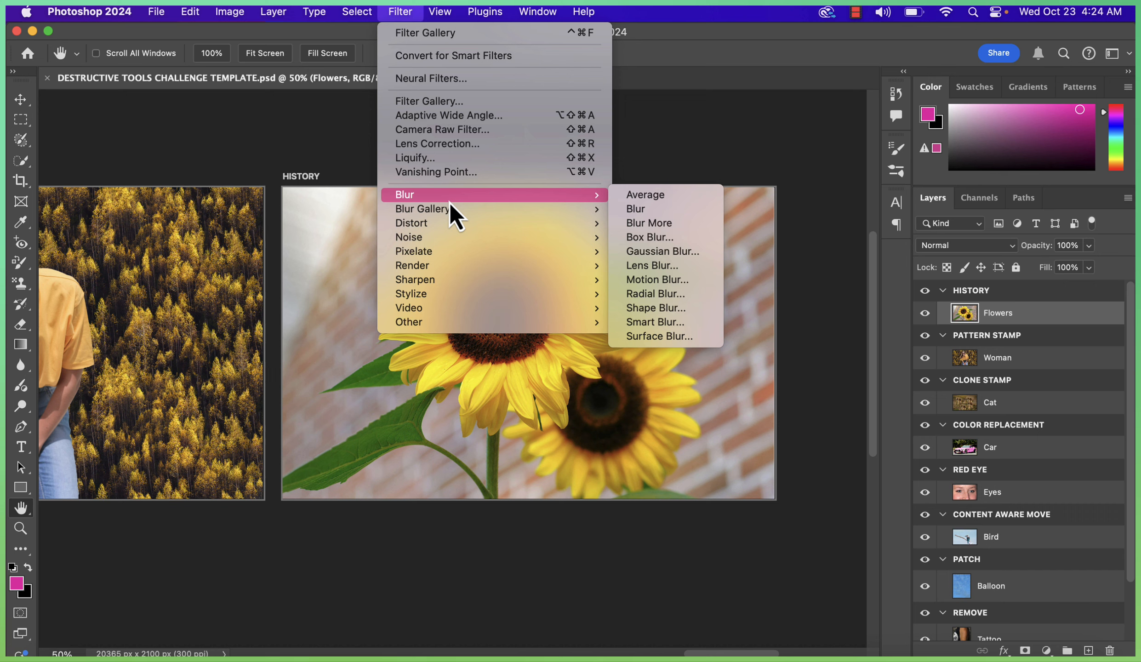
click(445, 105)
click(87, 638)
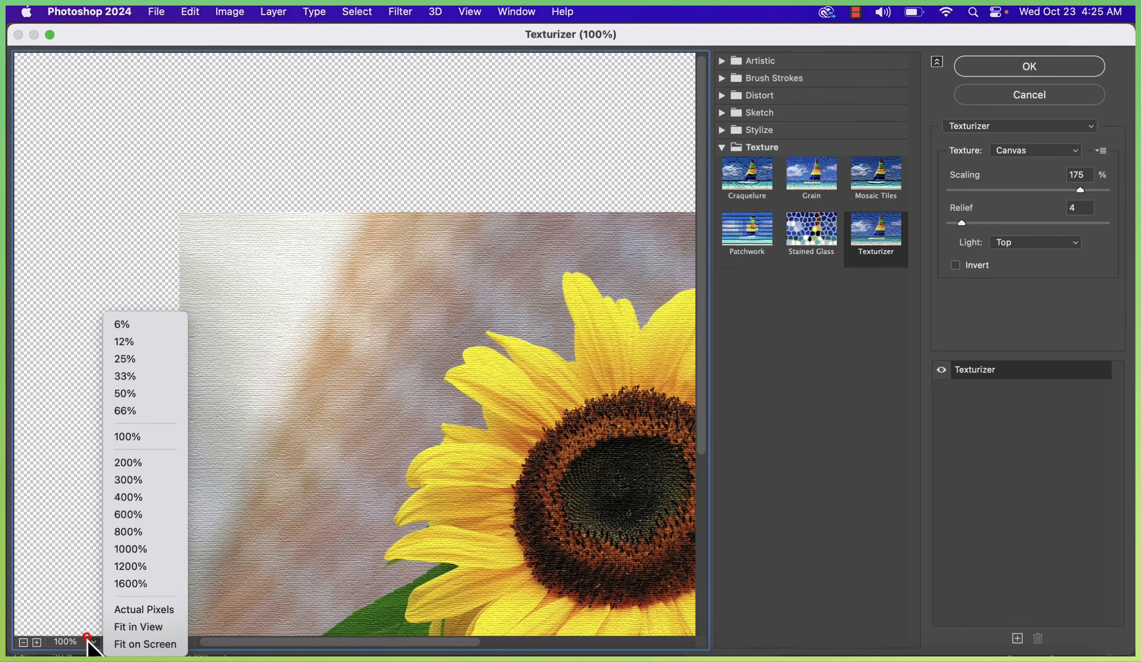
click(127, 635)
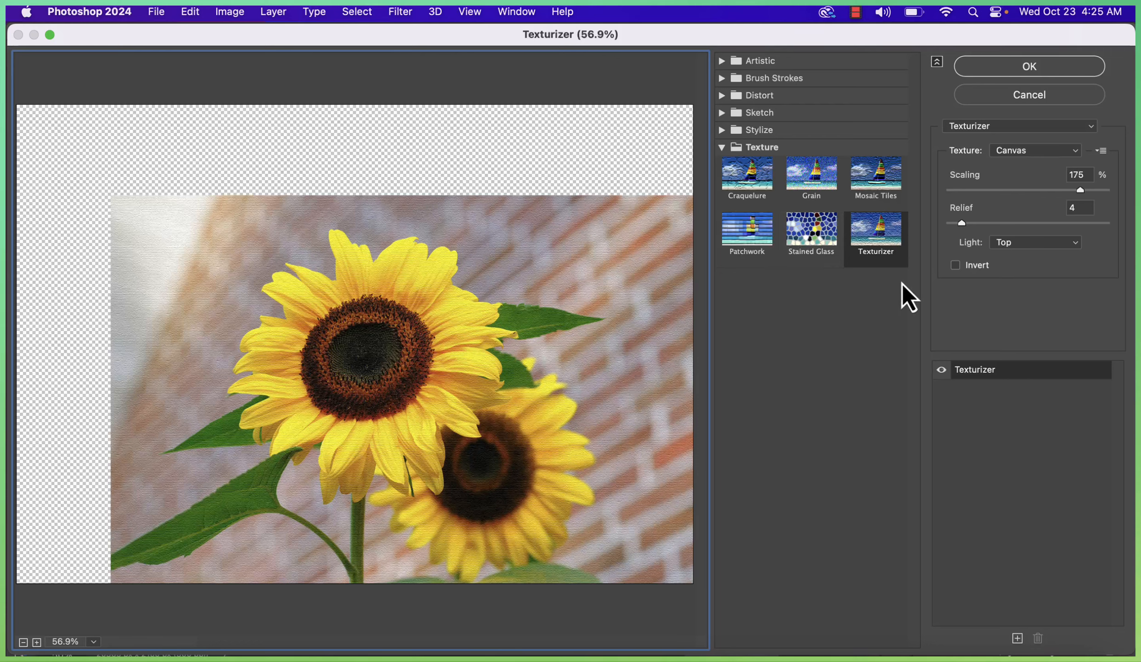
Step: Preview the Patchwork, Stained Glass, Grain, Mosaic Tiles, Craquelure and Texturizer texture filters on the sunflowers
click(744, 238)
click(796, 235)
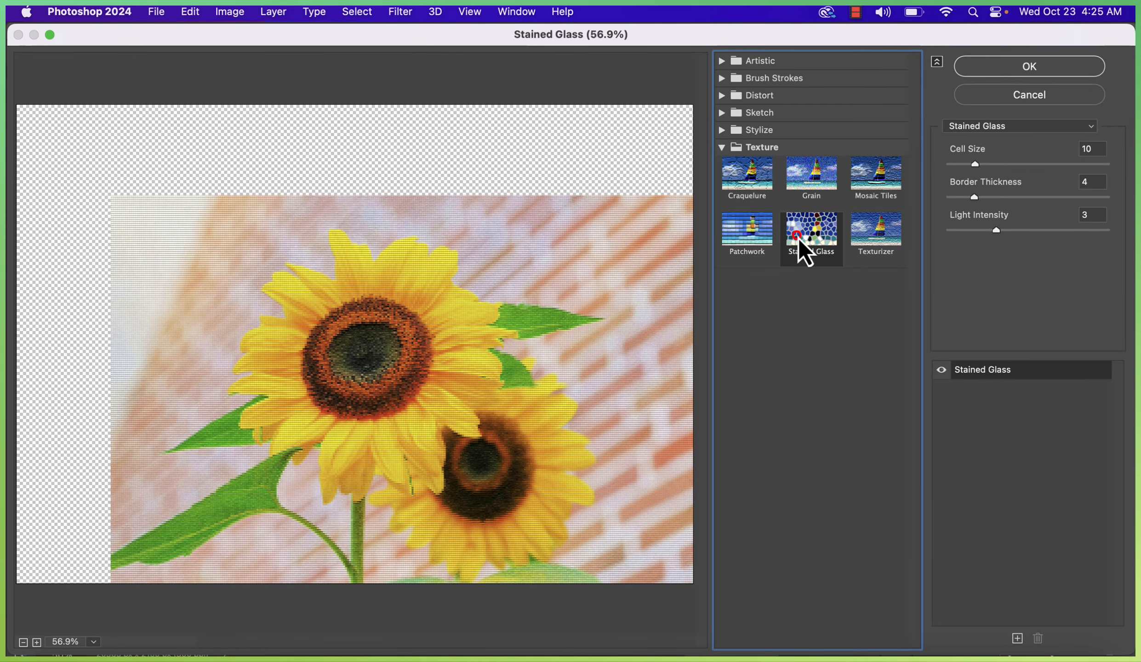
click(811, 193)
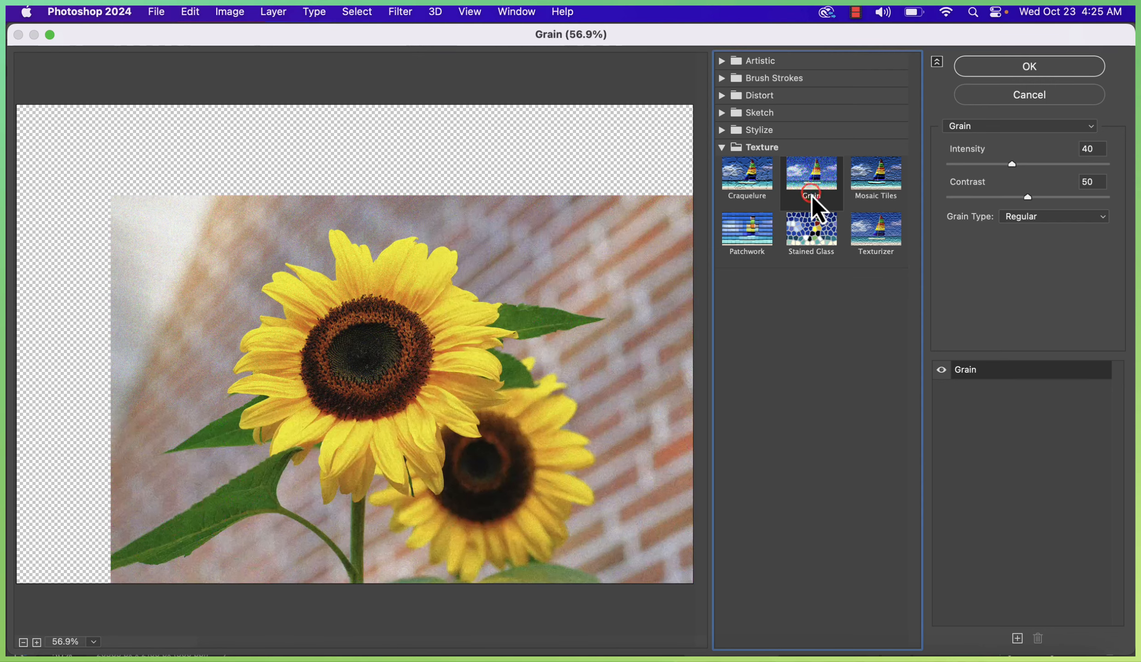
click(861, 184)
click(763, 179)
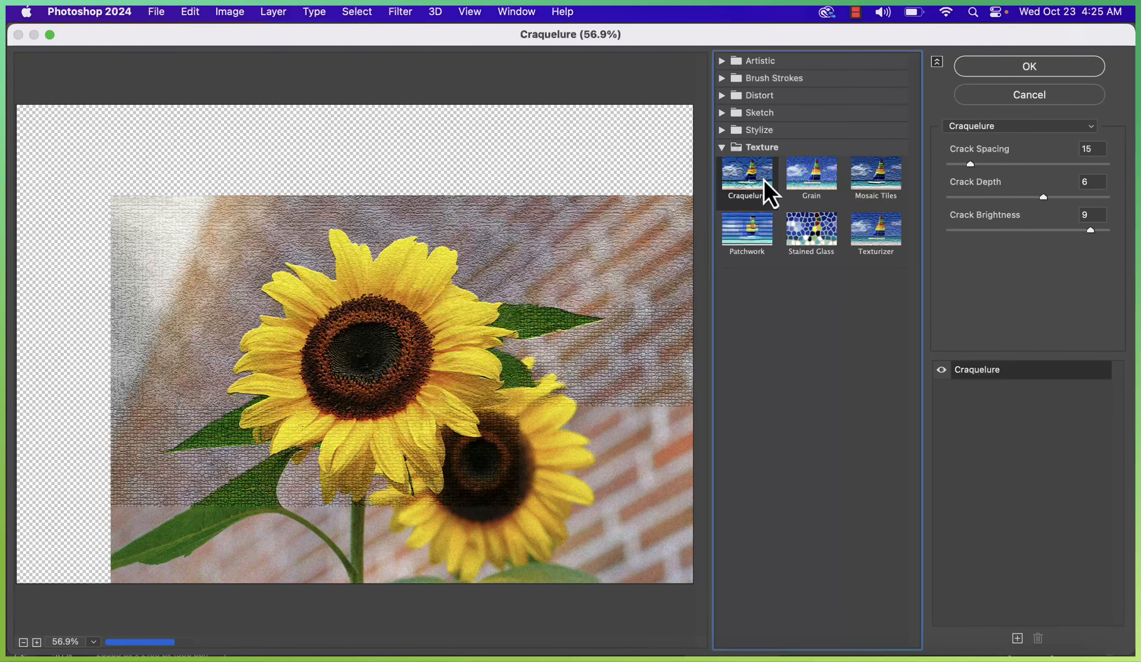
click(818, 235)
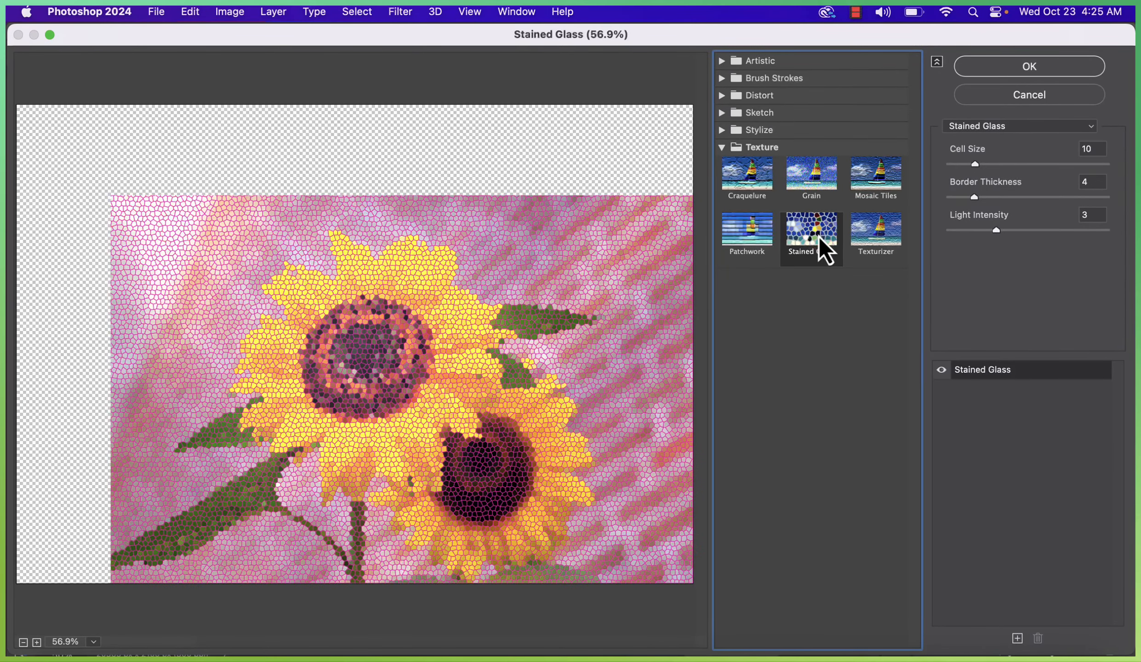
click(887, 251)
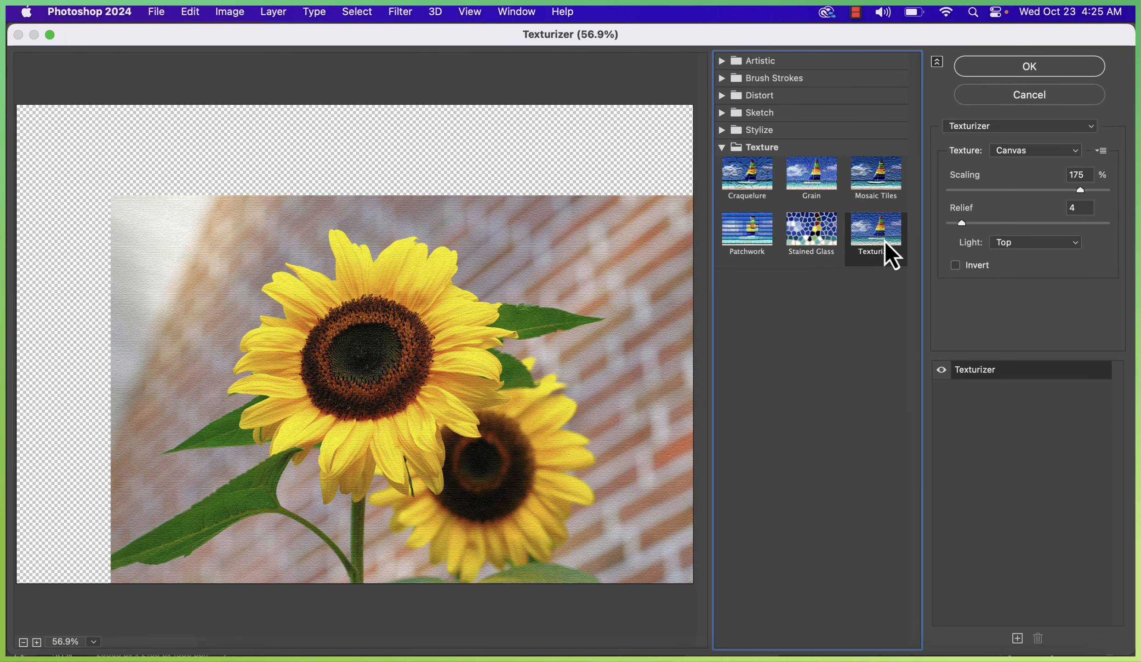
Step: Preview the Colored Pencil, Paint Daubs and Rough Pastels artistic filters on the sunflowers
click(721, 62)
click(739, 95)
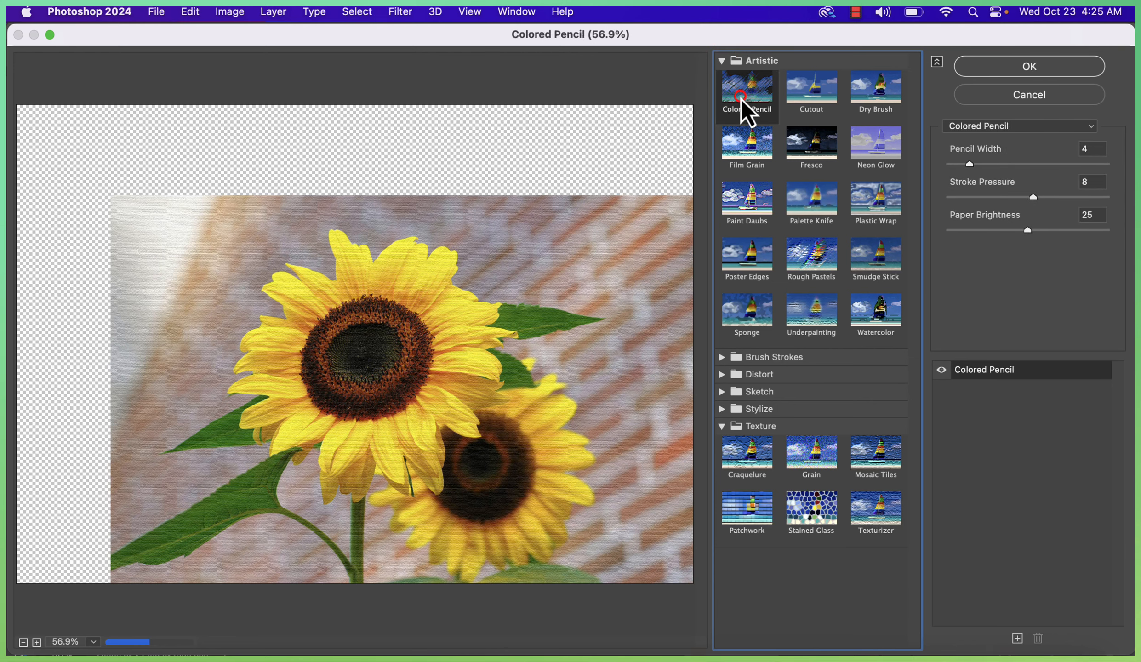
click(757, 215)
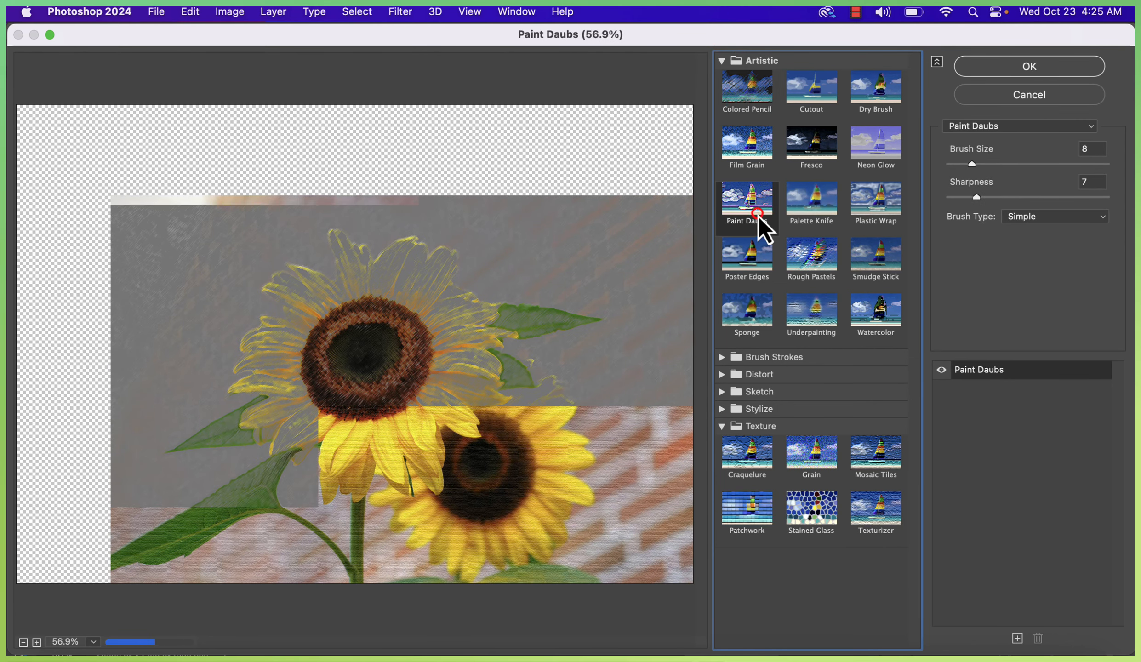
click(806, 254)
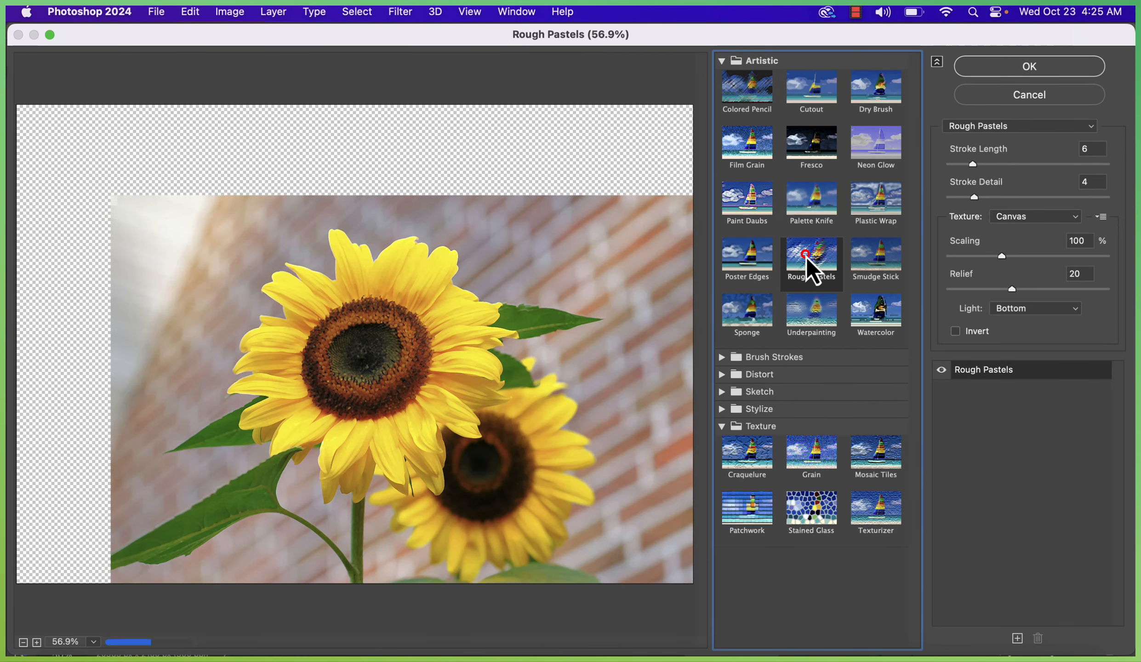
Step: Try the Glass distortion filter, and choose the Glowing Edges stylize filter for the sunflowers
click(721, 375)
click(812, 400)
click(723, 465)
click(737, 500)
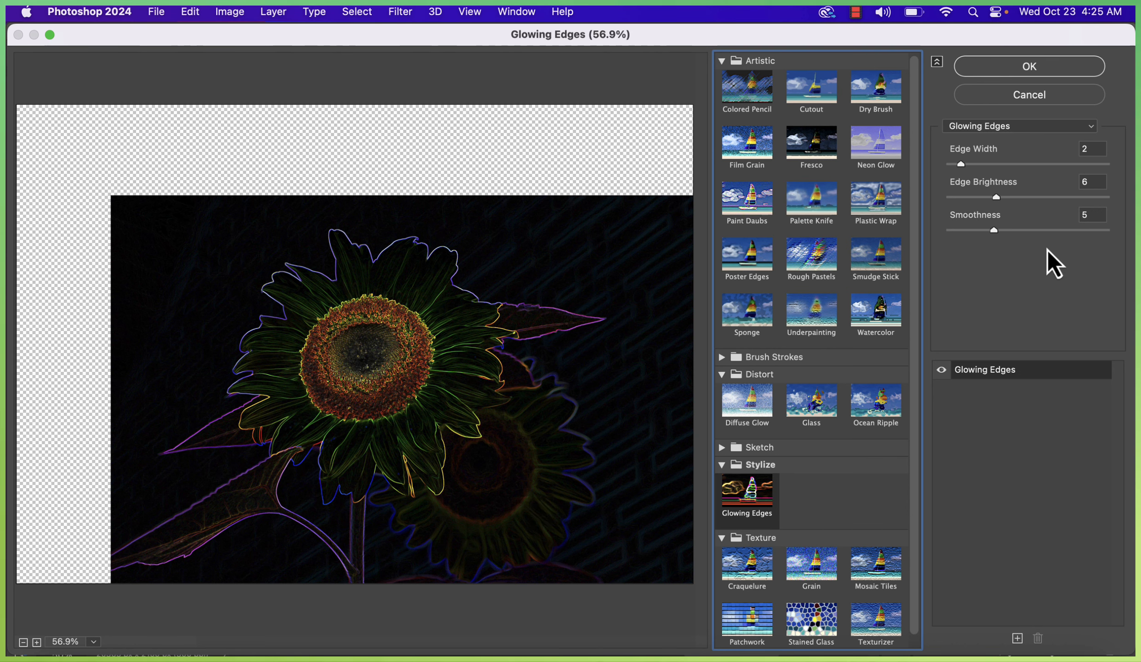
Step: Apply the Glowing Edges filter to the Flowers layer and make an elliptical selection across the front sunflower and part of the rear one
click(1046, 71)
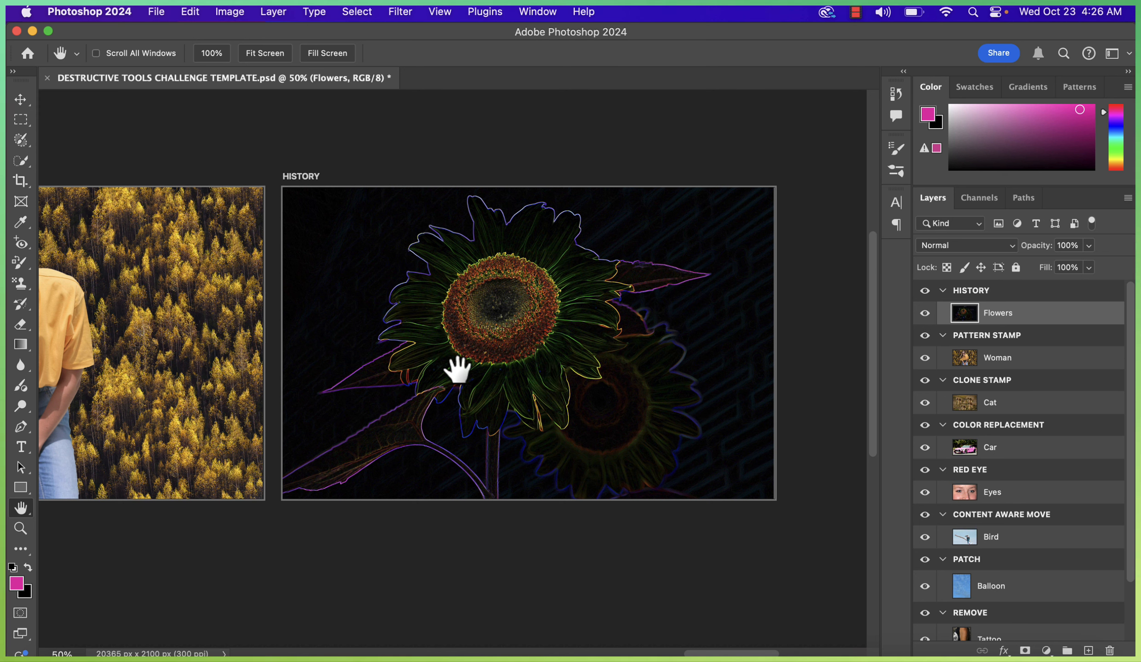
click(21, 120)
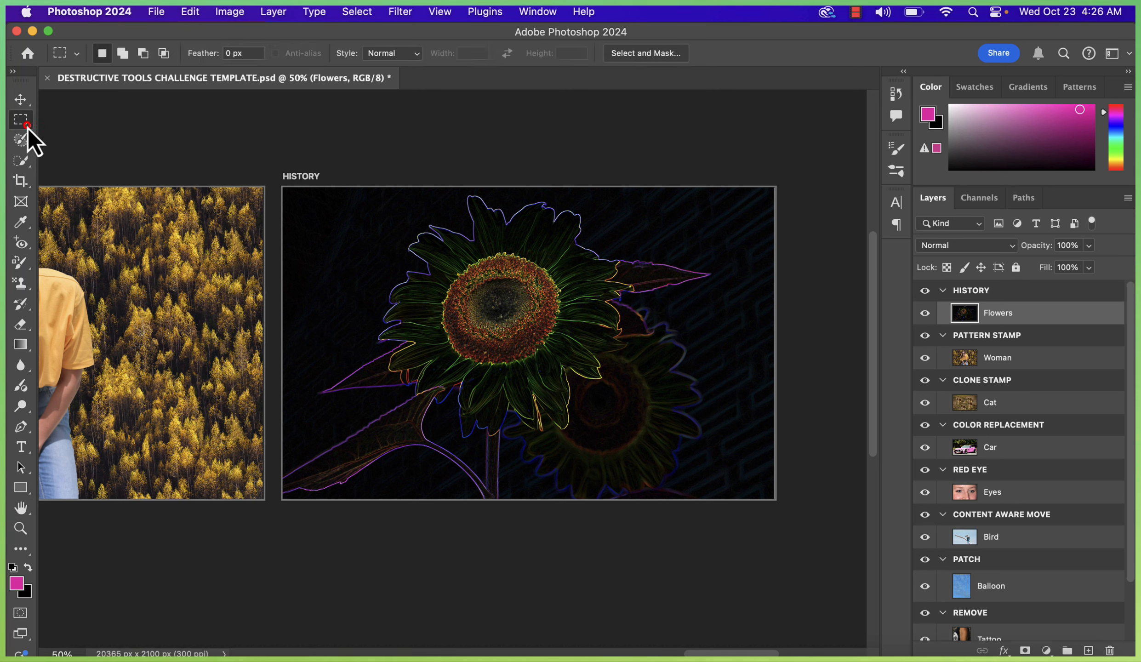
click(43, 133)
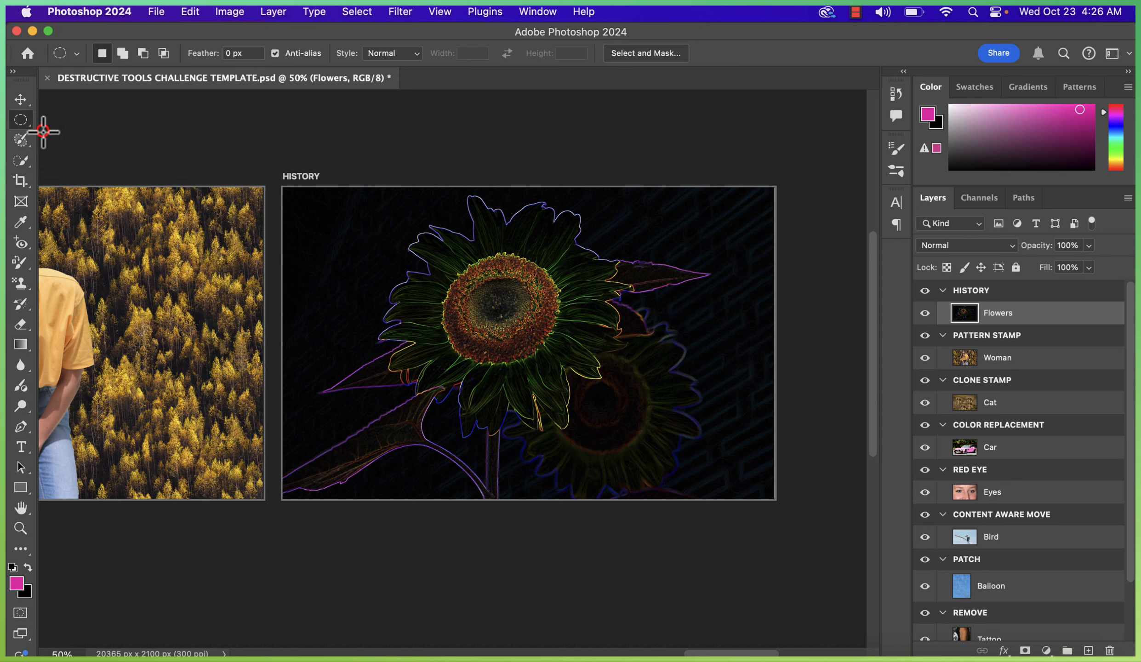
drag(385, 244, 665, 444)
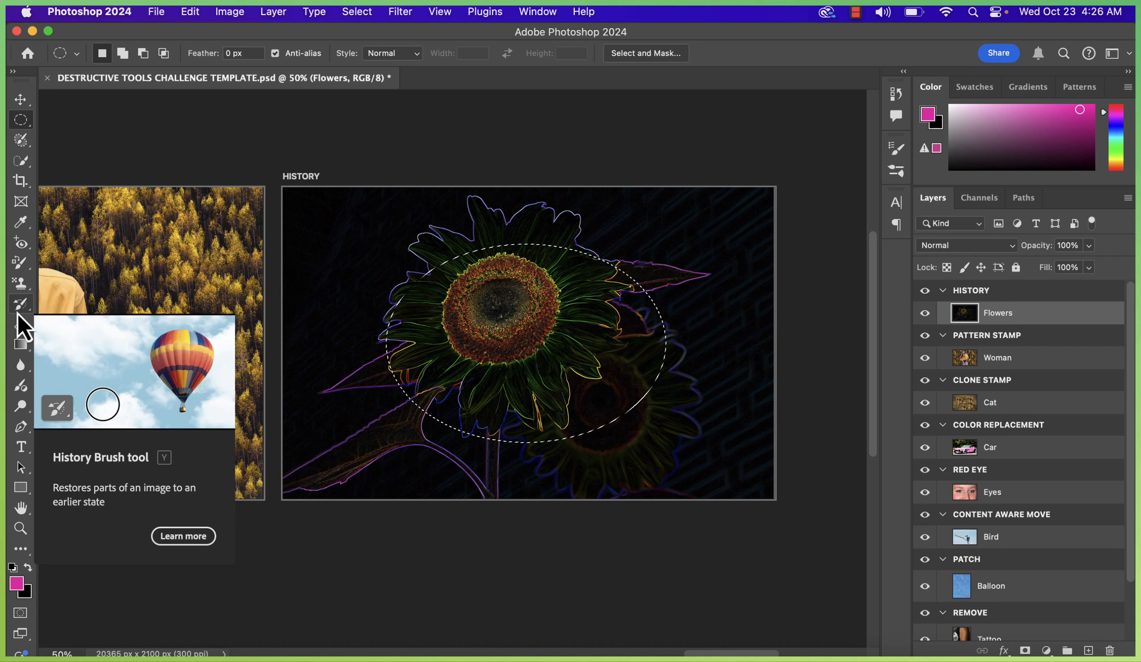
Step: Choose the History Brush and set its brush size to 444 px
drag(22, 310, 68, 313)
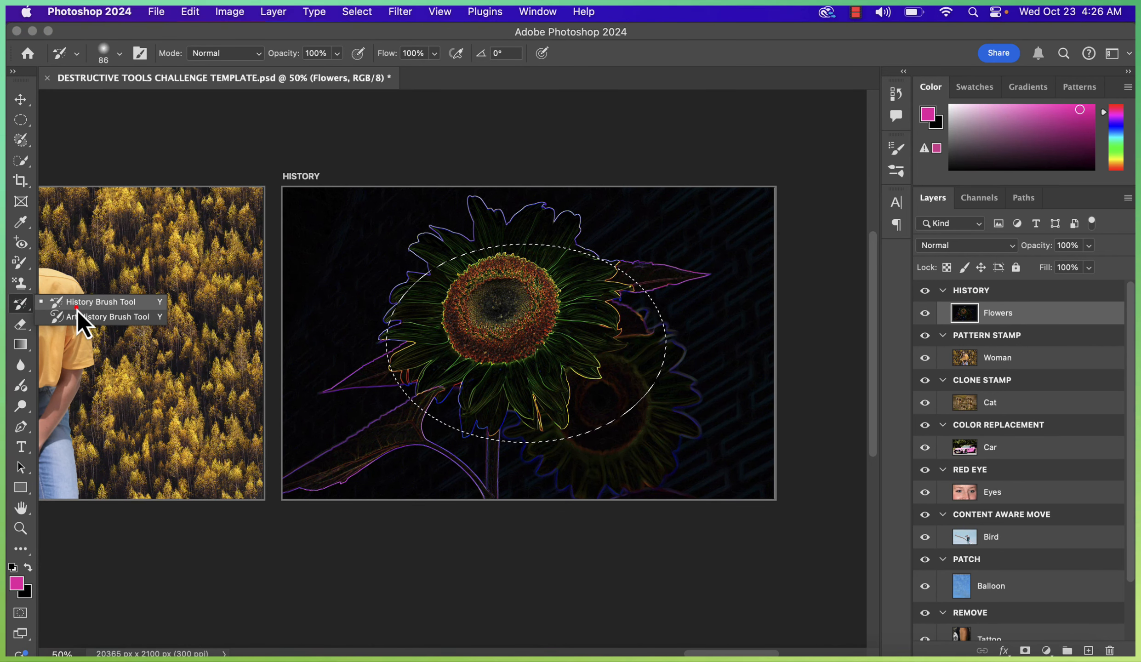
click(77, 308)
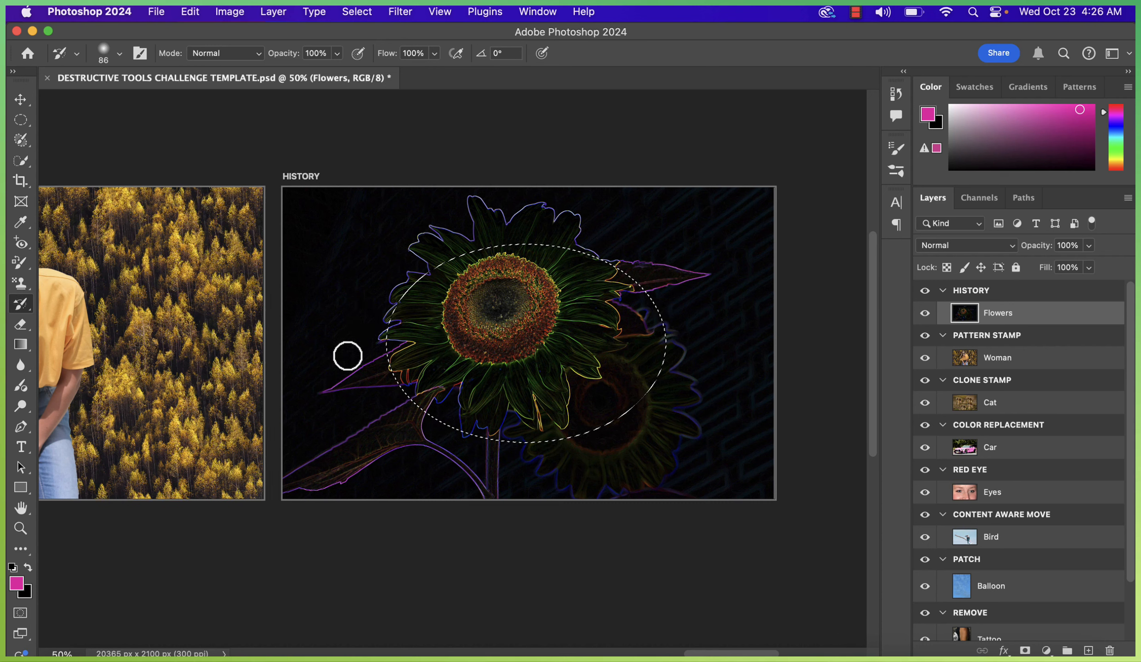
click(118, 55)
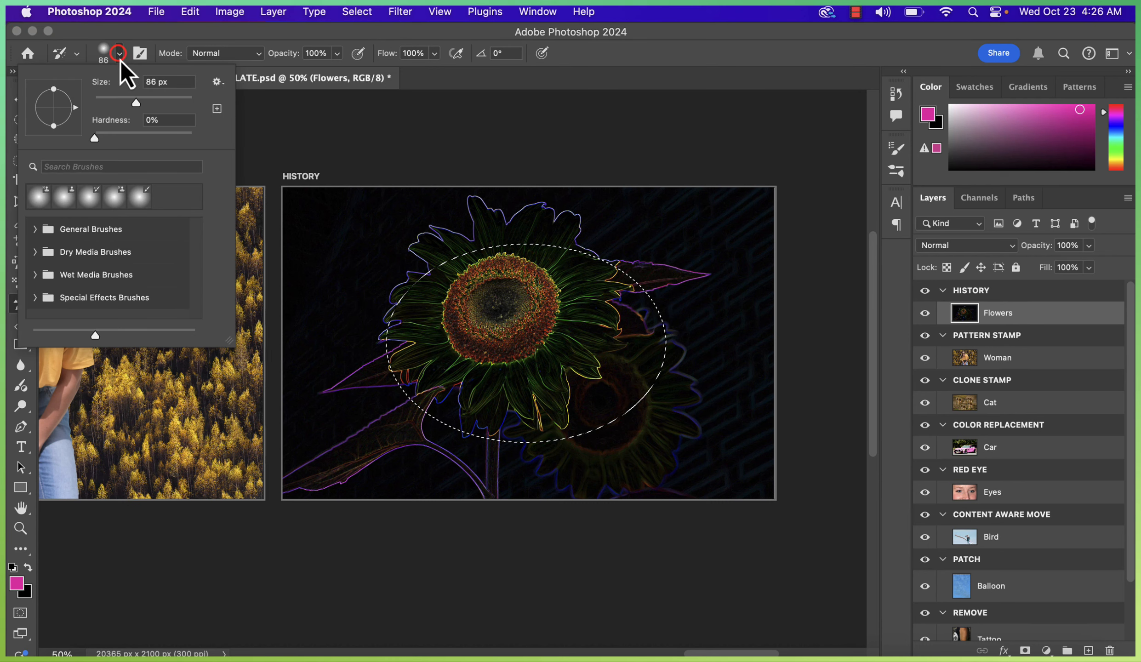
click(168, 102)
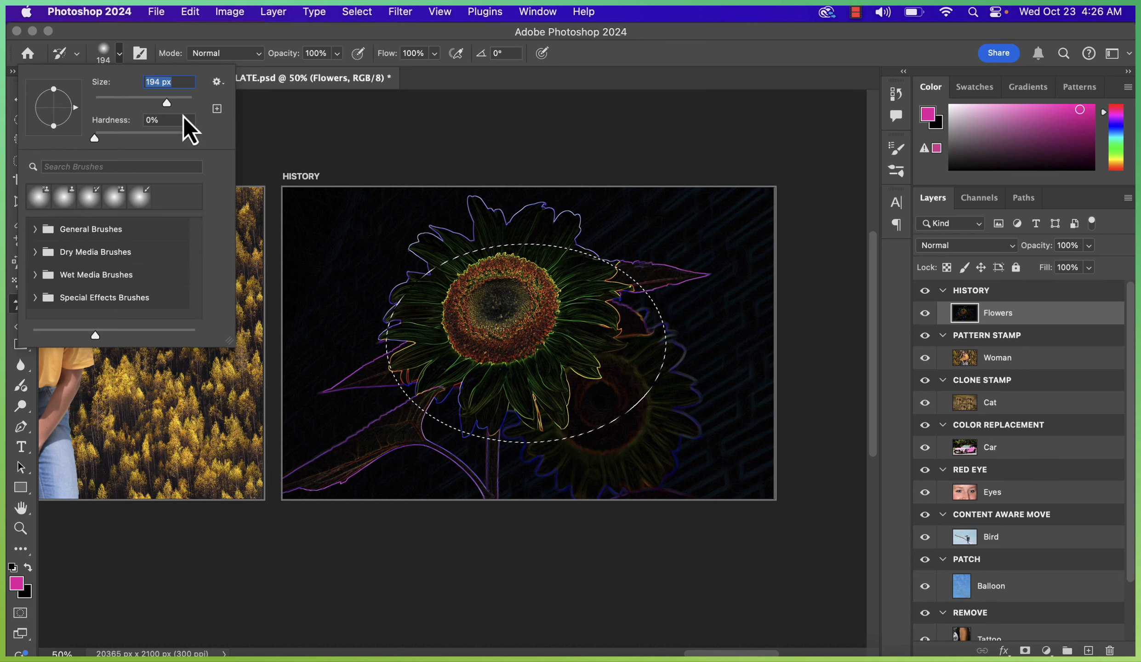
text(444)
Step: Paint the whole elliptical selection with the History Brush to restore the original sunflower colours, and deselect
click(481, 272)
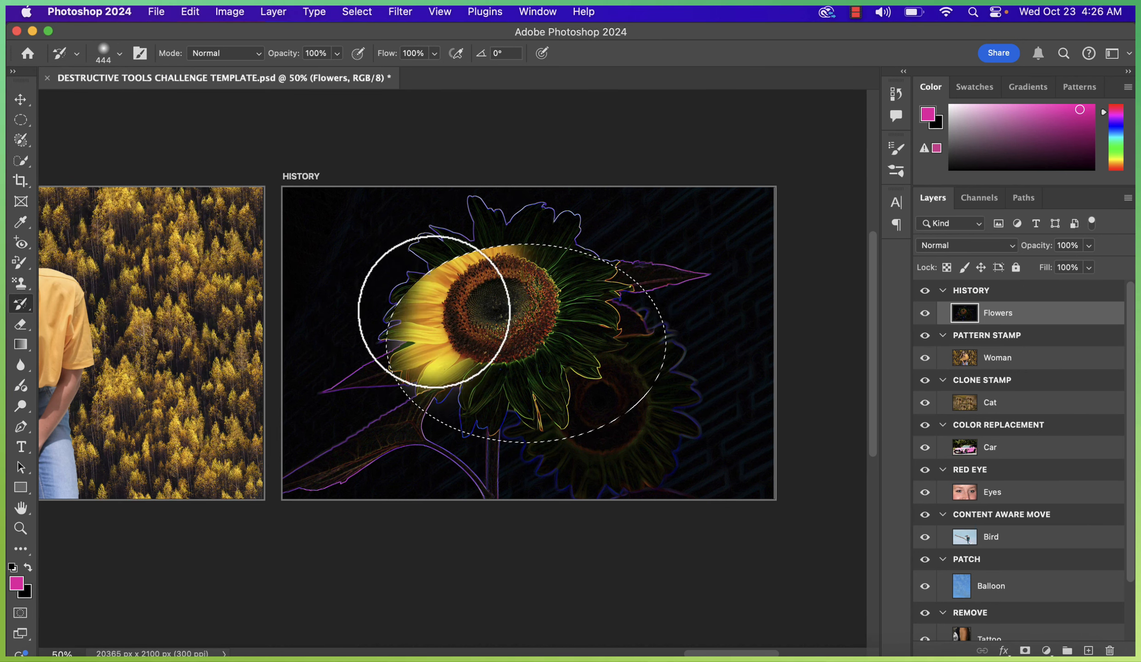
click(471, 385)
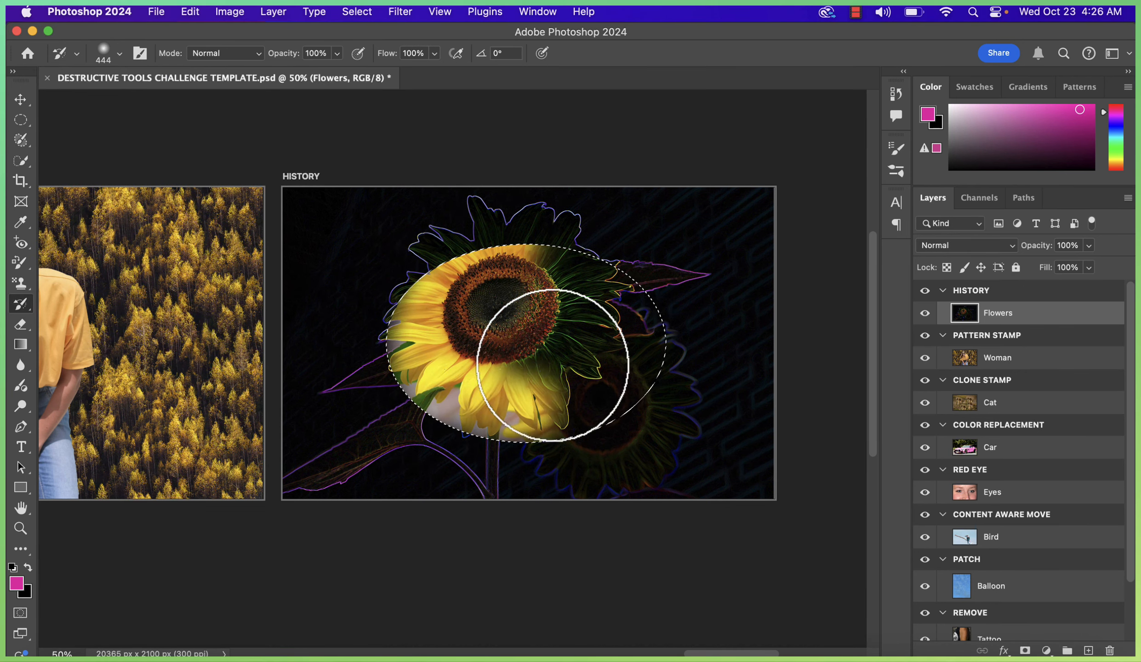
mouse_move(553, 366)
mouse_down()
mouse_move(549, 232)
mouse_move(505, 334)
mouse_move(542, 416)
mouse_move(616, 275)
mouse_move(602, 249)
mouse_move(589, 419)
mouse_move(667, 338)
mouse_move(639, 312)
mouse_move(558, 415)
mouse_move(451, 412)
mouse_move(405, 375)
mouse_move(410, 310)
mouse_move(455, 274)
mouse_move(614, 280)
mouse_move(655, 312)
mouse_move(641, 402)
mouse_move(566, 440)
mouse_move(443, 428)
mouse_move(397, 377)
mouse_move(401, 303)
mouse_move(455, 267)
mouse_move(618, 304)
mouse_move(664, 355)
mouse_move(663, 328)
mouse_move(567, 330)
mouse_move(662, 361)
mouse_up()
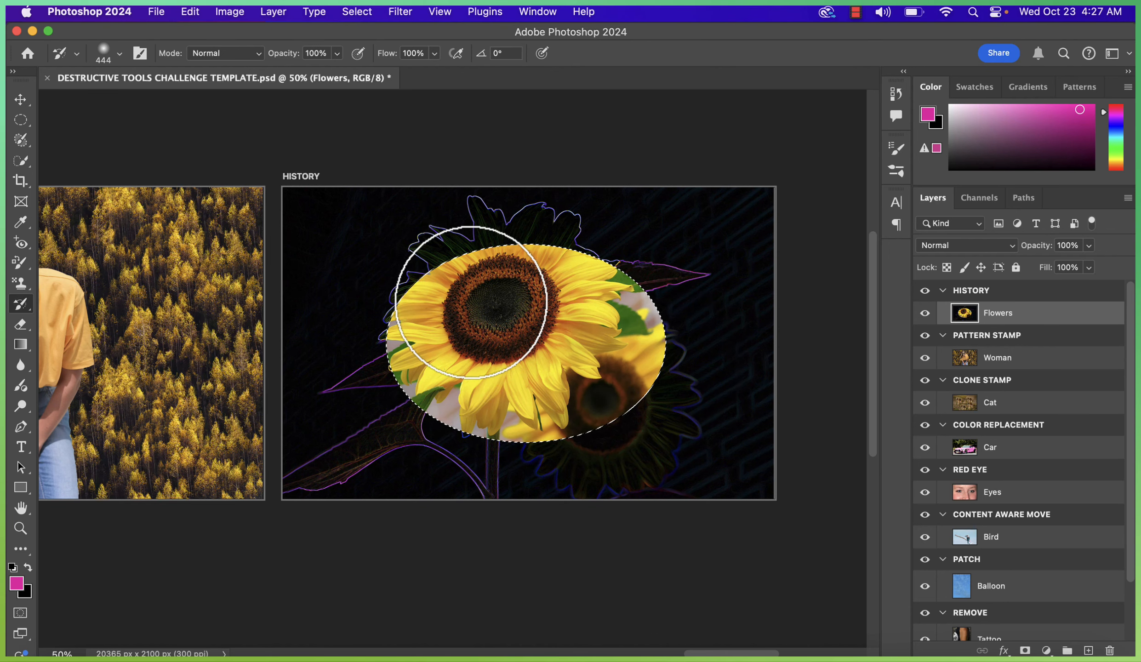
drag(609, 380, 421, 346)
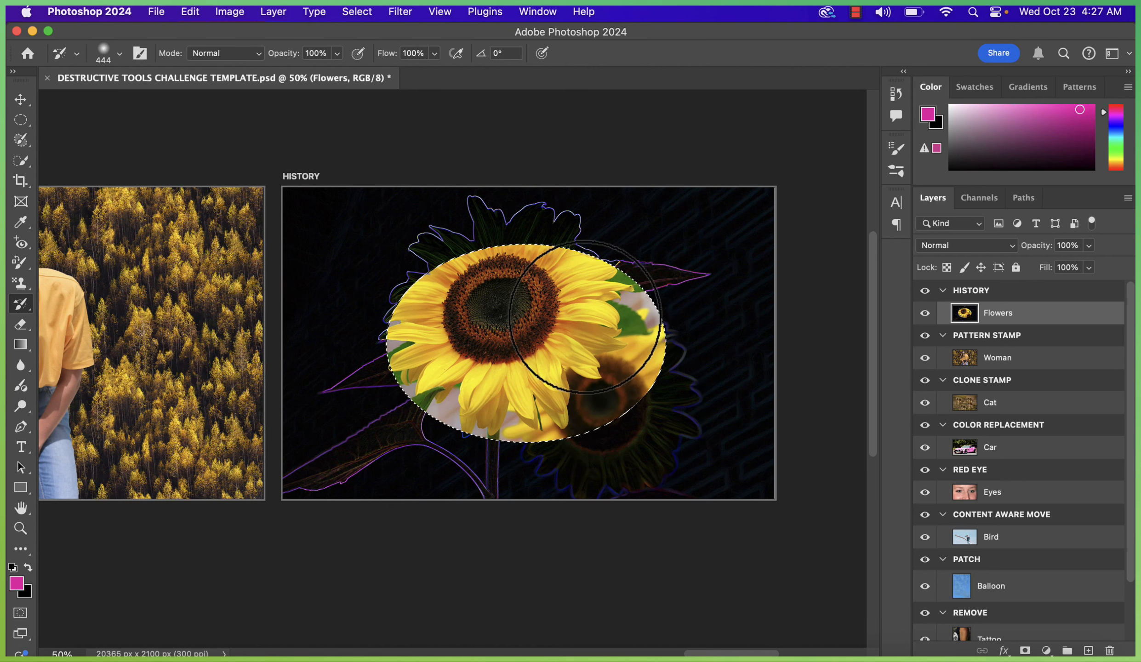
drag(400, 243, 420, 470)
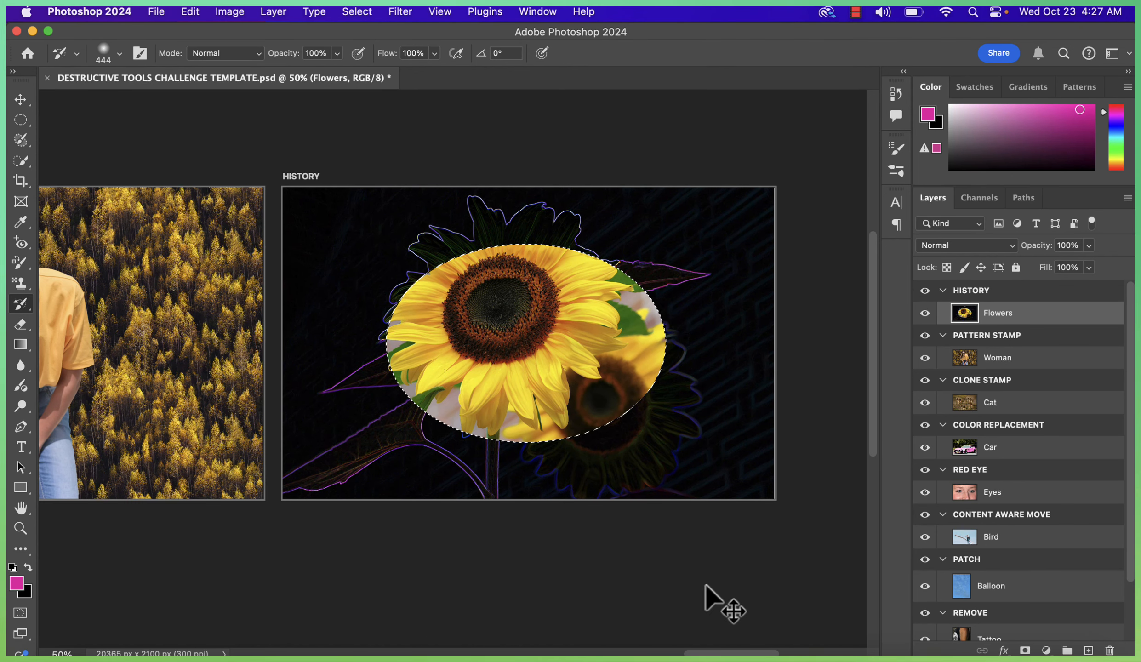
key(super+d)
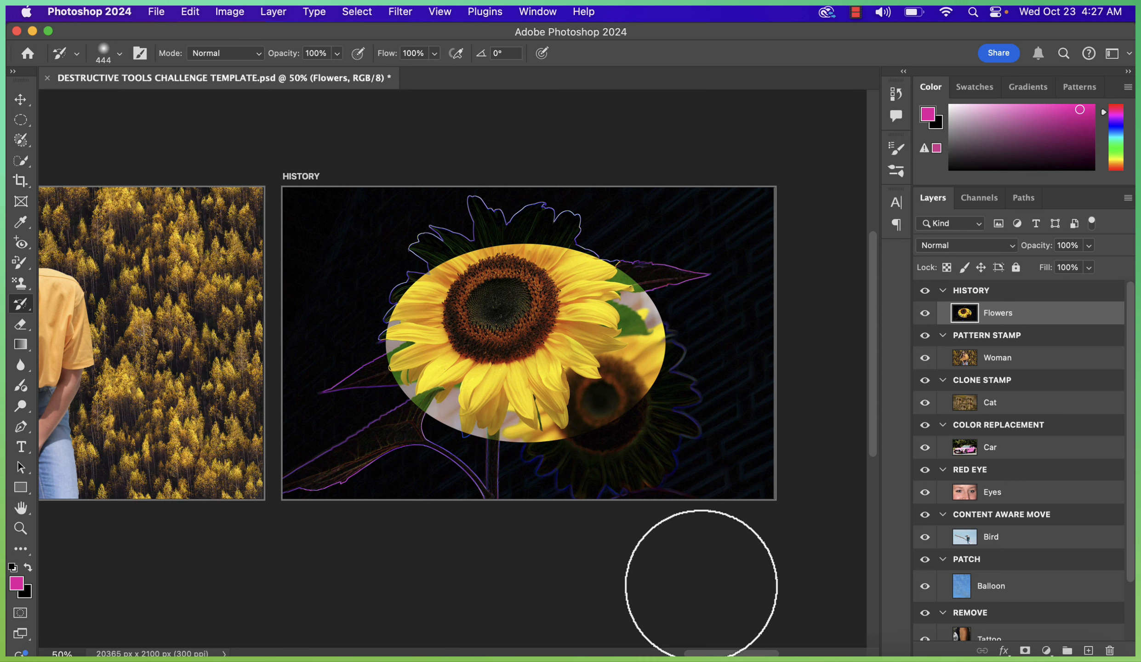
Step: Review the retouched artboards in order from Spot Healing through History at 25% zoom
key(z)
click(486, 53)
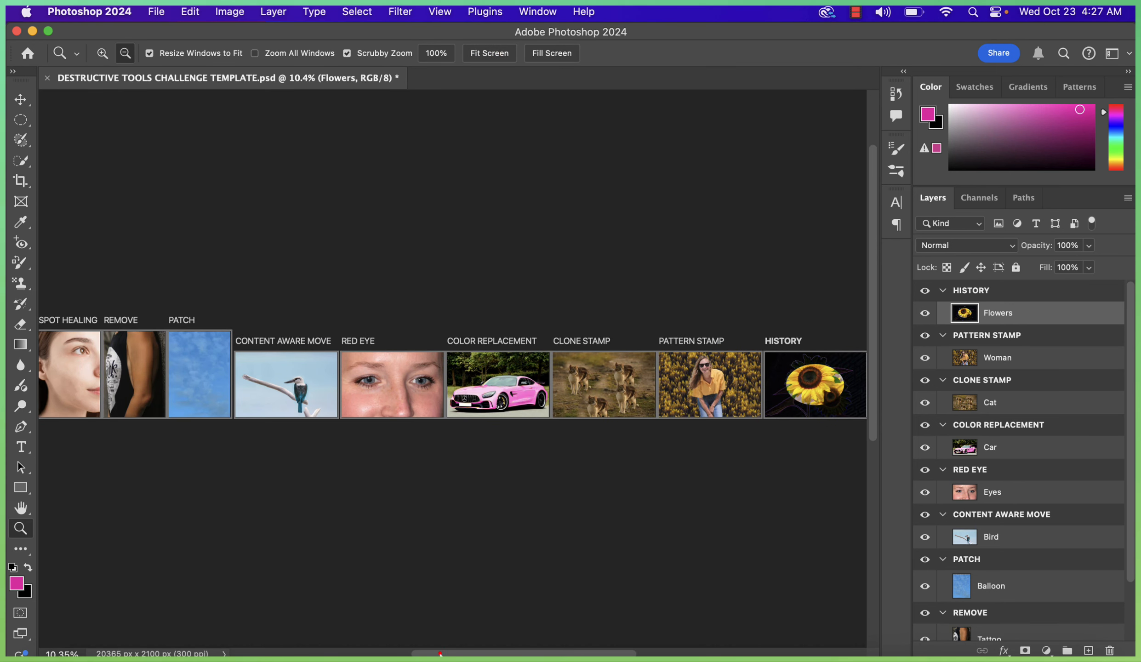
click(65, 363)
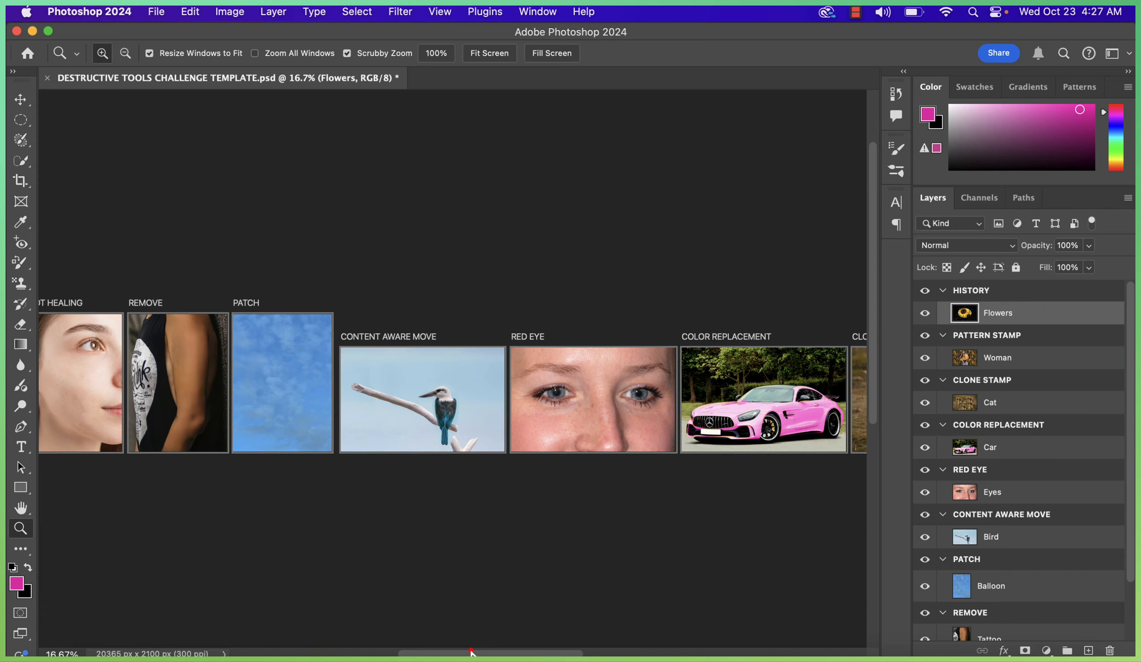
drag(472, 653, 427, 653)
click(302, 376)
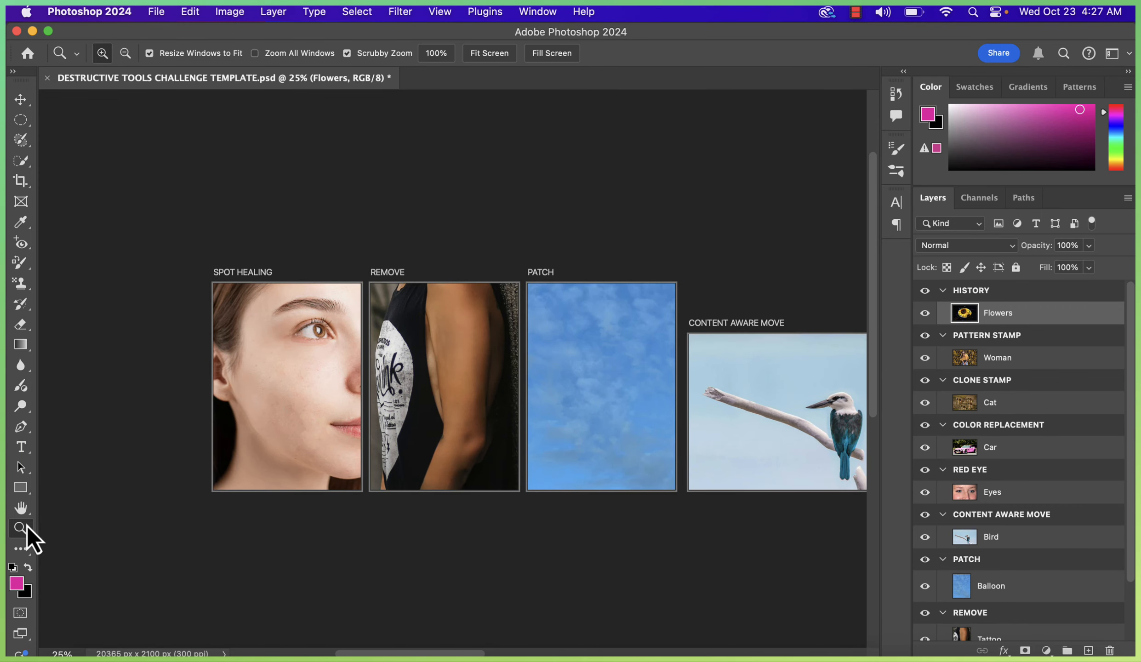
click(22, 510)
drag(478, 409, 357, 400)
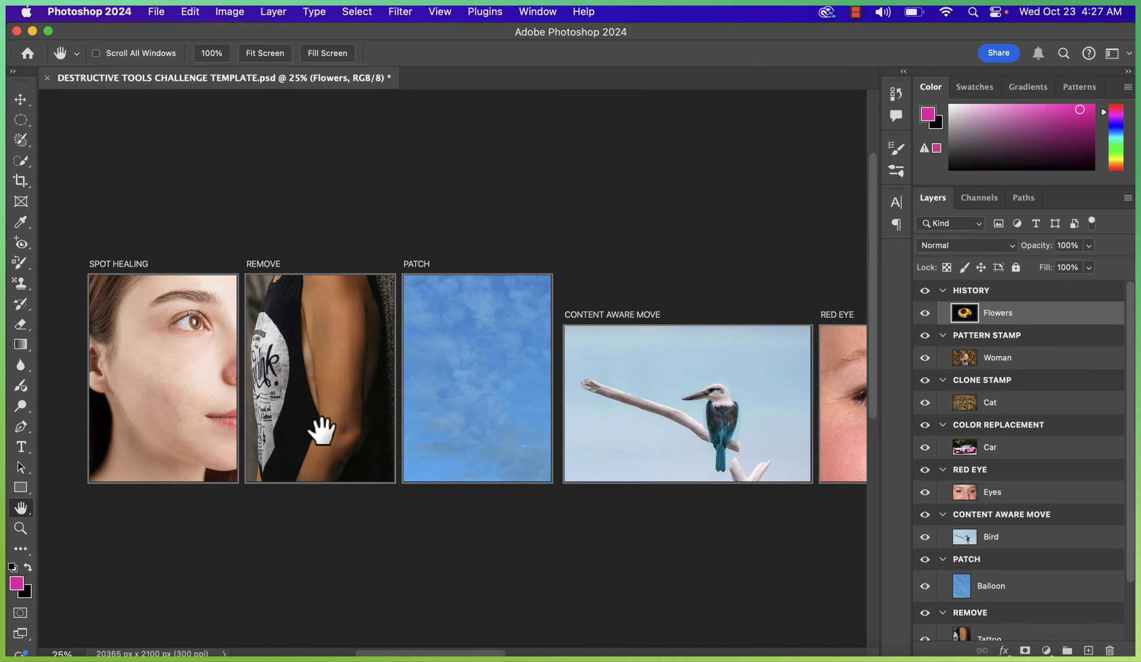
drag(458, 433, 347, 441)
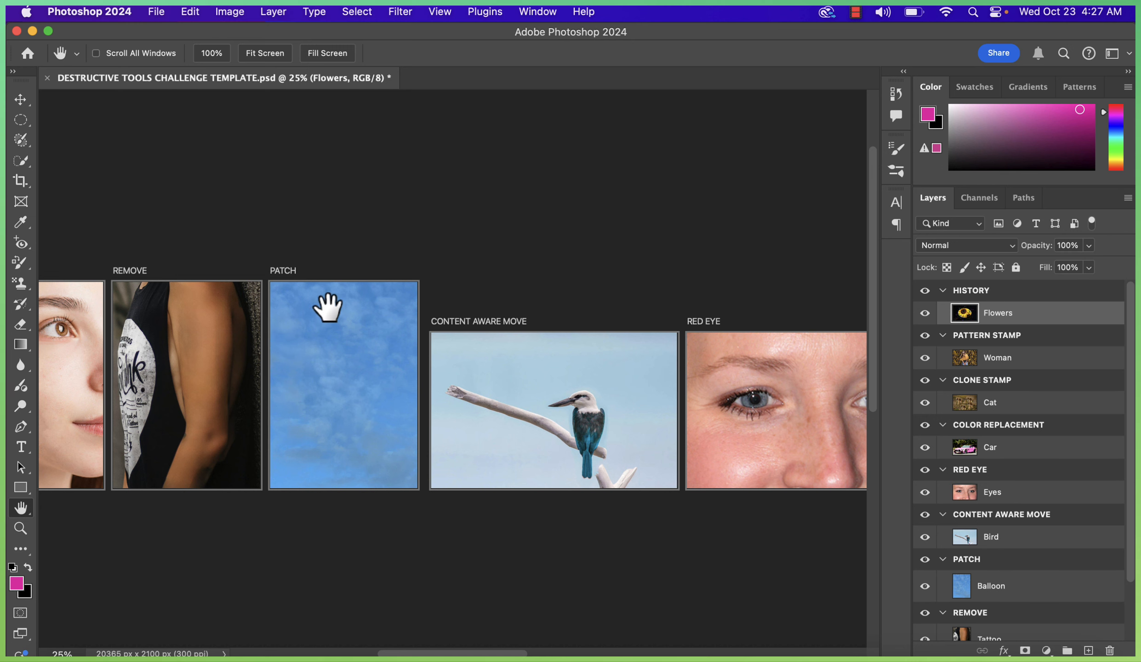
drag(534, 433, 359, 445)
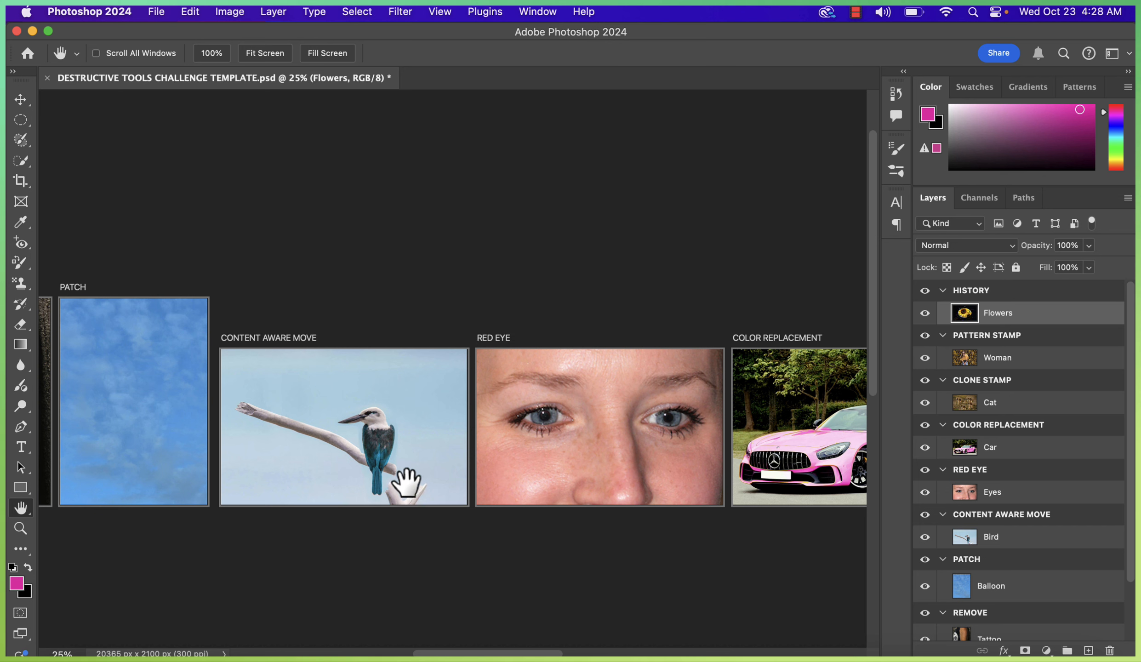
mouse_move(697, 452)
mouse_down()
mouse_move(639, 466)
mouse_move(415, 591)
mouse_move(366, 400)
mouse_up()
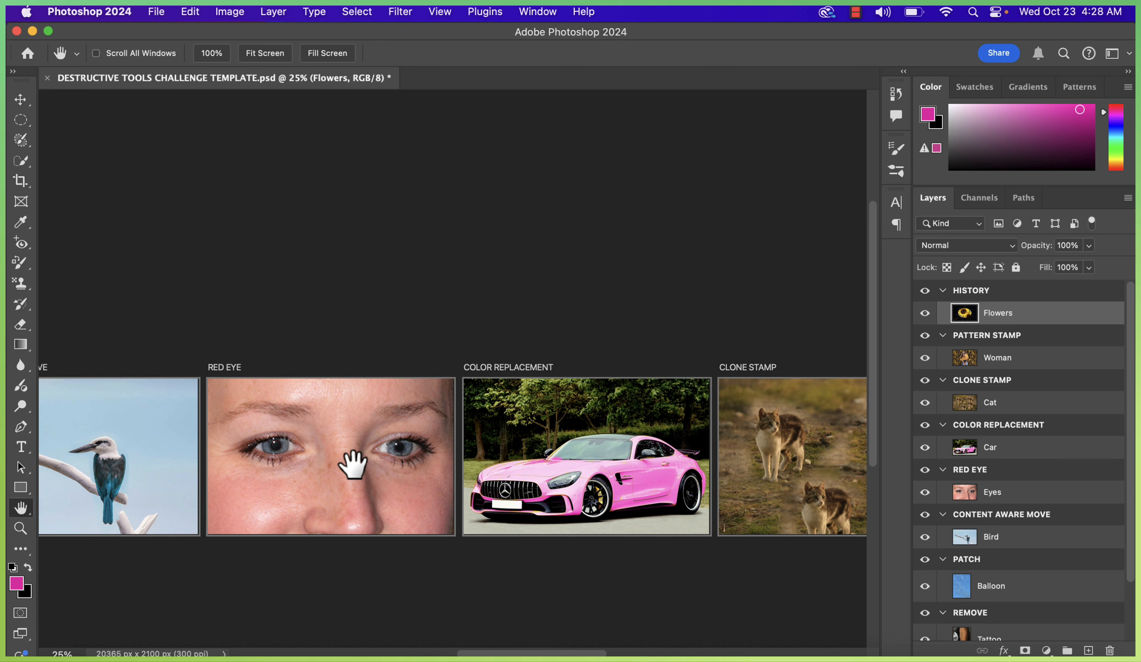
scroll(356, 465, right, 5)
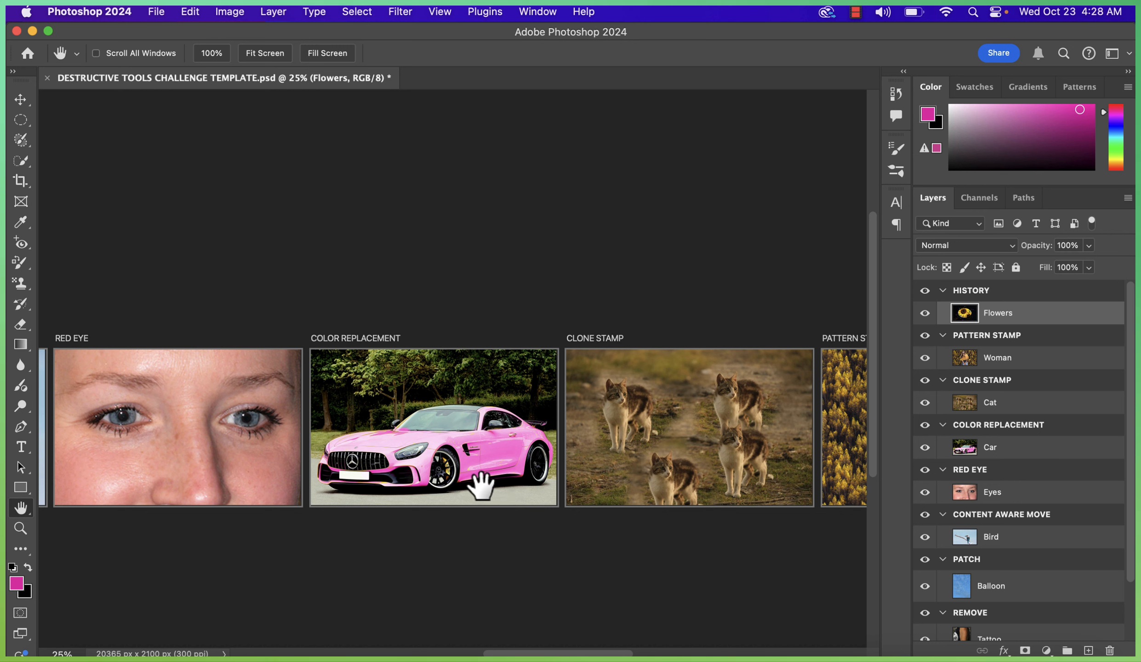
scroll(739, 402, right, 8)
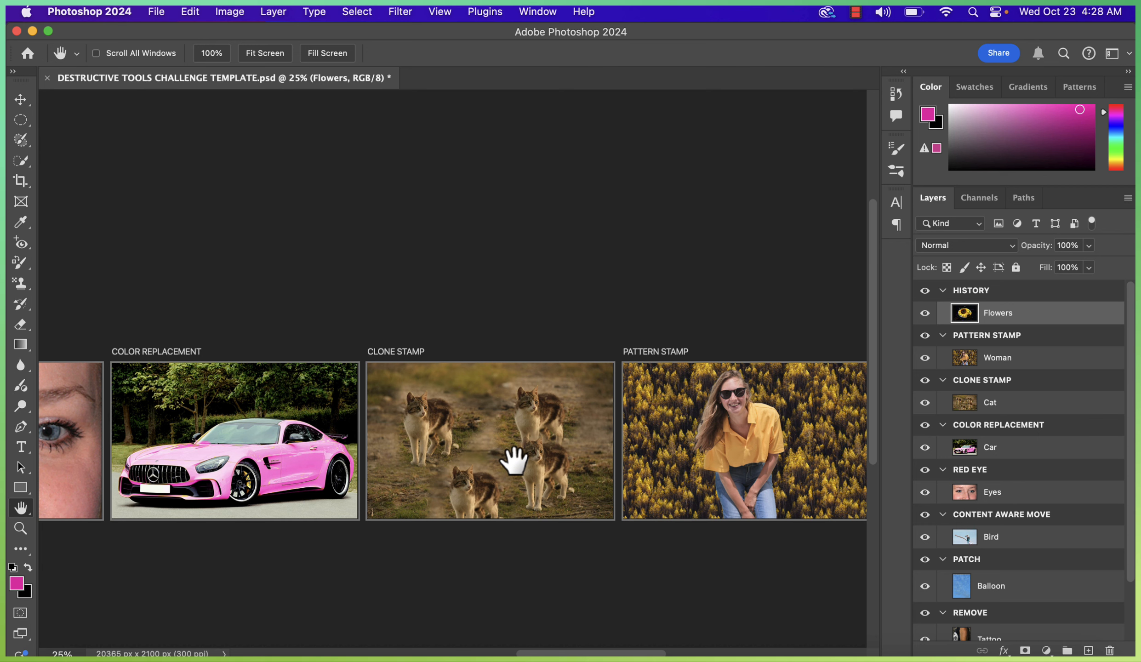
scroll(721, 483, right, 7)
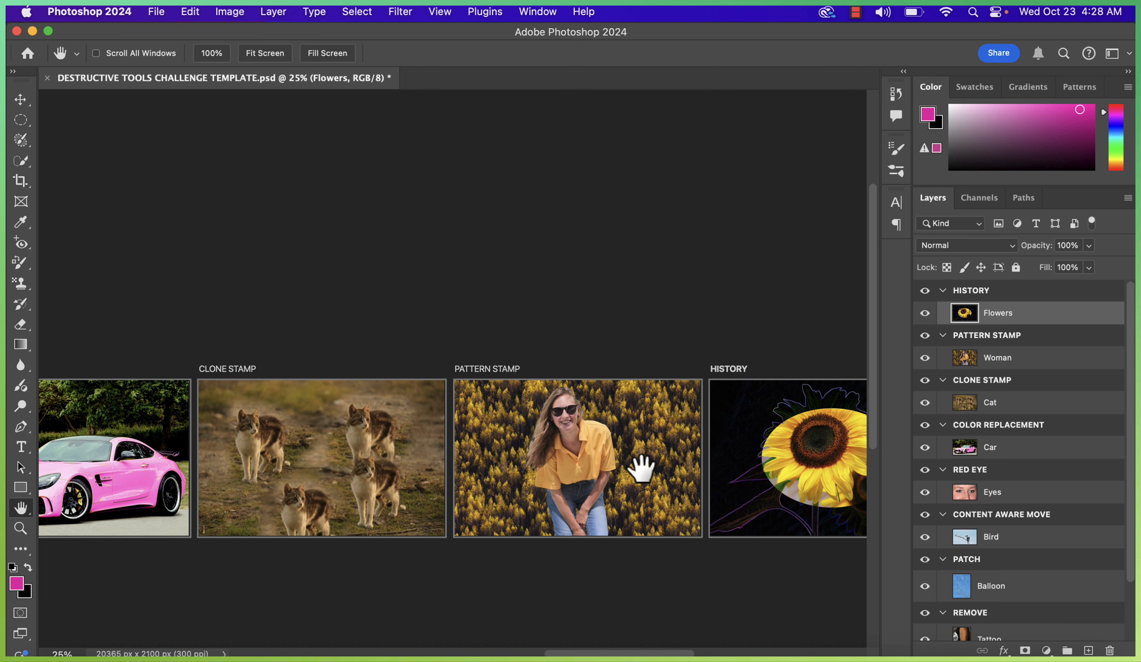
drag(790, 468, 644, 466)
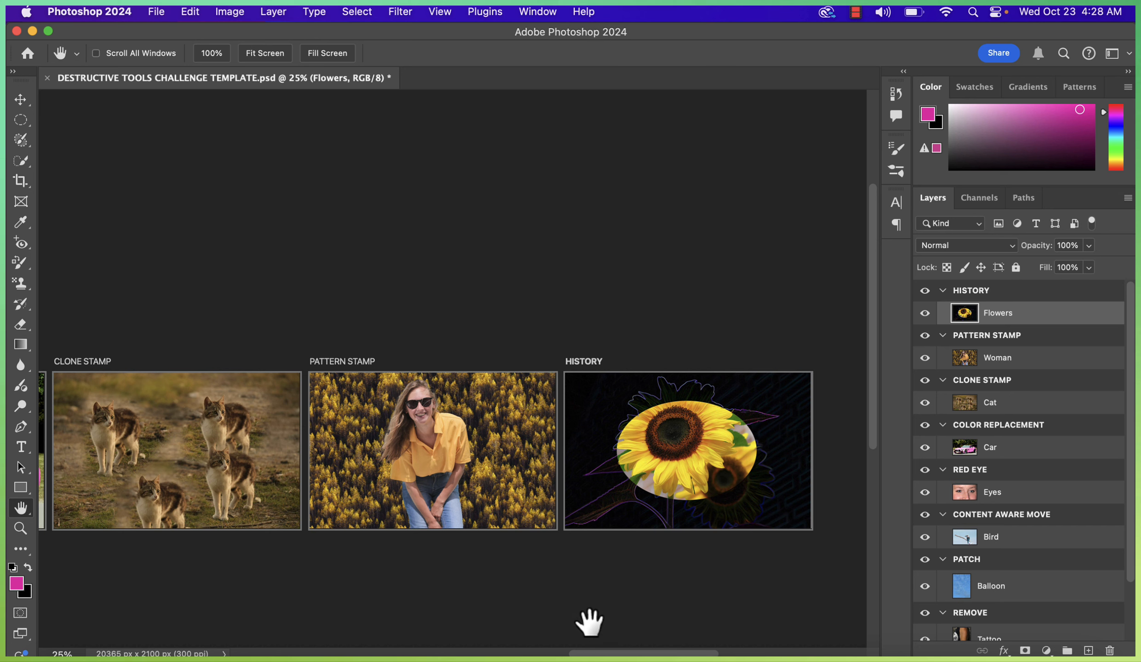
drag(611, 652, 483, 652)
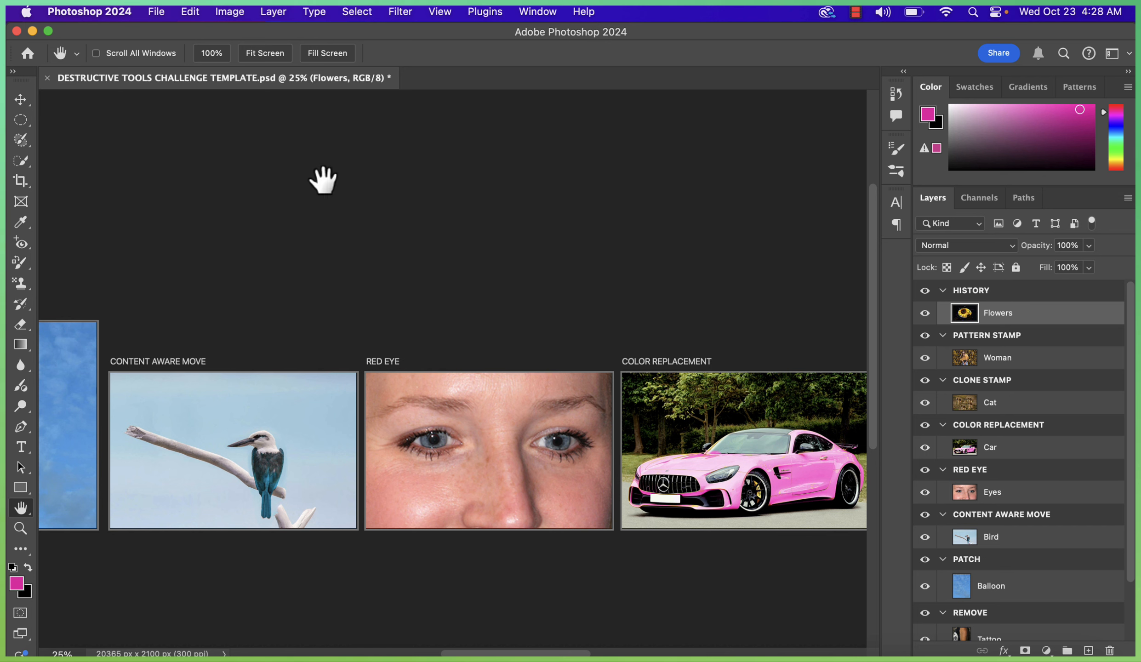
Step: Open the Artboards to PDF export and choose the Desktop as its destination folder
click(156, 12)
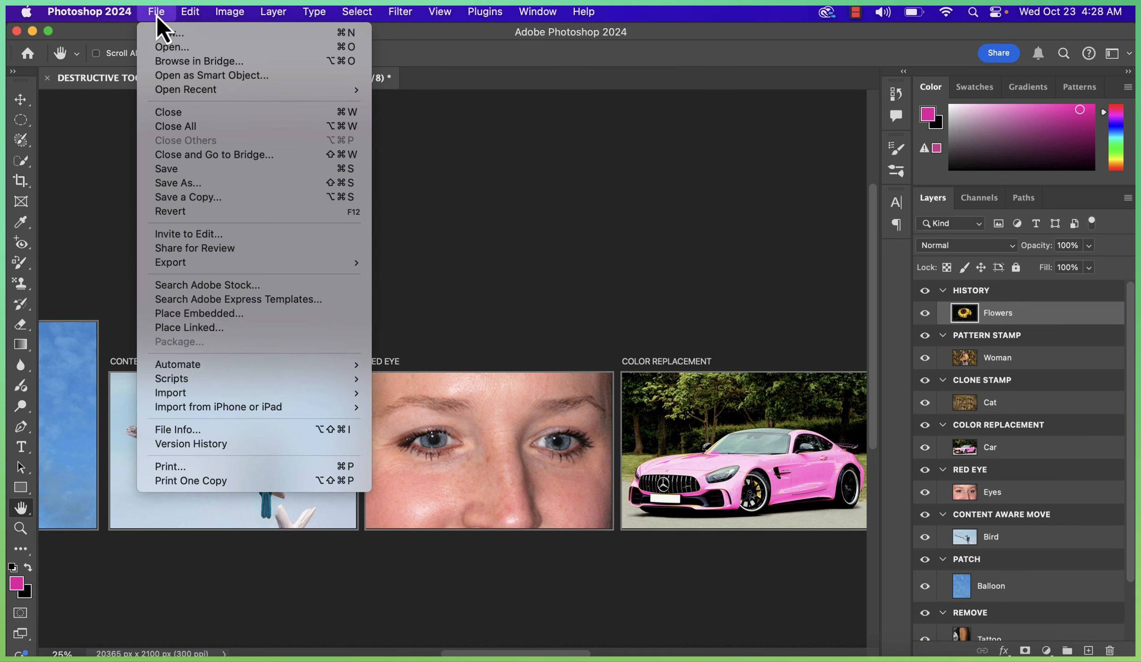
mouse_move(167, 265)
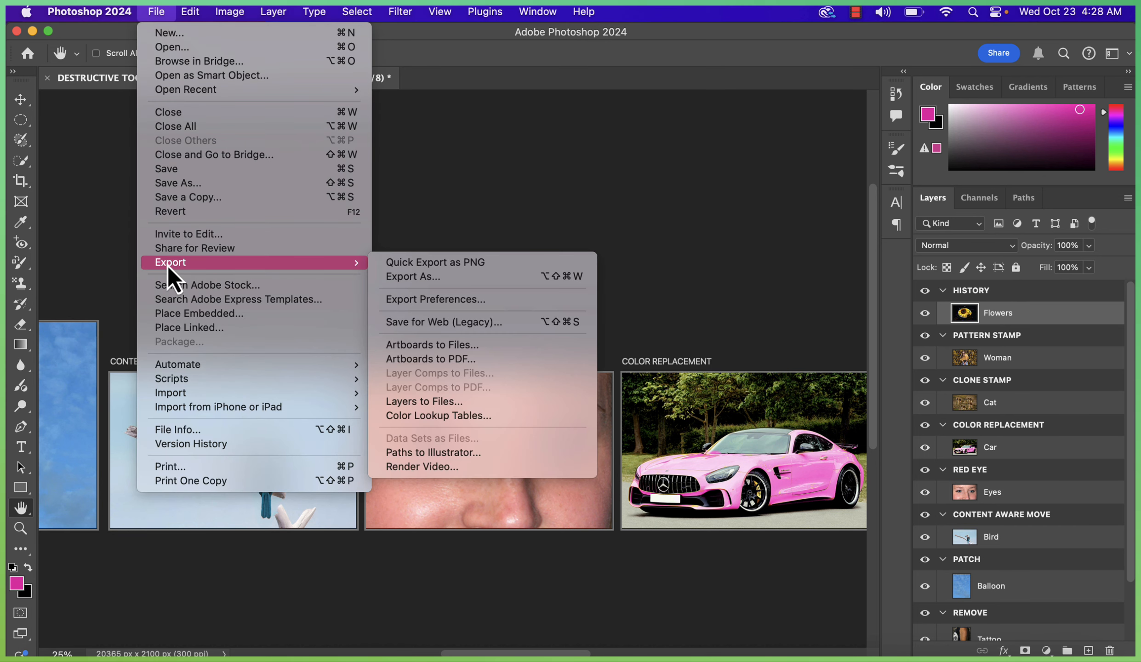
click(421, 363)
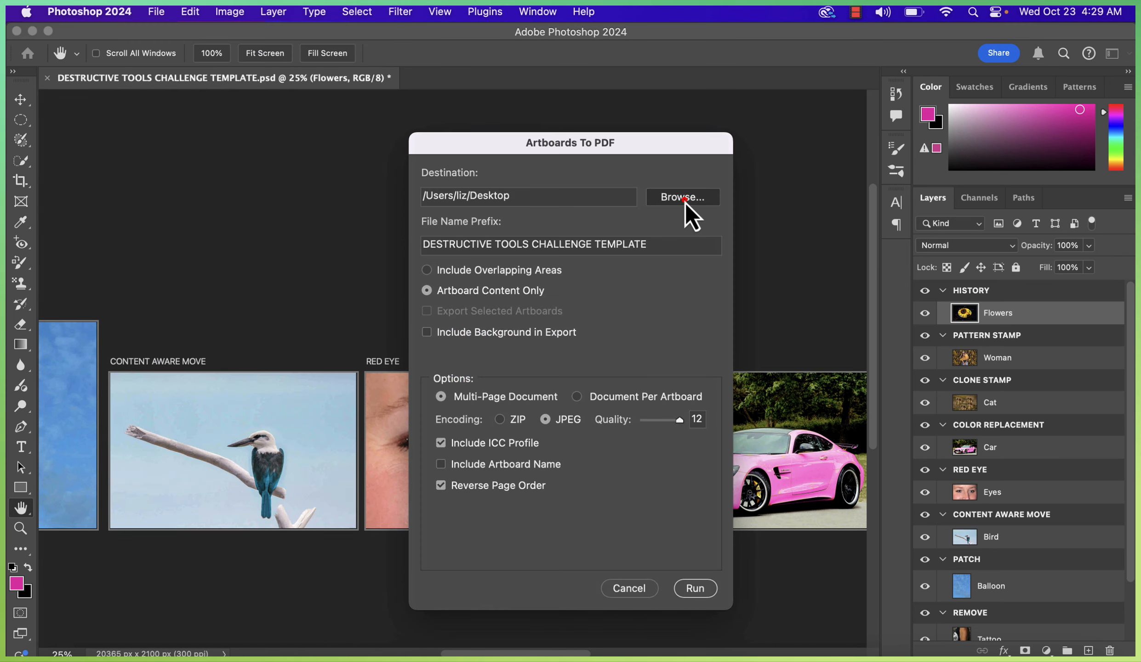
click(683, 198)
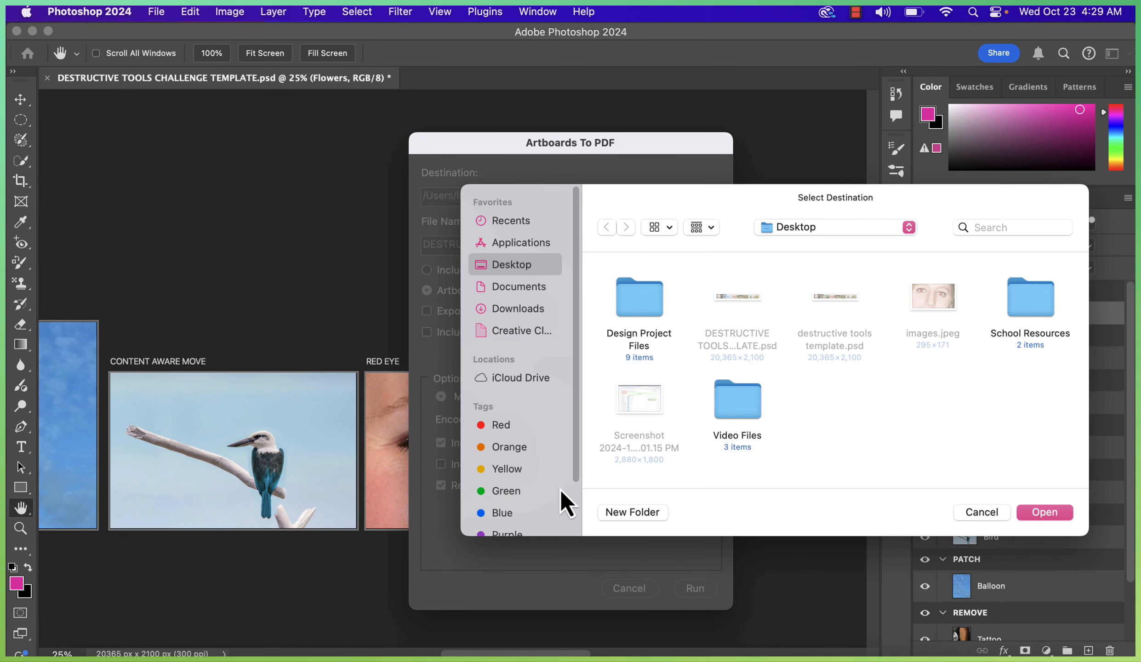
click(1044, 512)
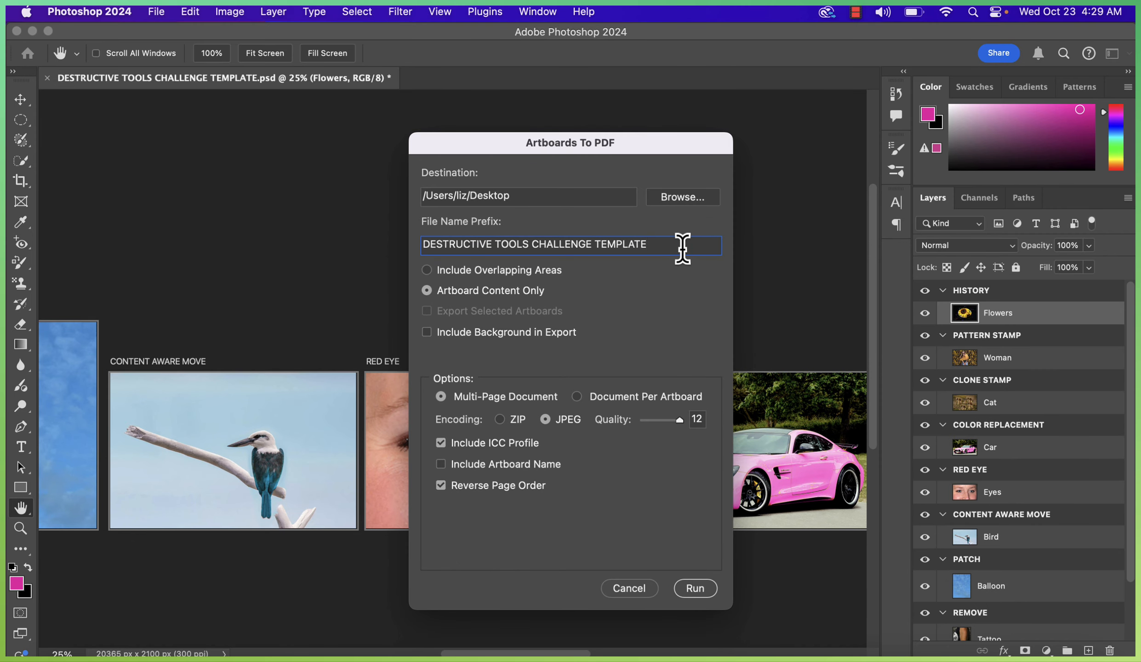
Step: Replace the PDF file name prefix with the creator's first name in possessive form followed by "EDITED DESTRUCTIVE TOOLS CHALLENGE"
triple_click(682, 246)
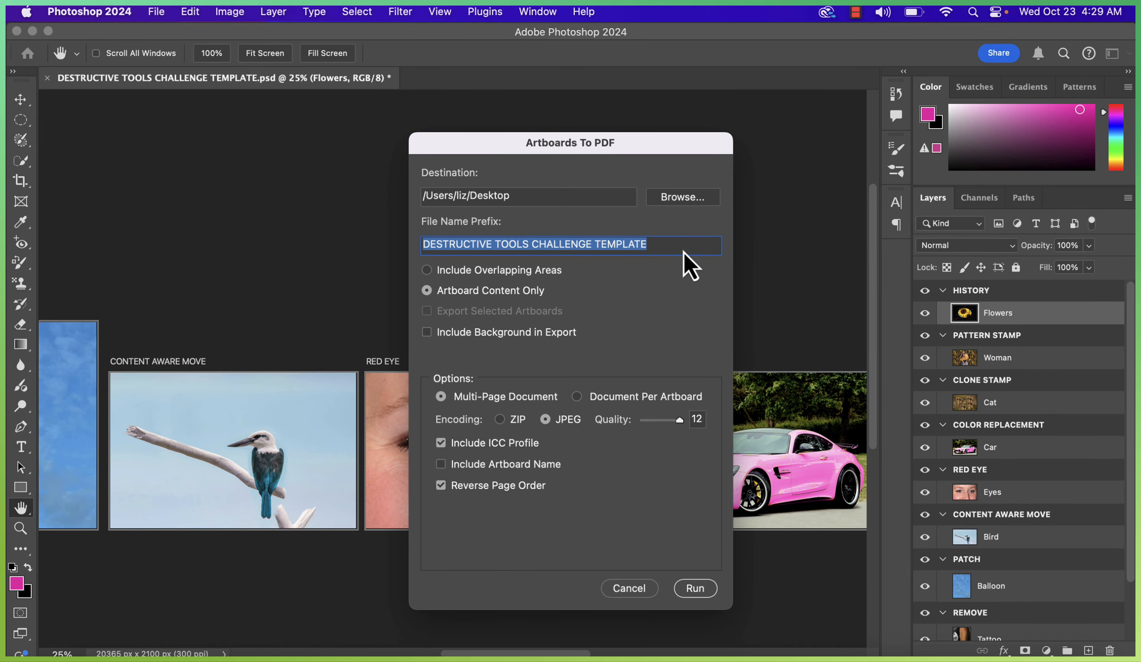
text(LIZ's)
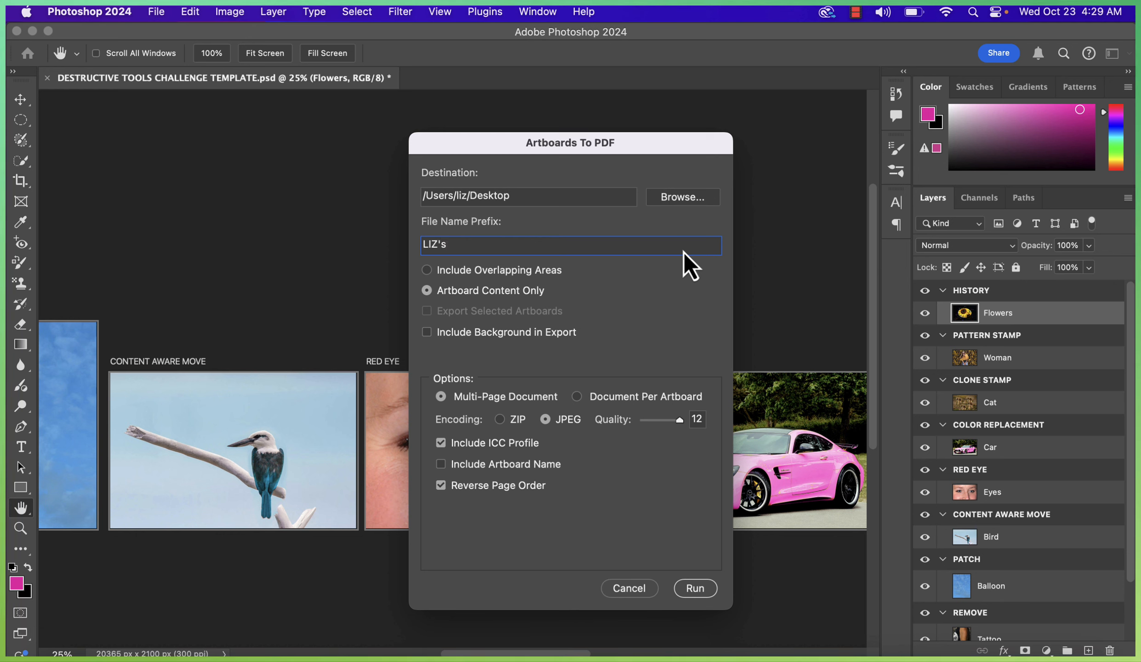
text( EDITED DESTR)
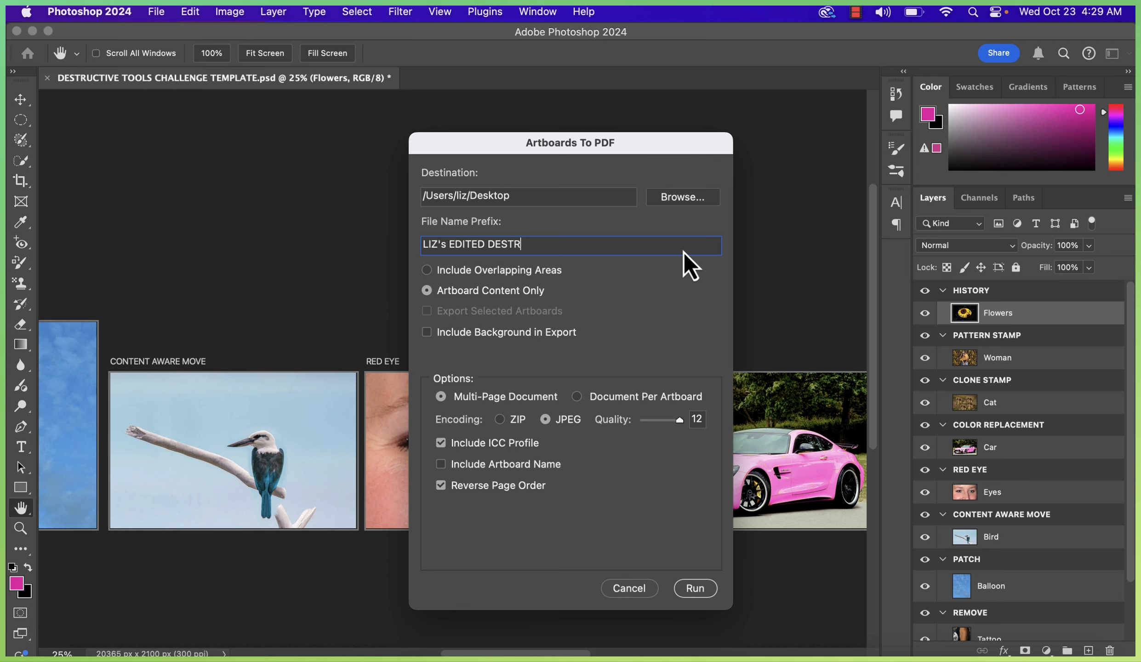
text(UCTIVE TOOLS CHALLENGE)
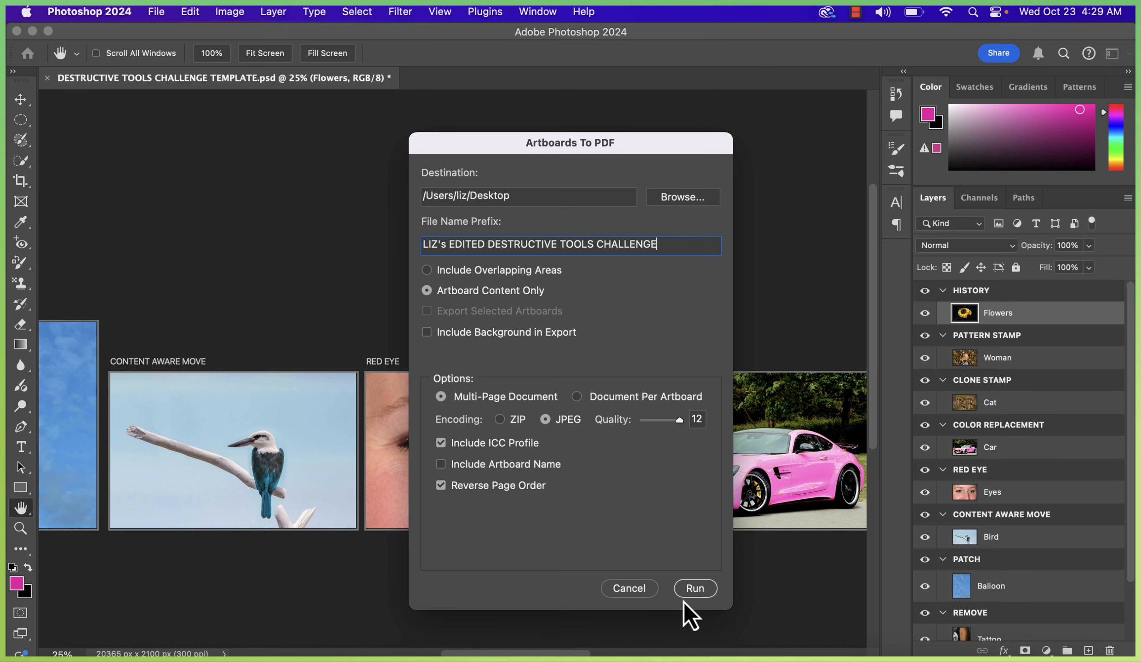
Step: Run the Artboards to PDF export as a multi-page document with artboard content only and JPEG encoding at quality 12
click(700, 593)
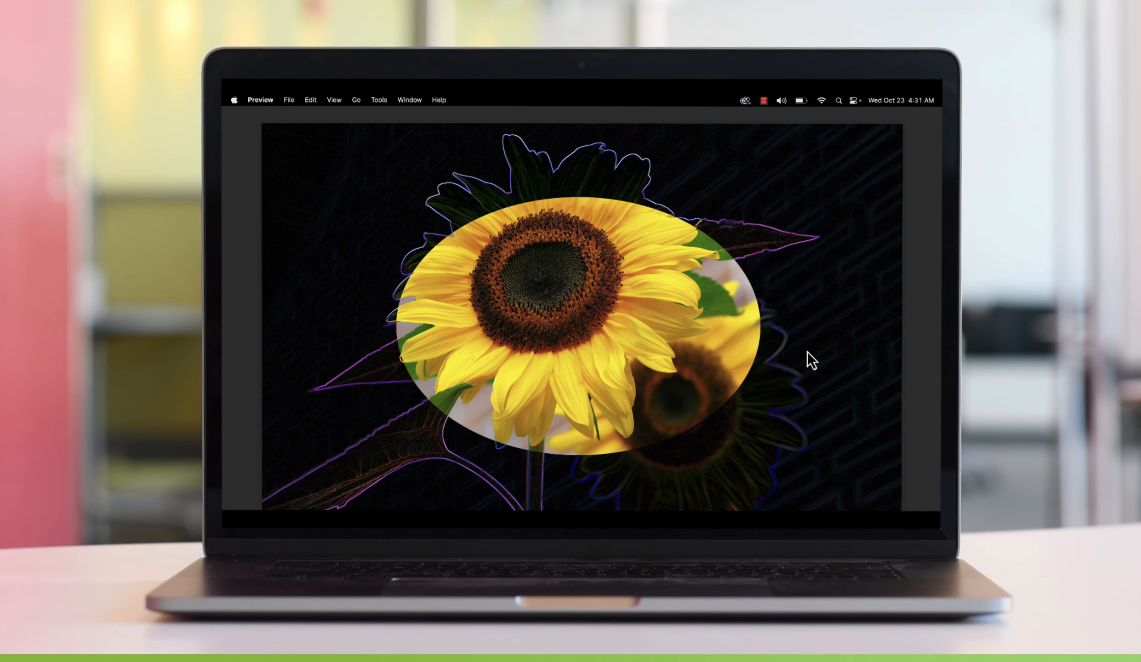
Step: Check the exported PDF in Preview page by page, from the sunflower on page 1 to the woman's face on page 9
key(Right)
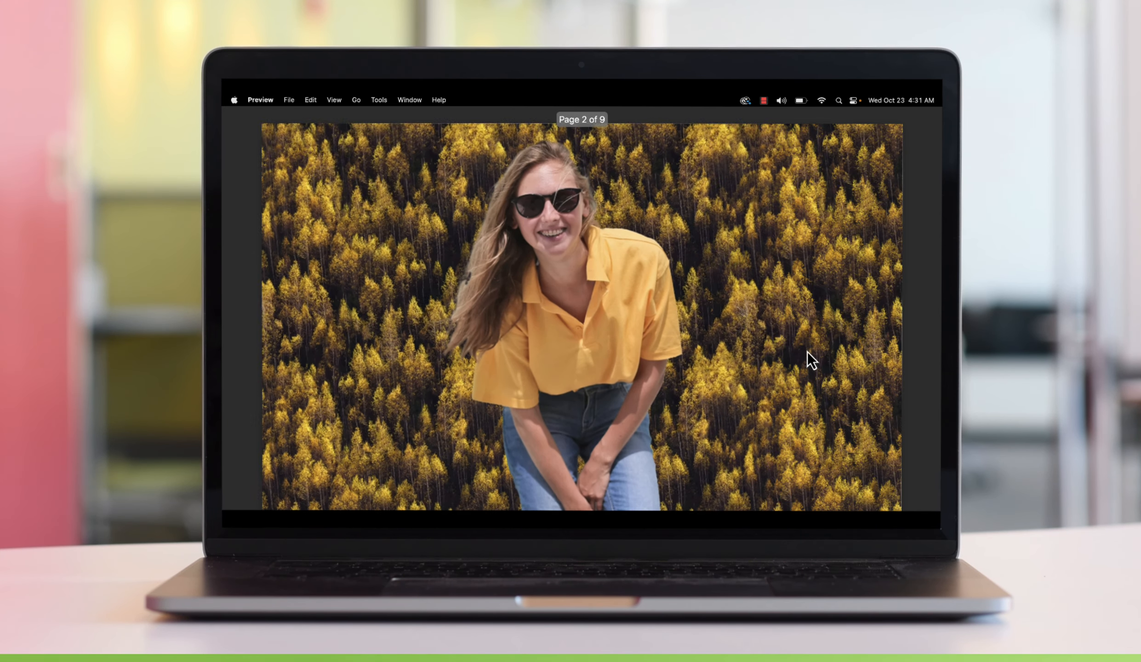
key(Right)
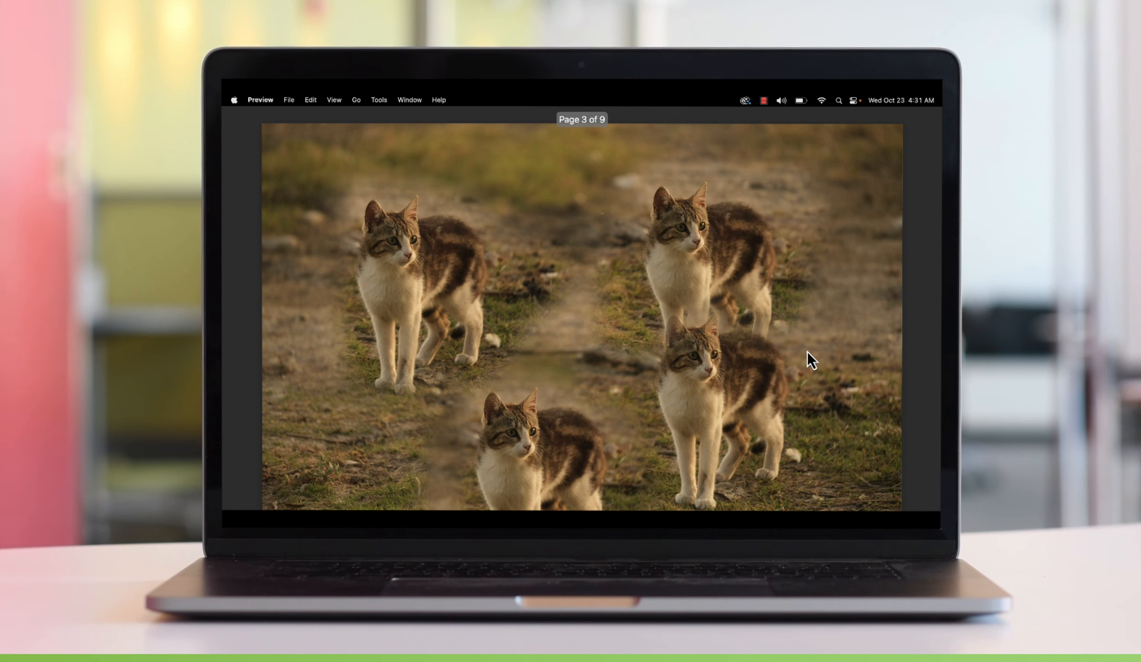
key(Right)
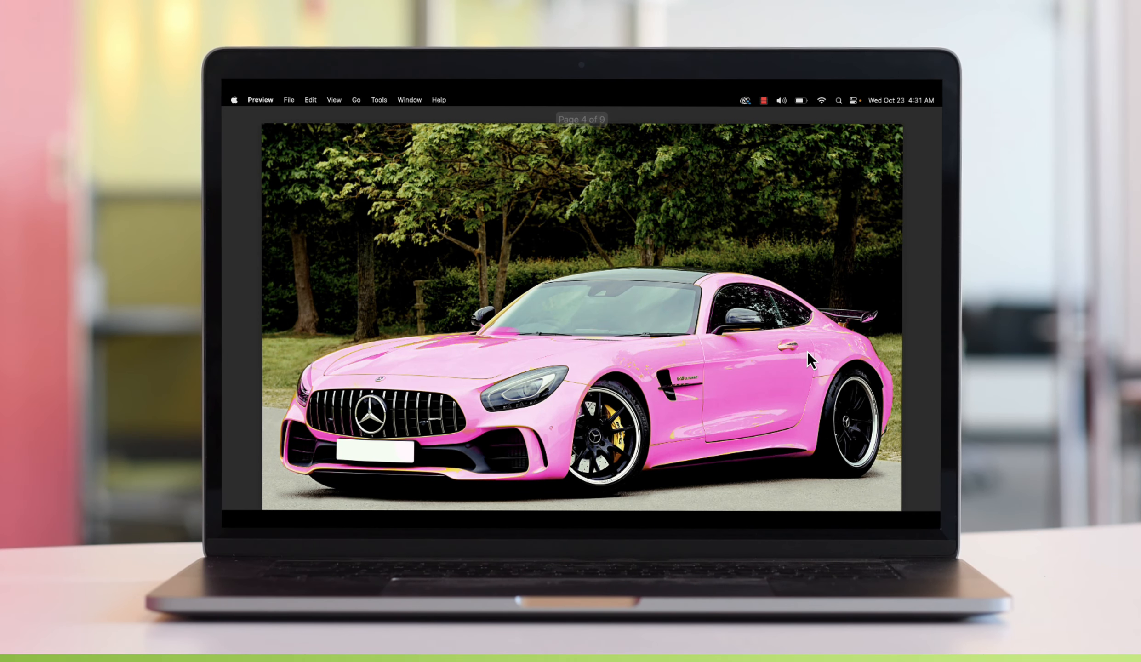
key(Right)
key(Right)
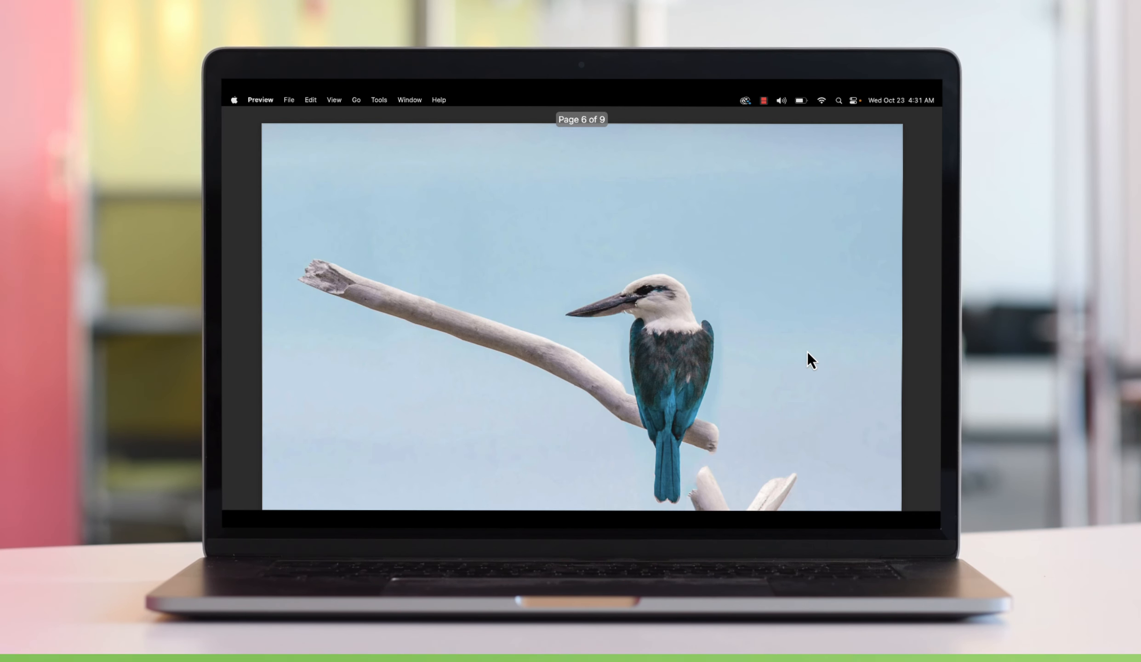
key(Right)
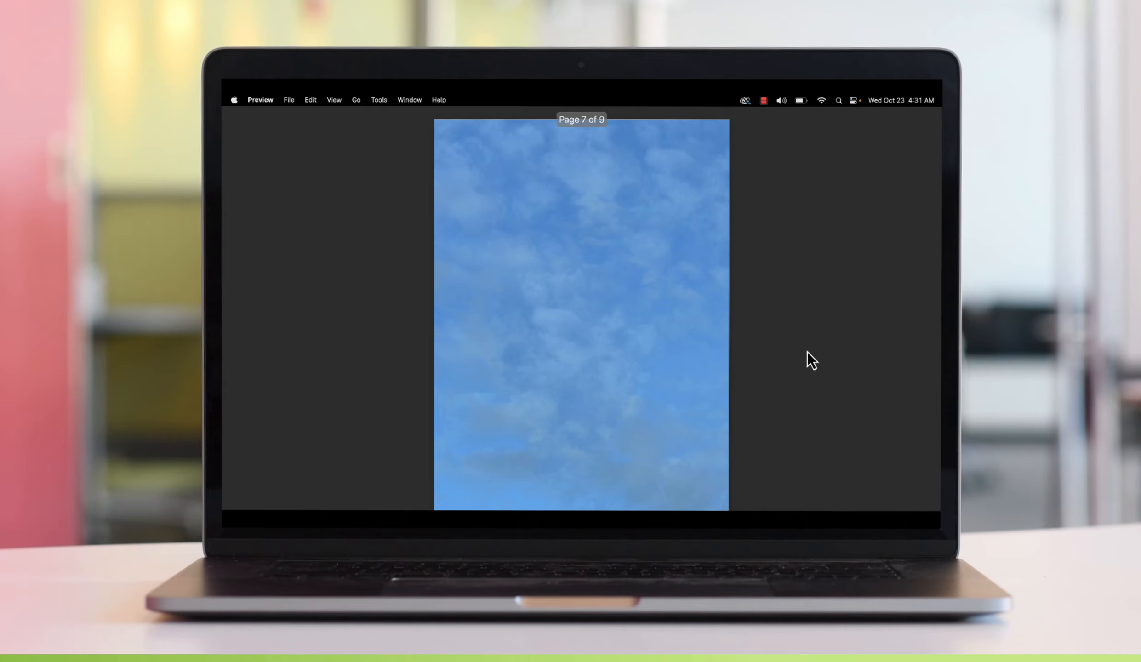
key(Right)
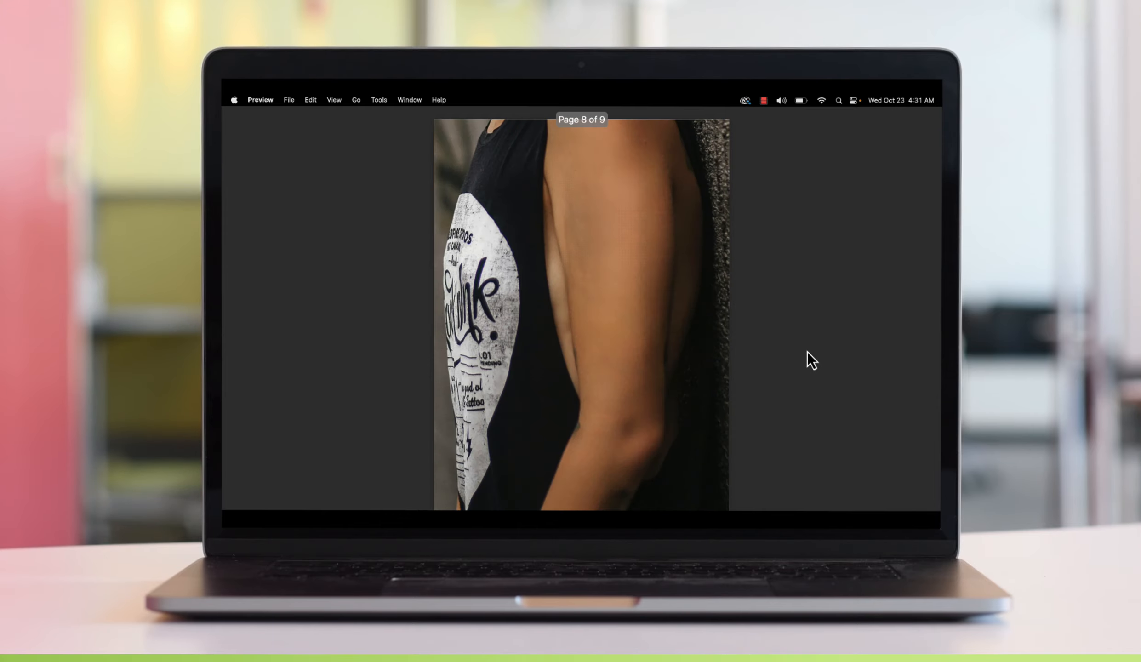
key(Right)
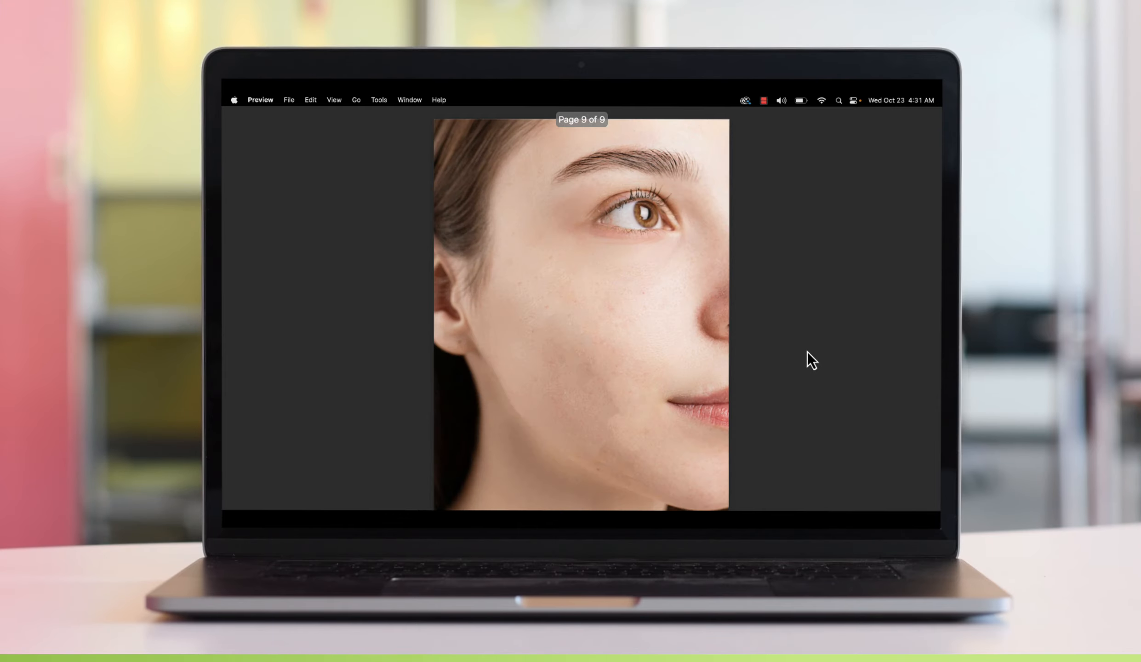
Step: Review the exported pages in reverse order from the woman's face back to the sunflower on page 1
key(Left)
key(Left)
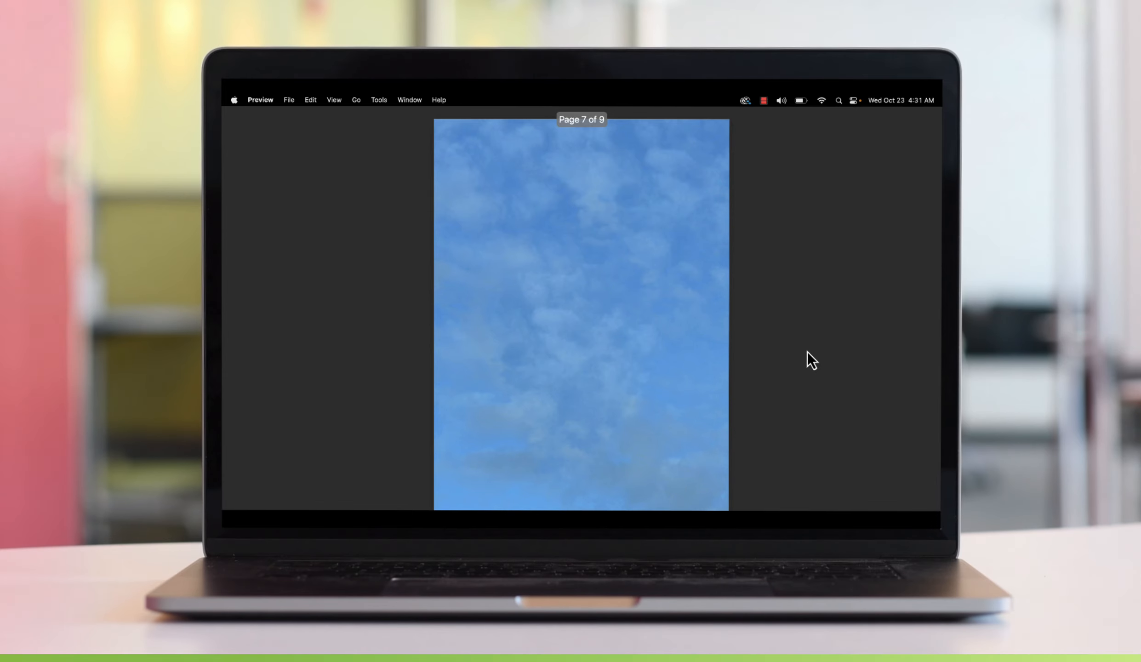
key(Left)
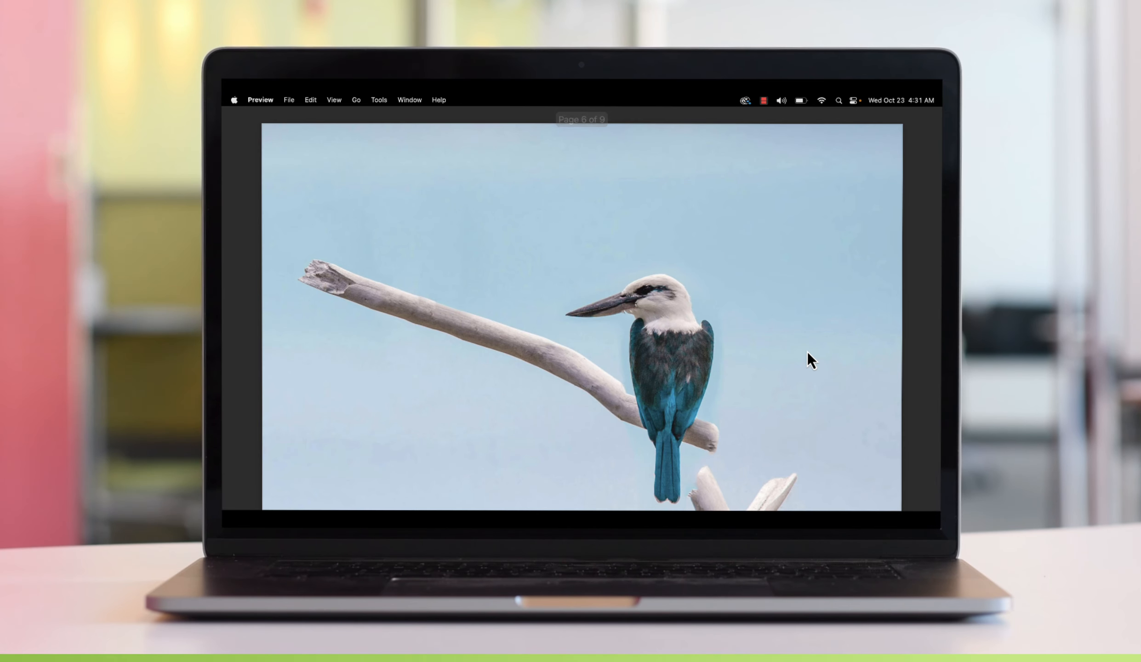
key(Left)
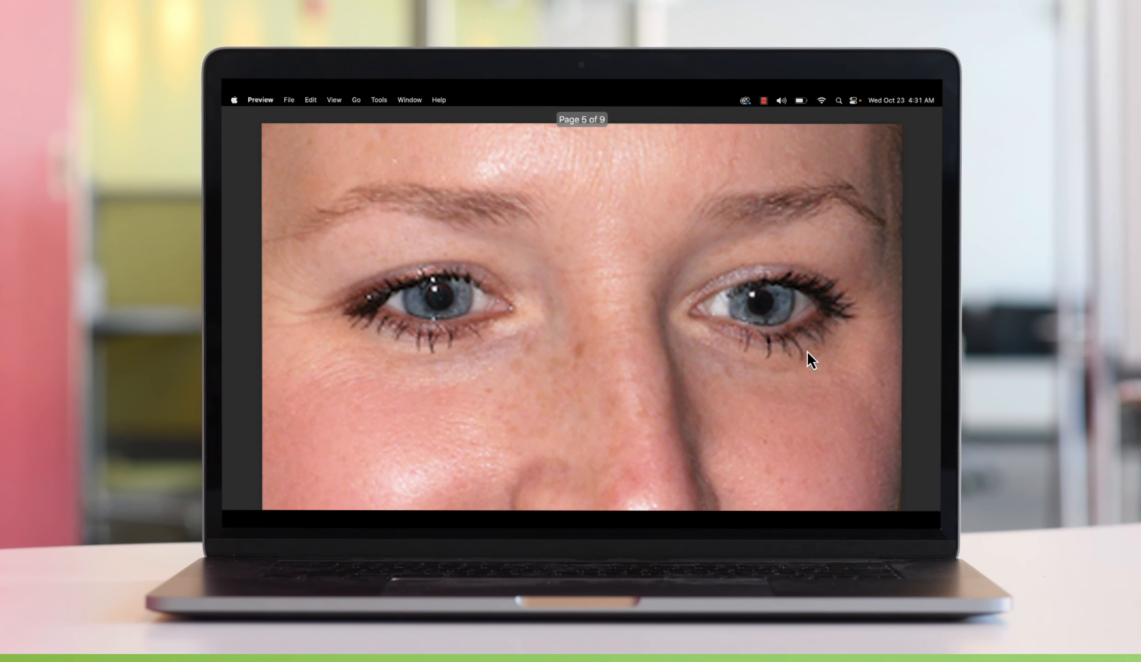
key(Left)
key(Left)
key(Left)
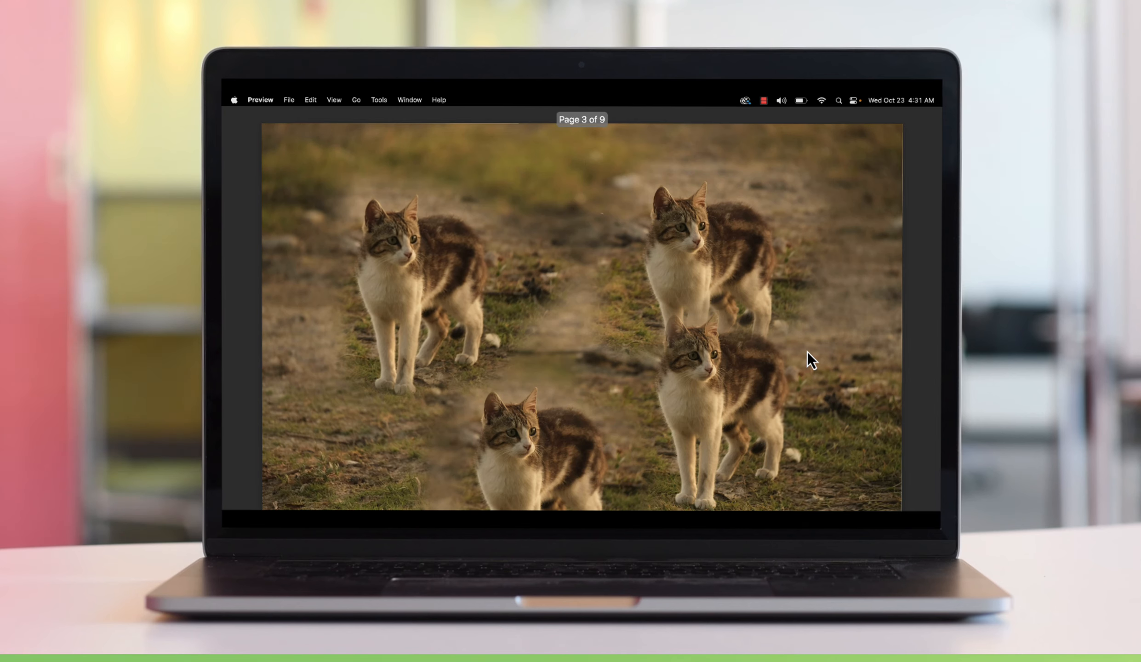
key(Left)
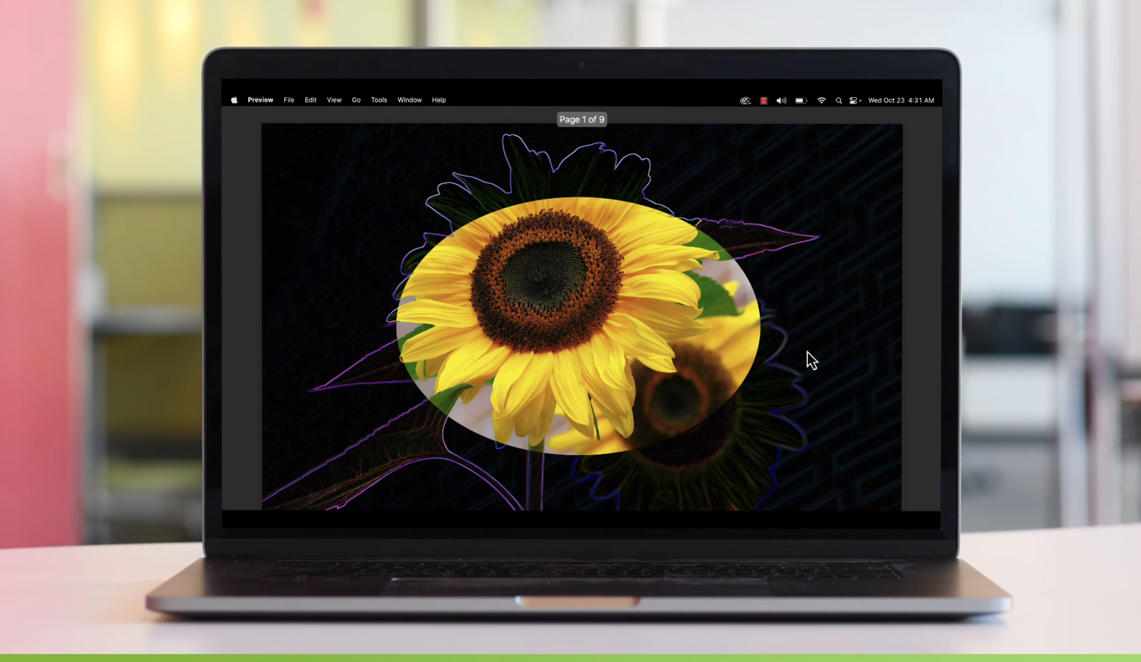